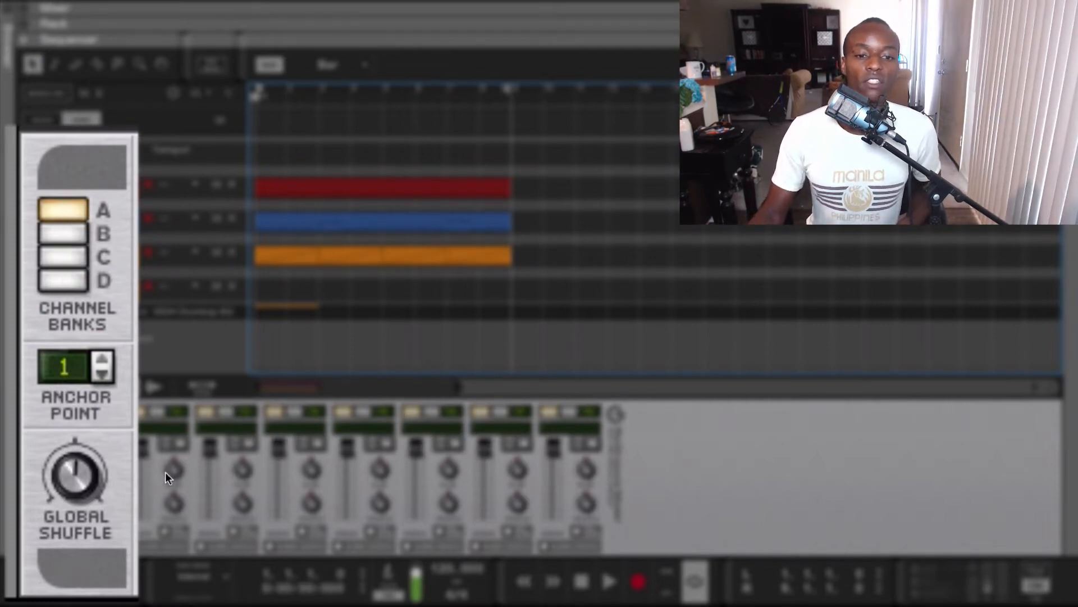
Show ReGroove Mixer channel banks B, C and D in turn and return to bank A
click(83, 231)
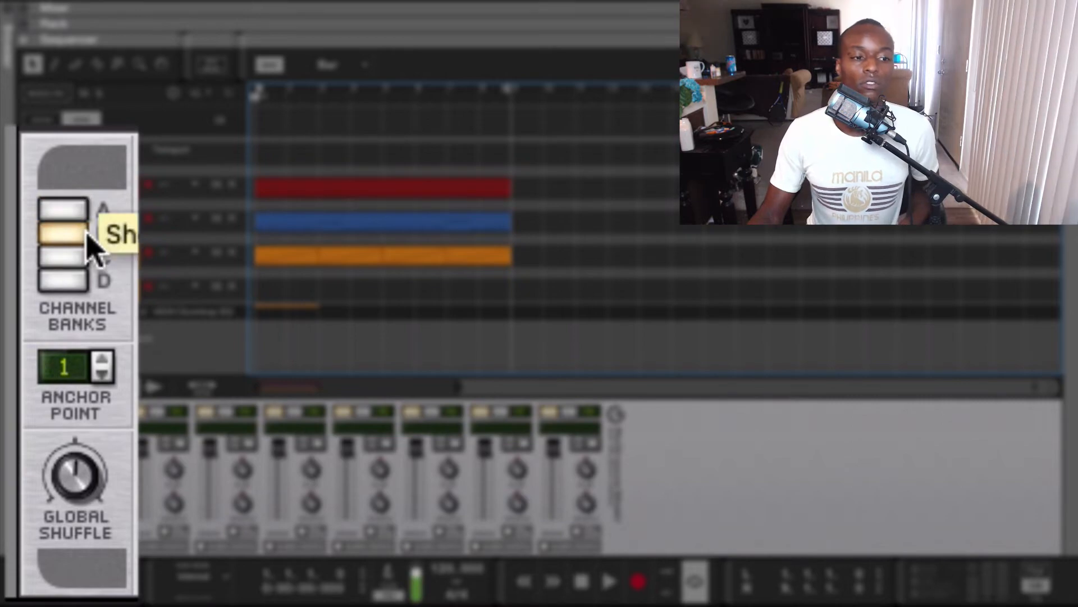
click(67, 263)
click(68, 280)
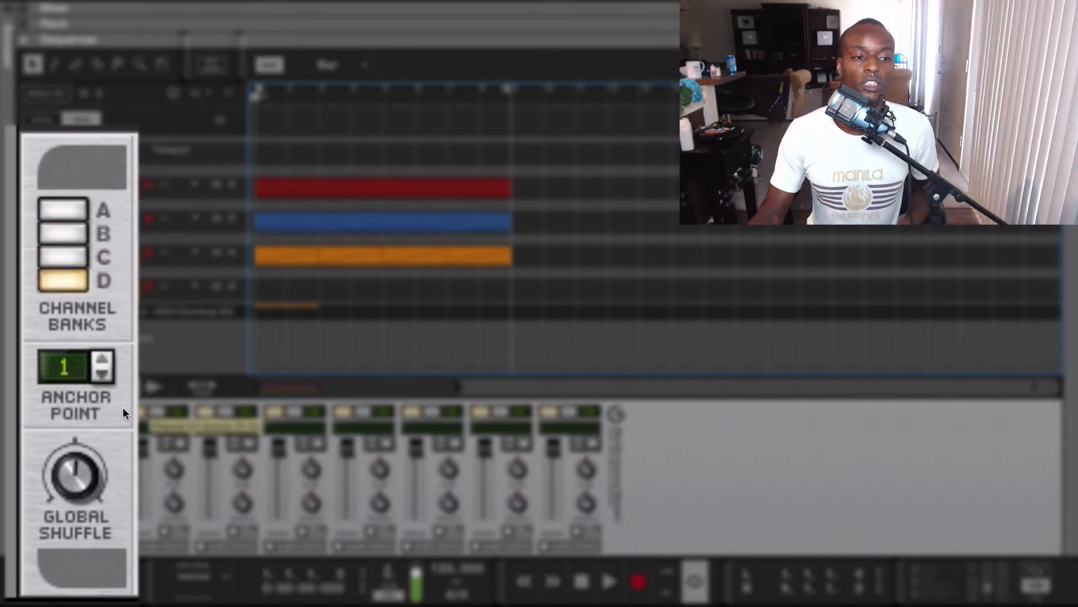
click(60, 272)
click(31, 434)
click(31, 427)
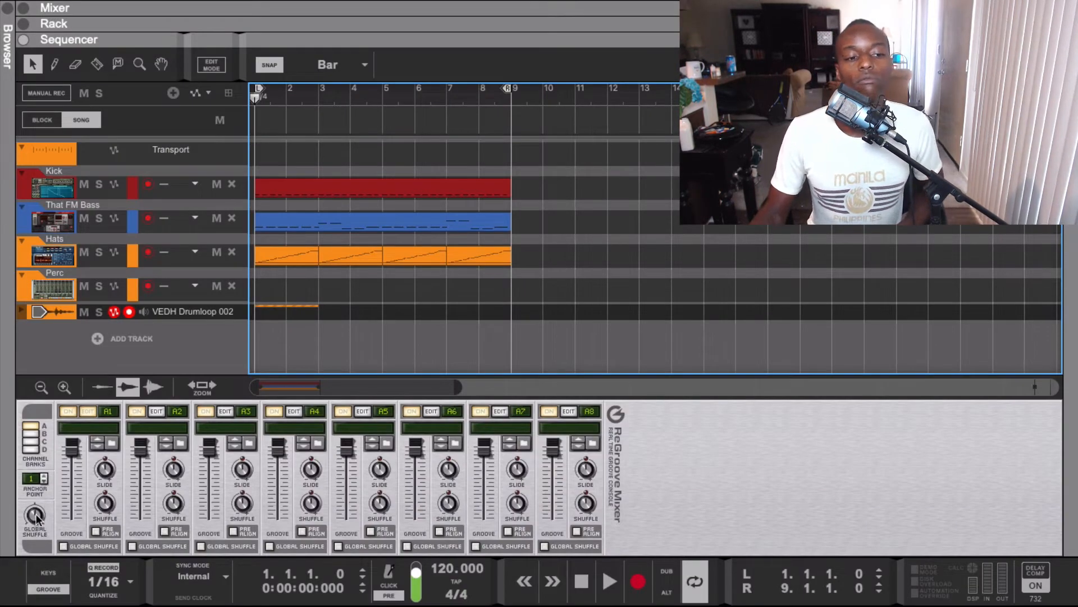
Adjust the Global Shuffle amount in the ReGroove Mixer
mouse_move(35, 518)
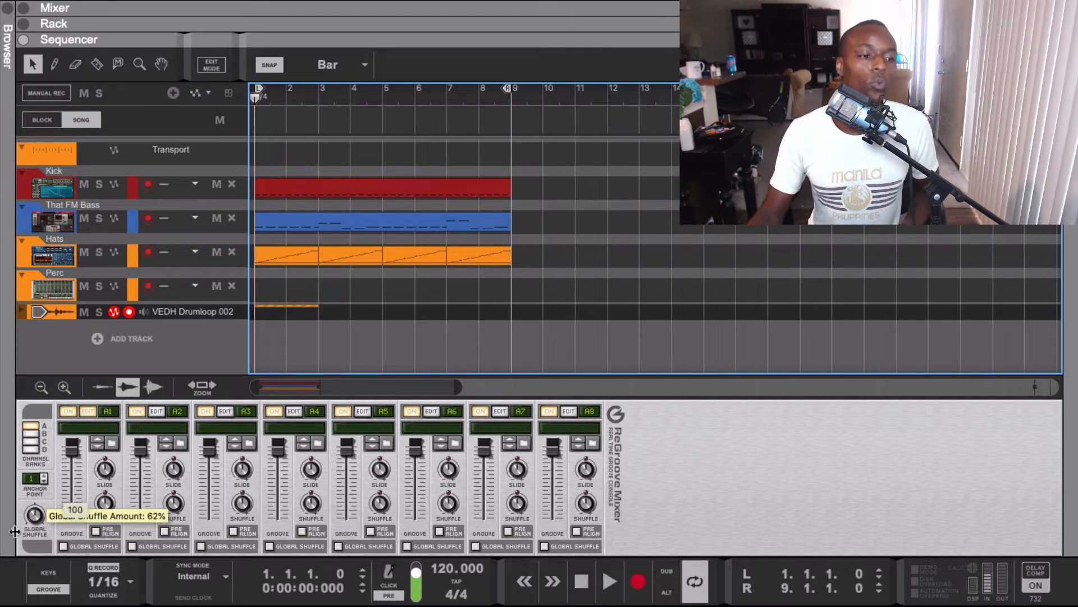
drag(39, 514, 39, 512)
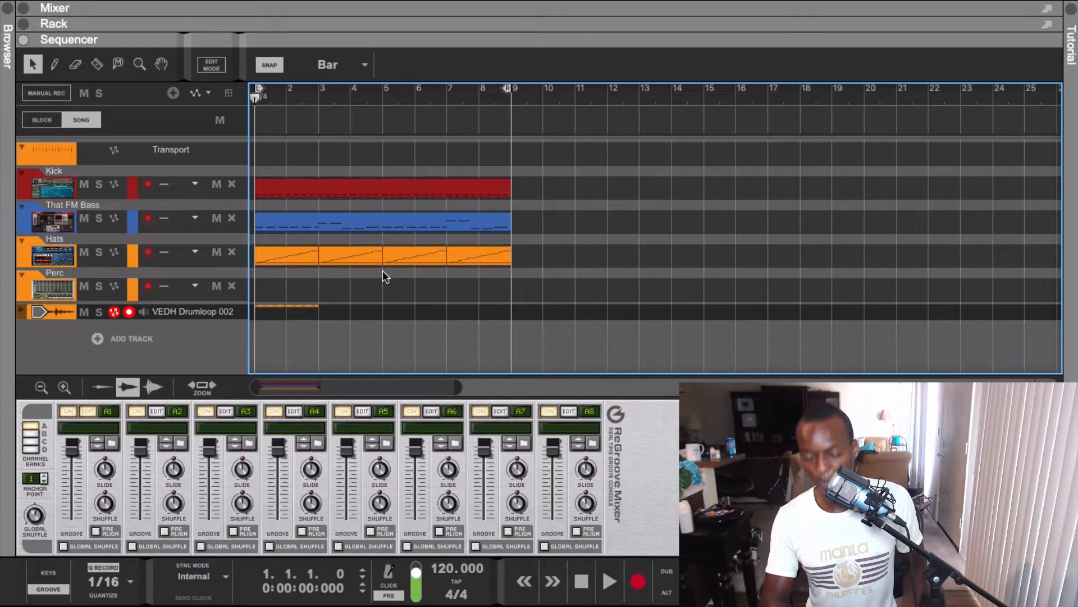
Open the Tool Window, view the Groove Settings for channel A1, and return to the quantize tools
key(F8)
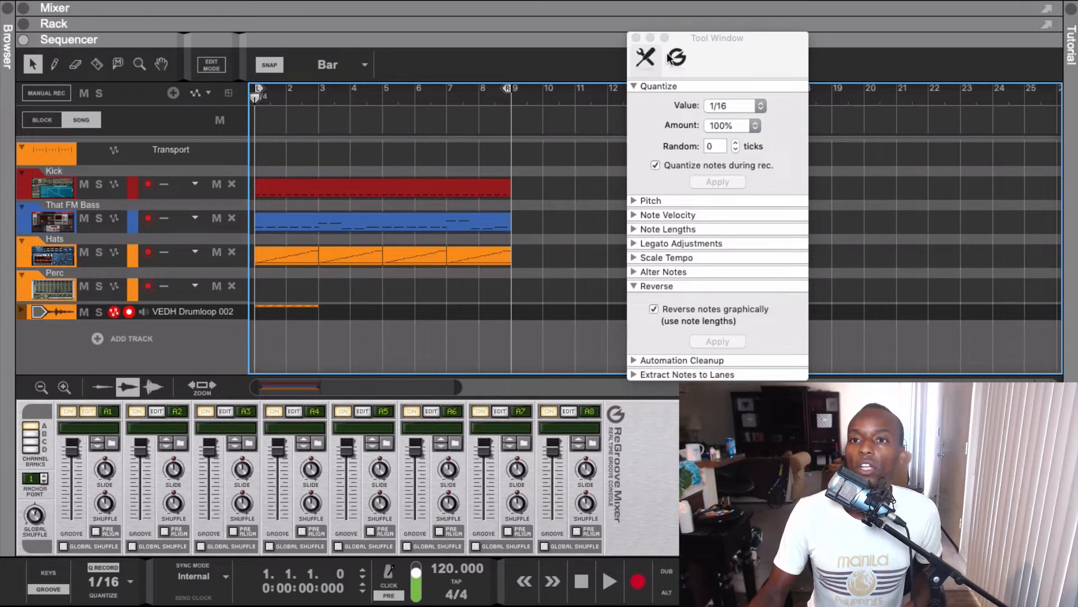
click(709, 35)
click(676, 56)
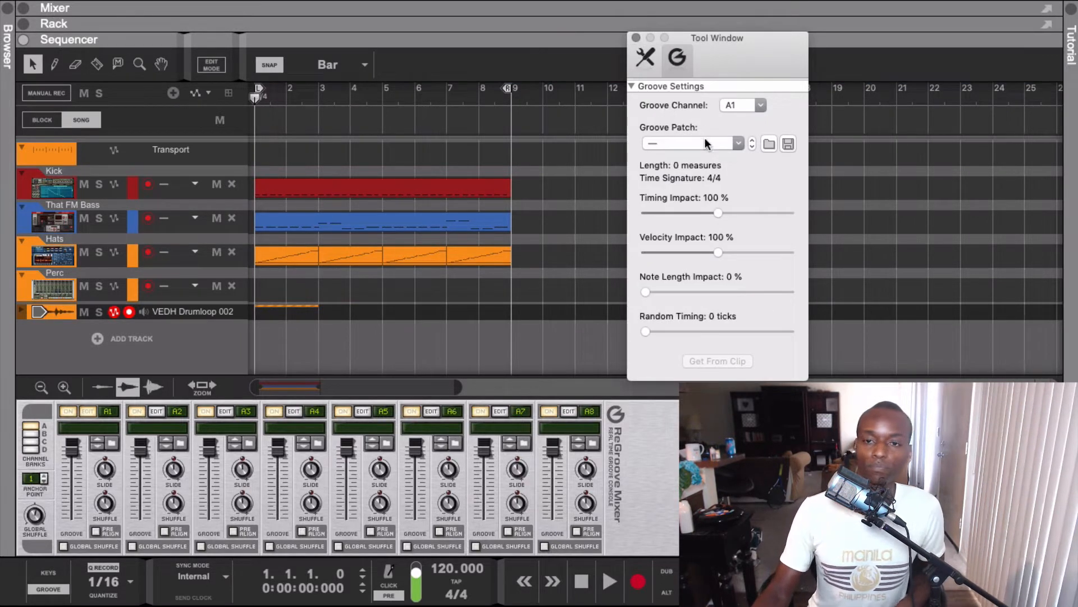
click(645, 57)
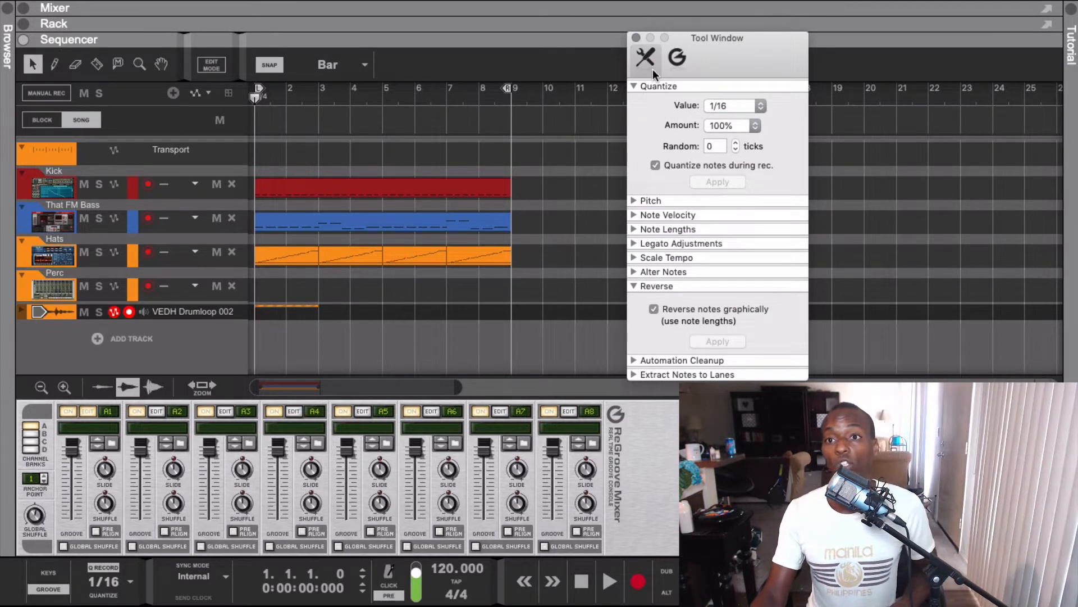
Try Shuffle as the Quantize value, select the That FM Bass clip, and set the Quantize value to Bar
click(765, 105)
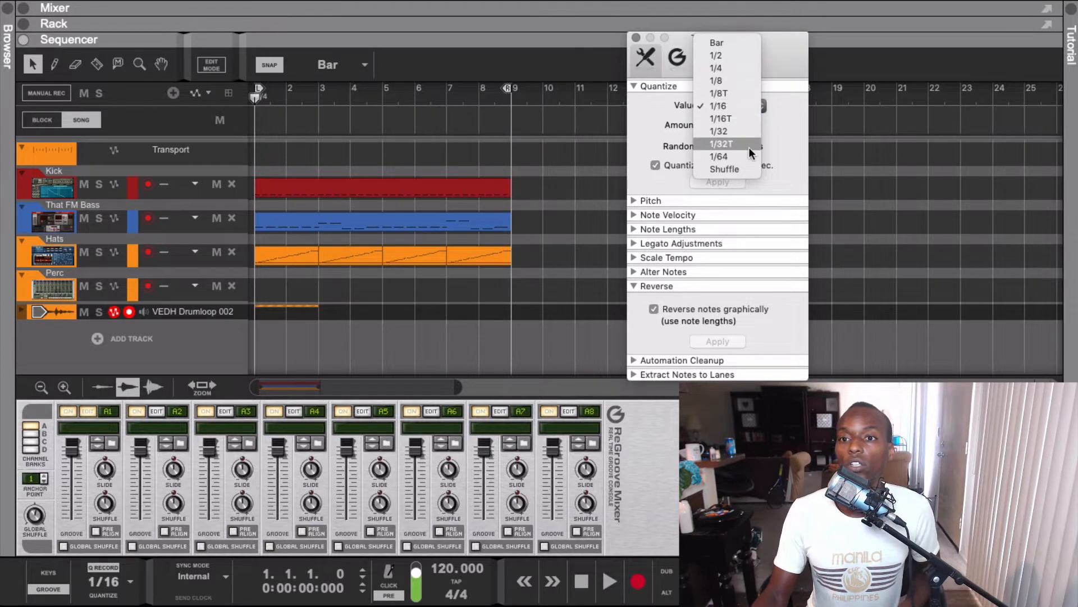
click(749, 172)
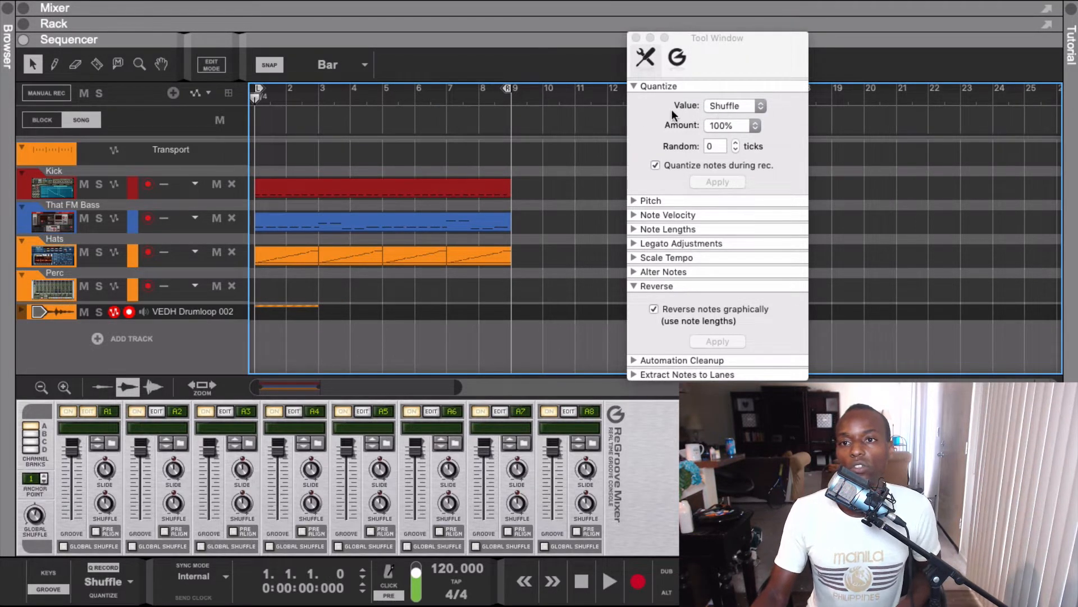
click(314, 225)
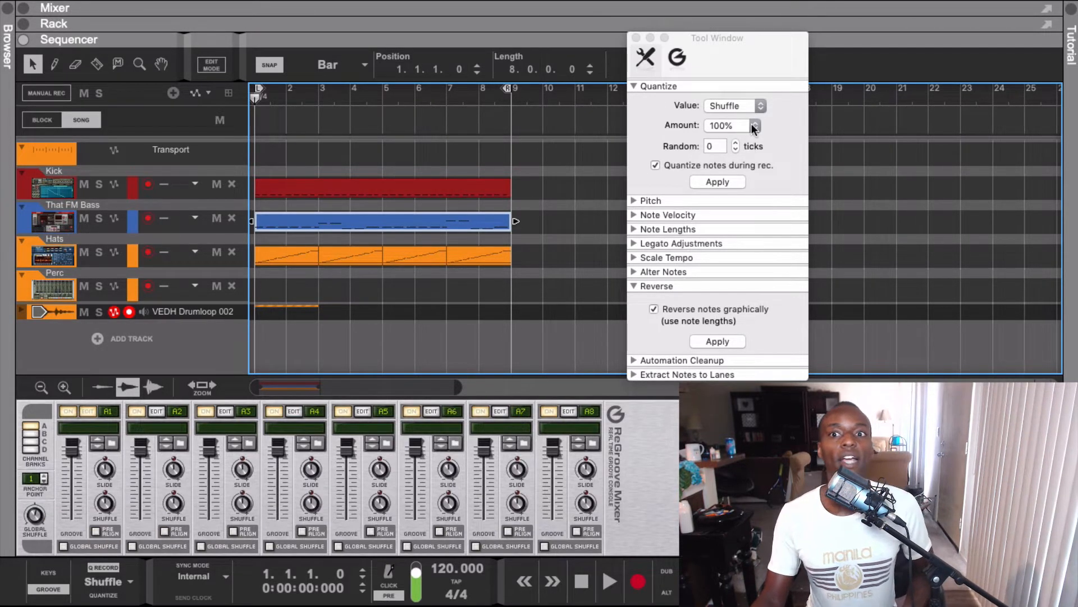
click(761, 105)
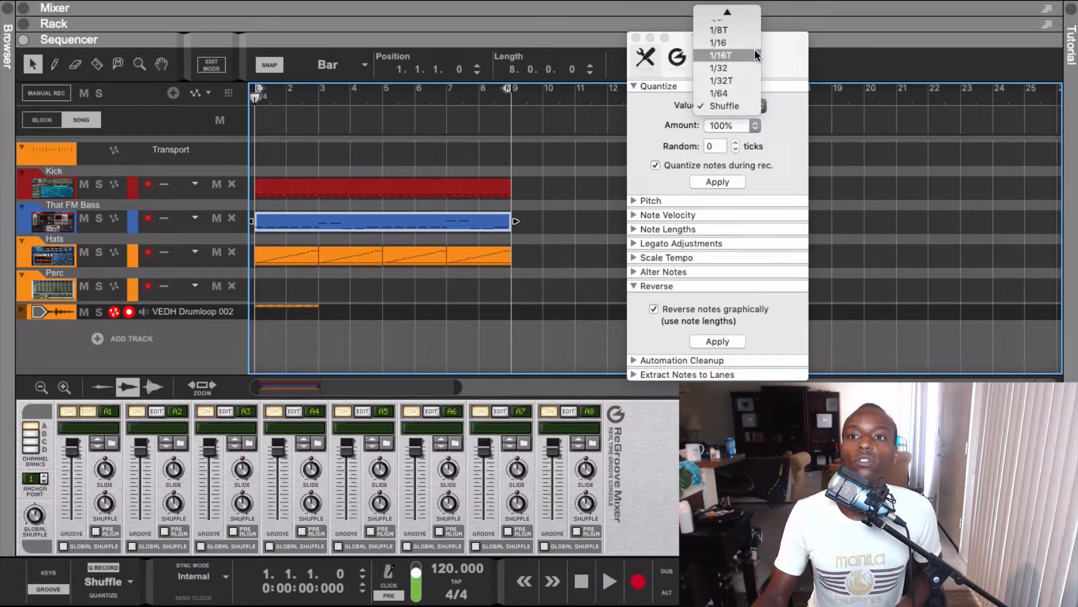
click(731, 14)
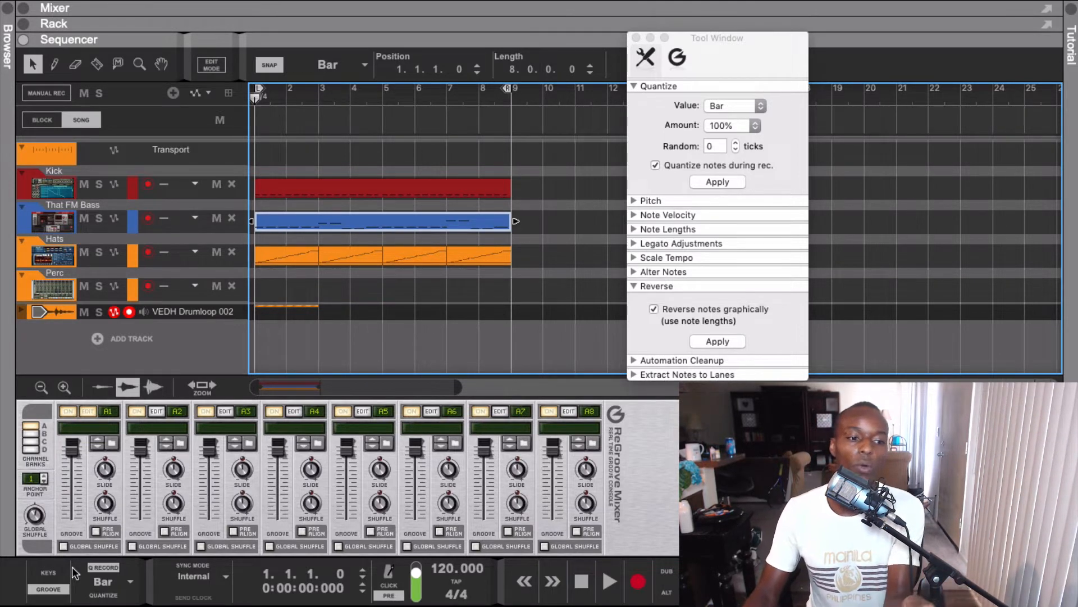
Enable Global Shuffle on channel A1 and show the bank A groove channels offered for the Hats track without assigning one
click(62, 545)
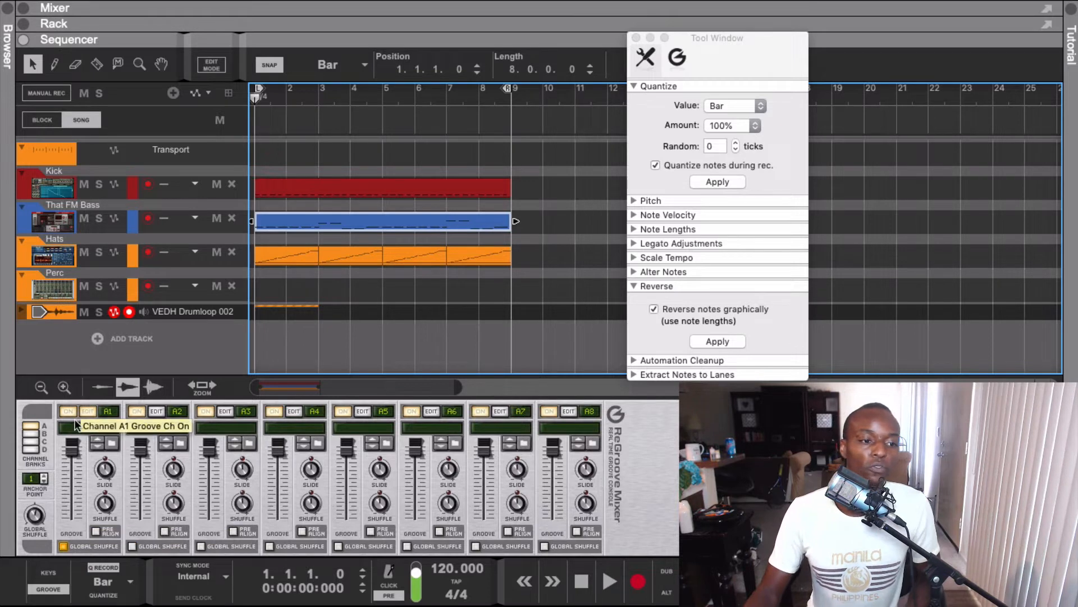
click(174, 252)
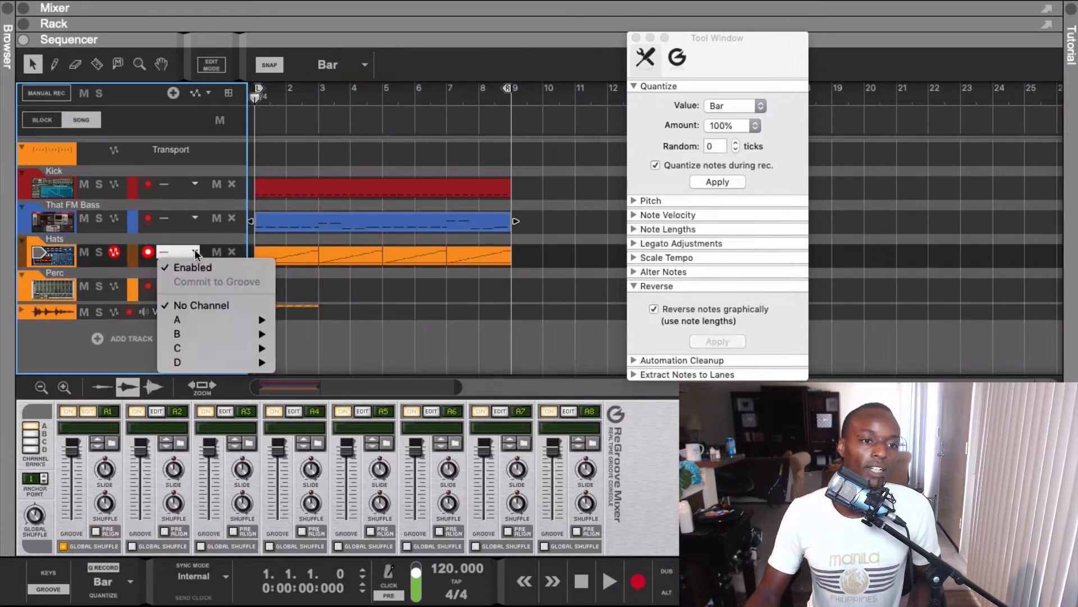
mouse_move(189, 321)
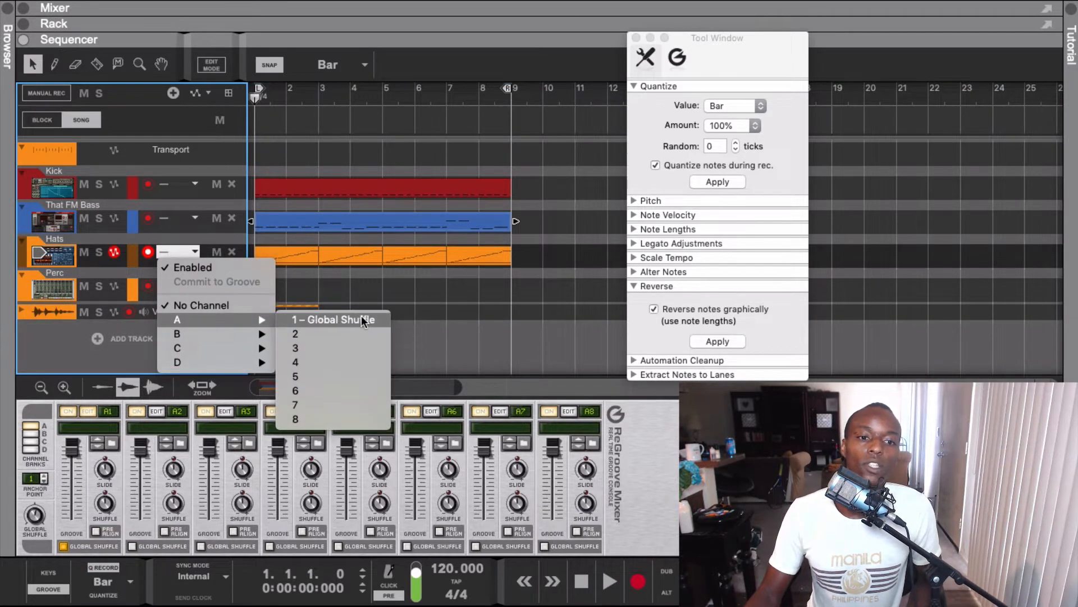
click(433, 324)
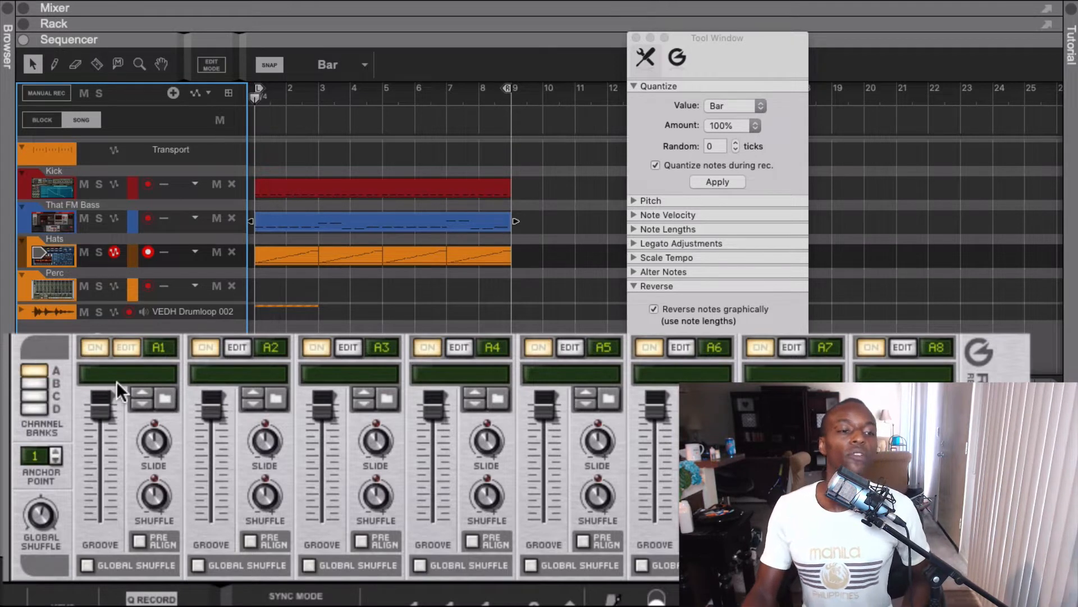
Open channel A1's Groove Settings from its mixer strip, close them, and repeat once
click(87, 349)
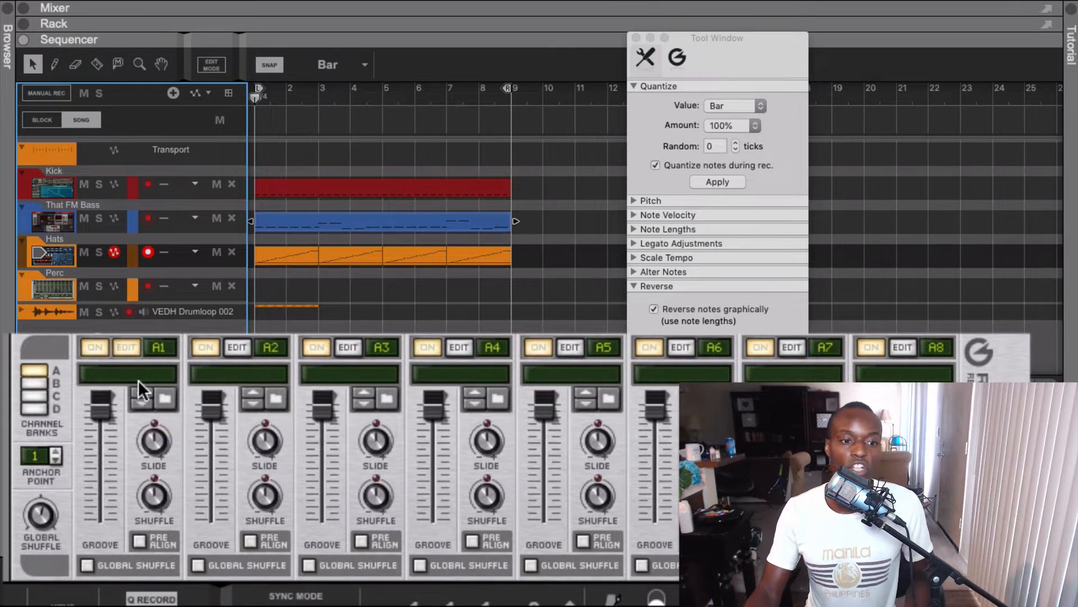
click(128, 347)
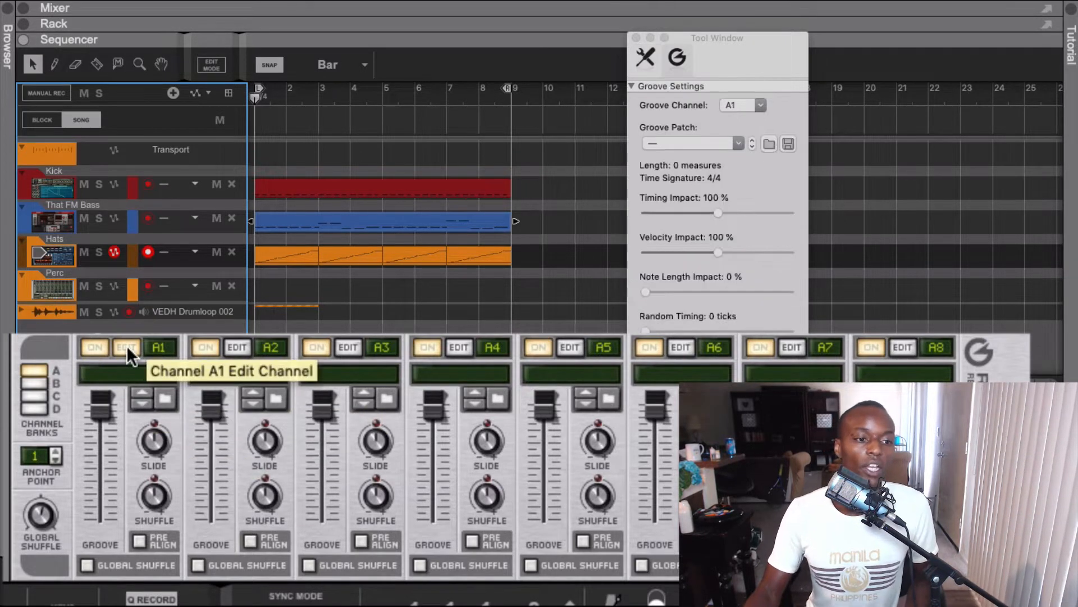
click(717, 39)
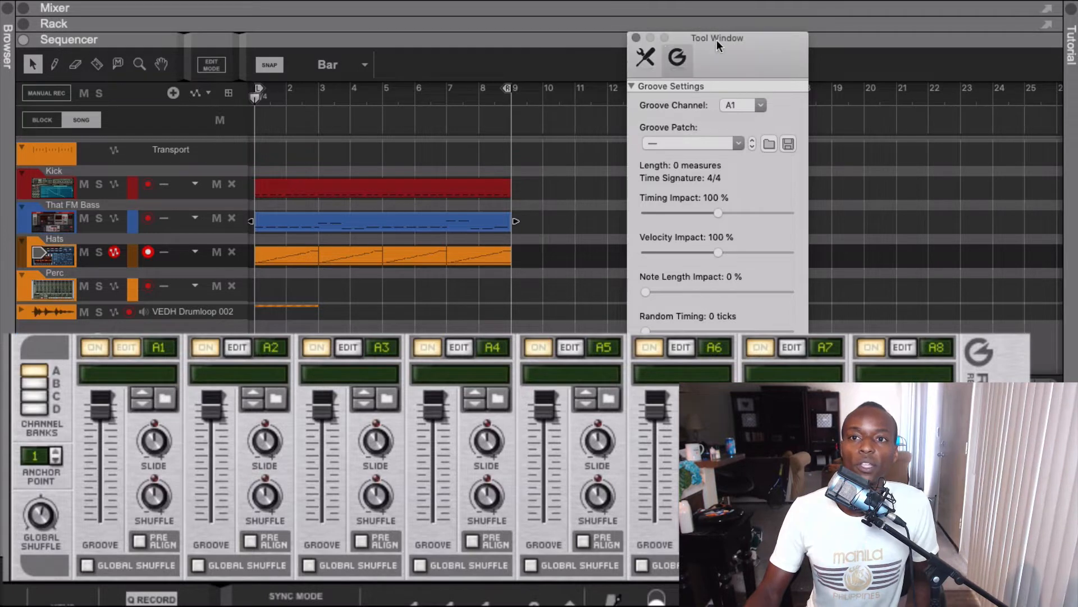
click(636, 37)
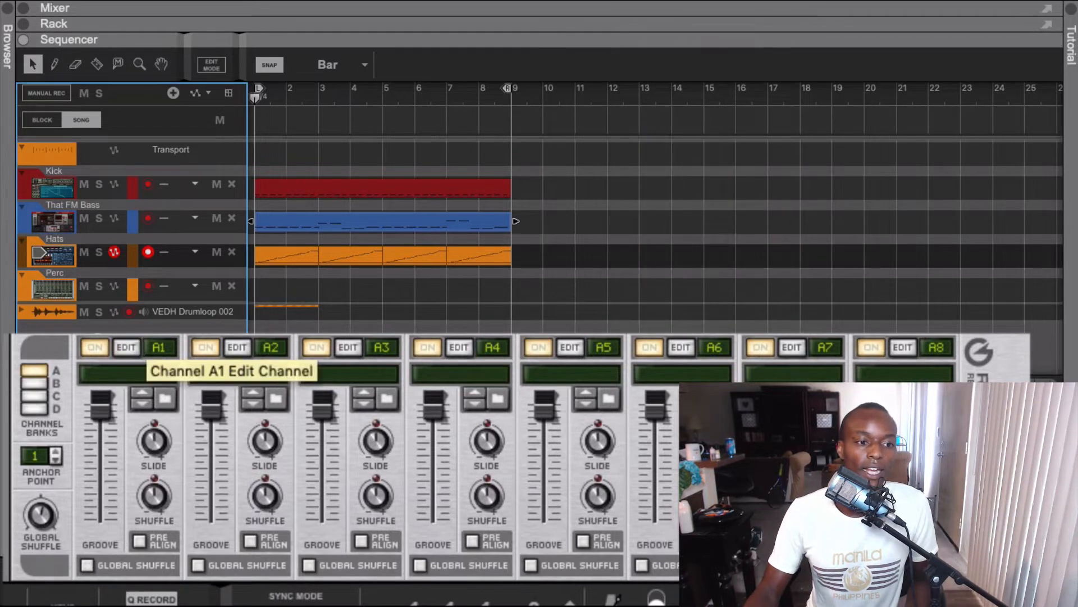
click(131, 344)
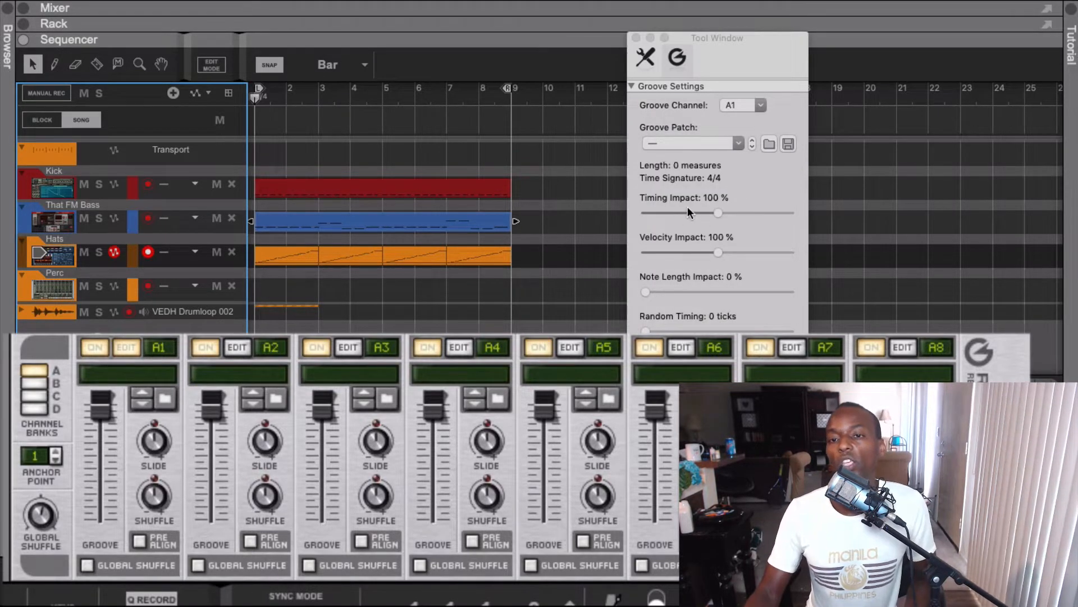
click(748, 70)
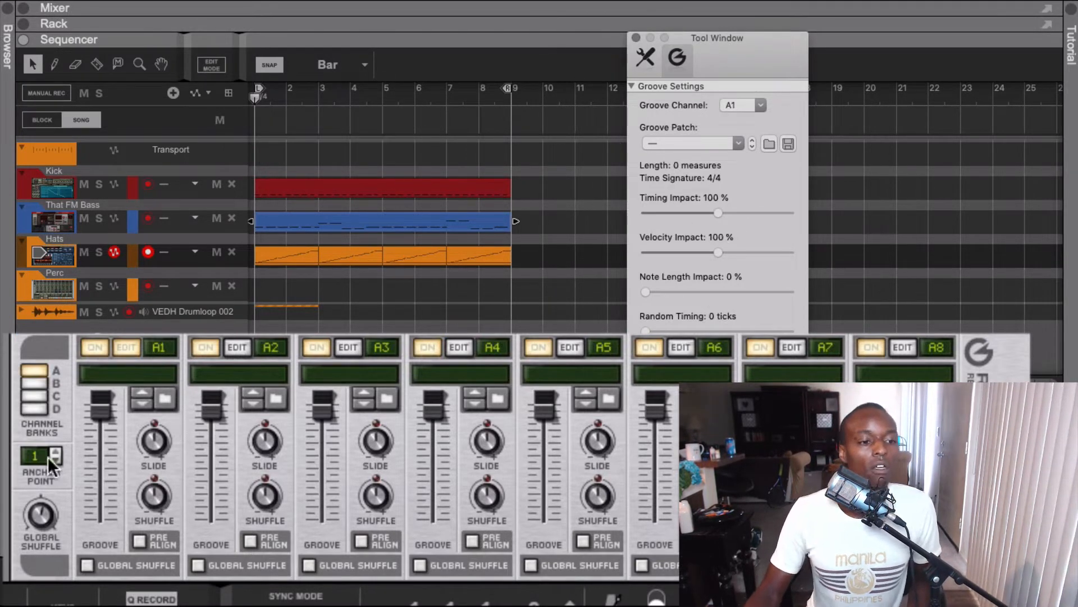
click(636, 38)
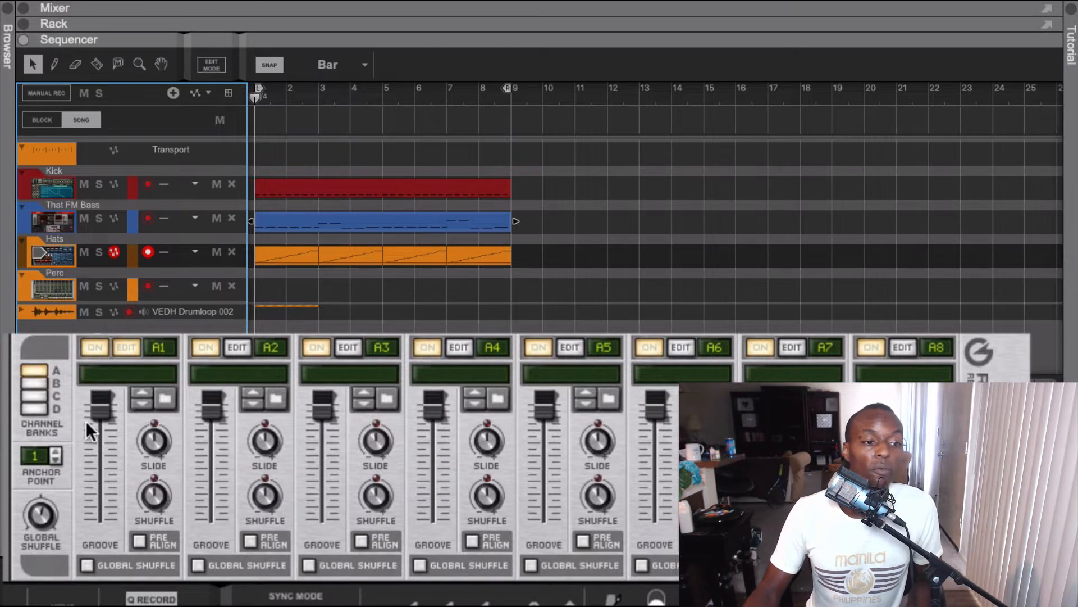
Lower channel A1's Groove fader slightly, reopen its Groove Settings, and raise the fader back to maximum
drag(93, 408, 117, 343)
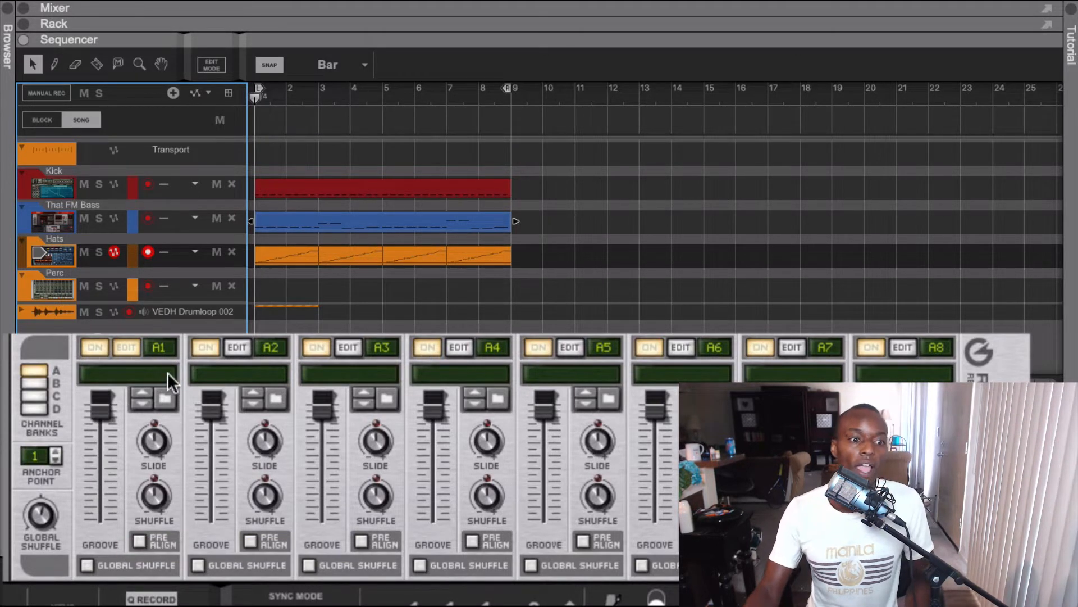
drag(96, 406, 112, 427)
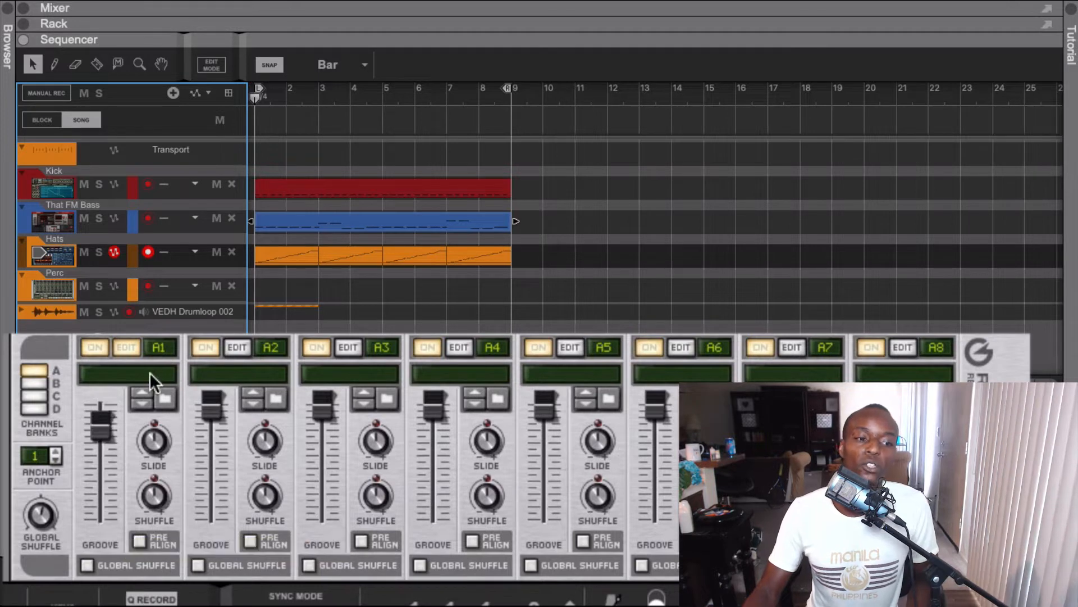
click(134, 353)
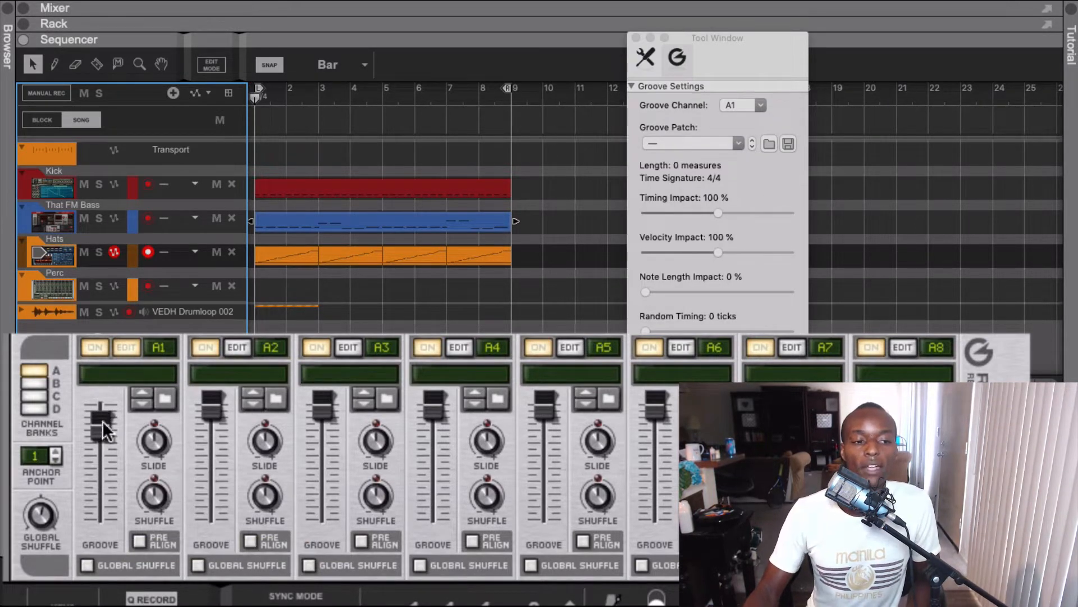
drag(102, 422, 105, 397)
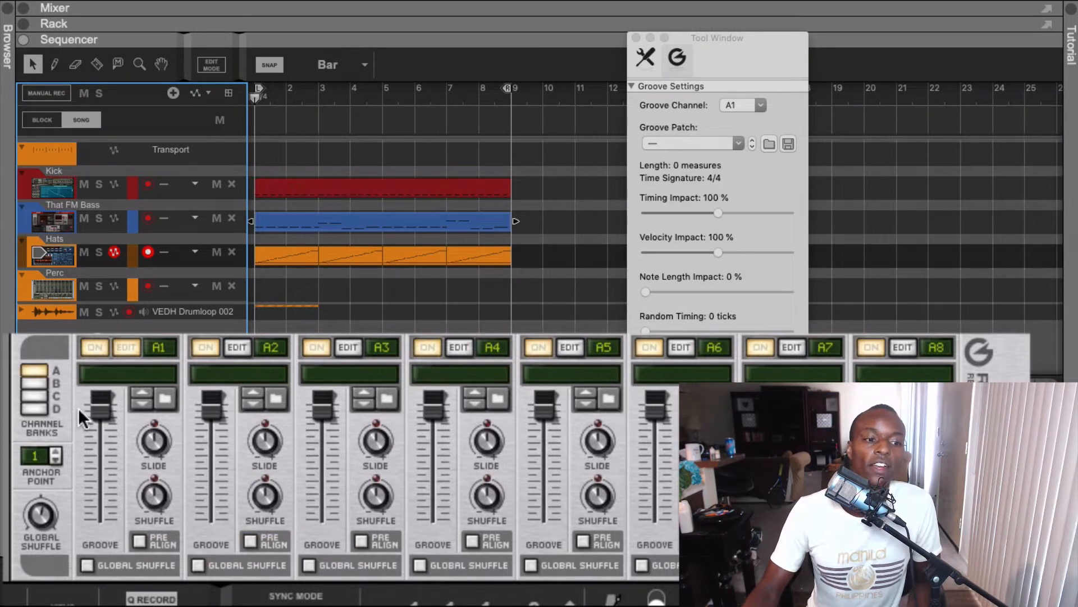
mouse_move(94, 403)
mouse_down()
mouse_move(79, 472)
mouse_move(102, 437)
mouse_move(115, 379)
mouse_move(96, 480)
mouse_move(98, 396)
mouse_up()
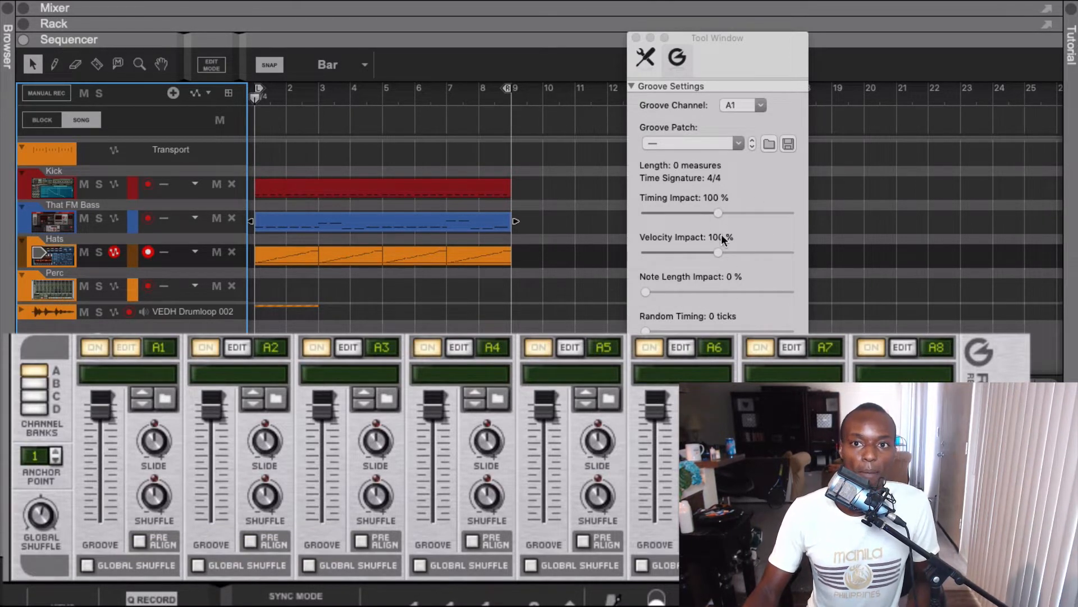
click(722, 51)
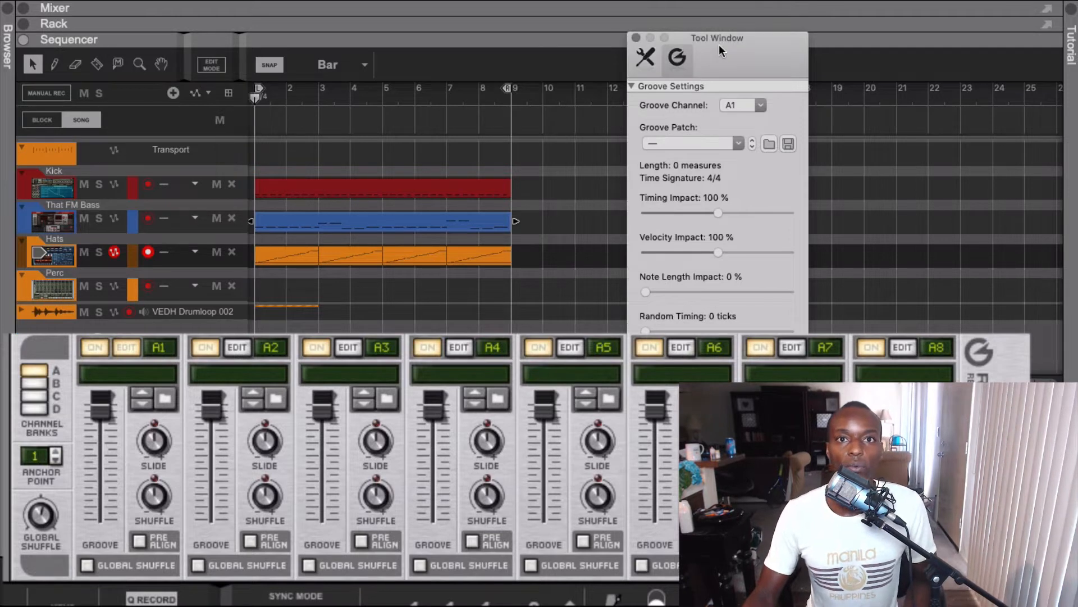
drag(105, 415, 108, 385)
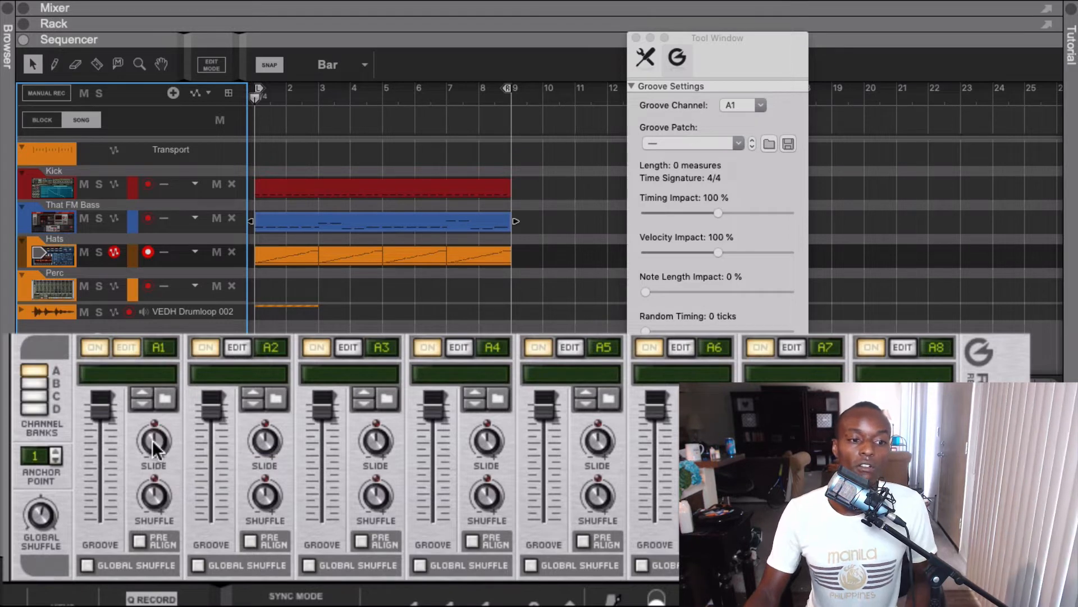
Turn channel A1's Slide to about -105 ticks and reset it to its default
drag(151, 440, 147, 484)
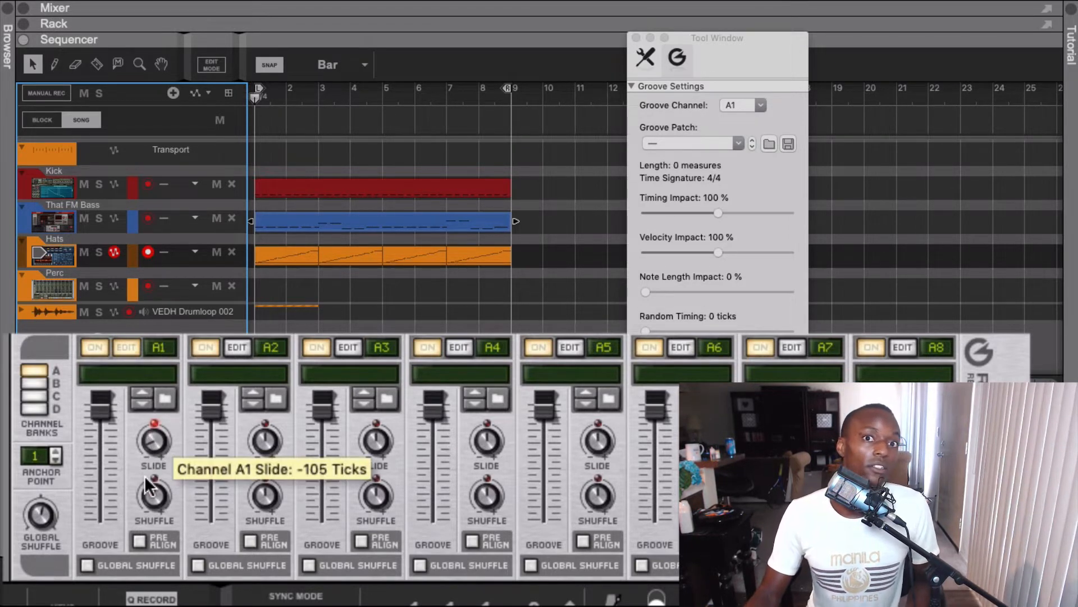
drag(147, 484, 158, 439)
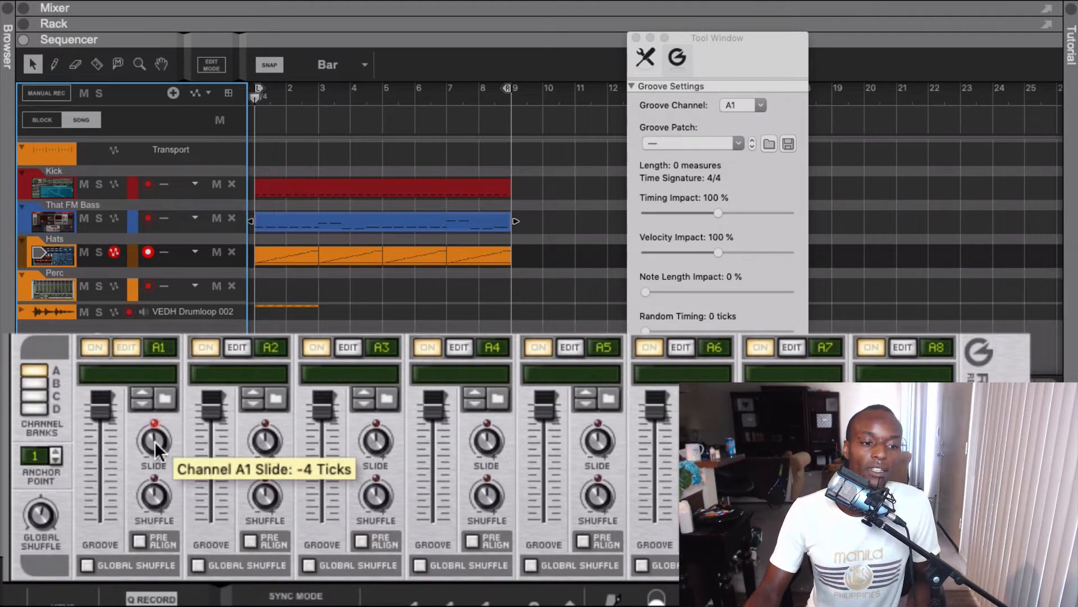
super+click(155, 443)
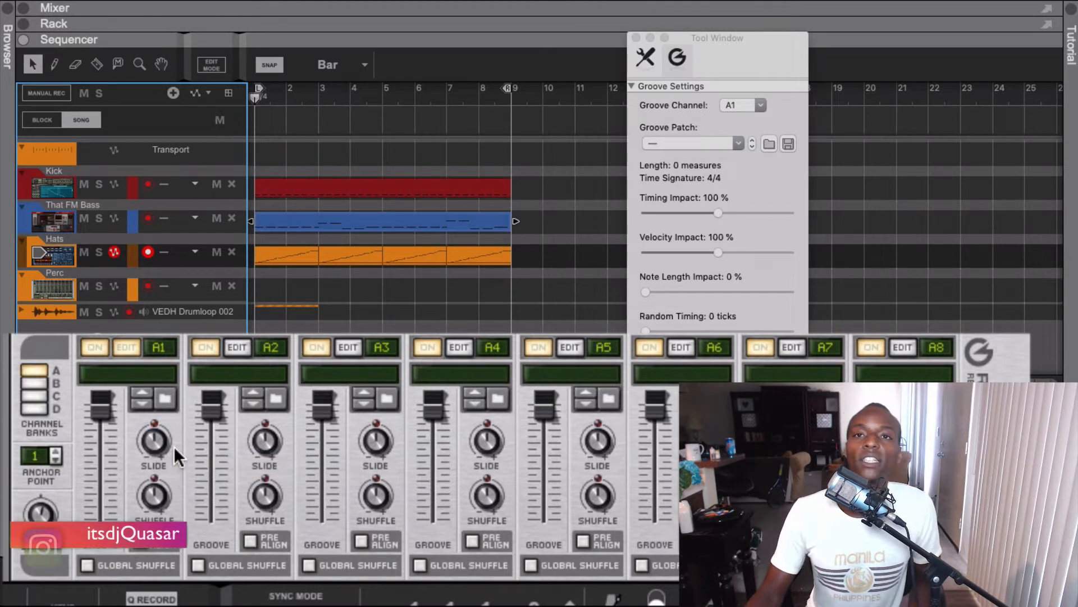
drag(153, 443, 149, 456)
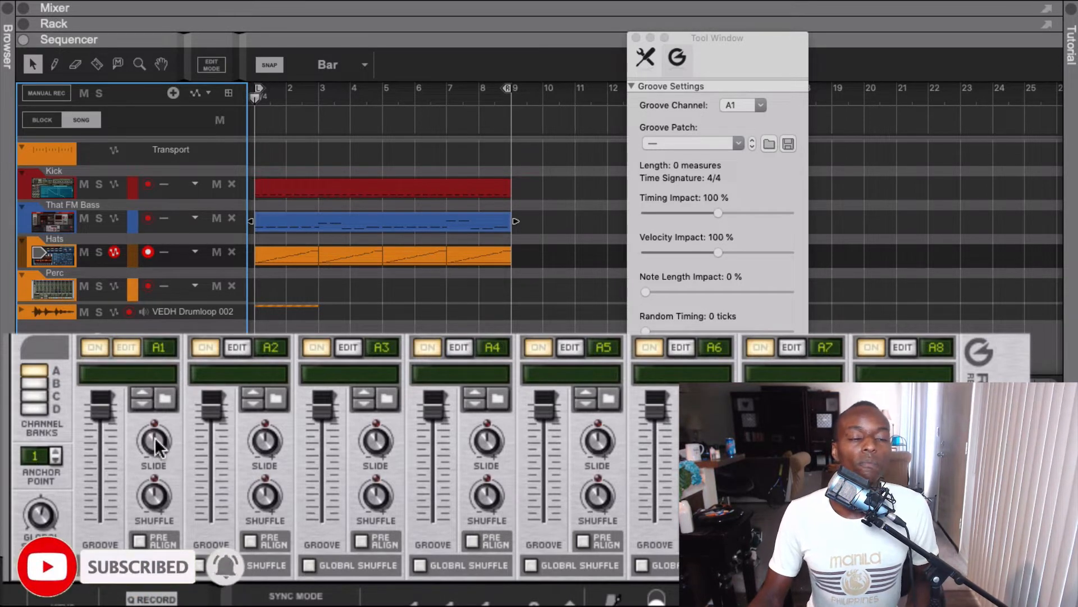
Turn channel A1's Slide away from zero and reset it to its default
drag(154, 437, 146, 462)
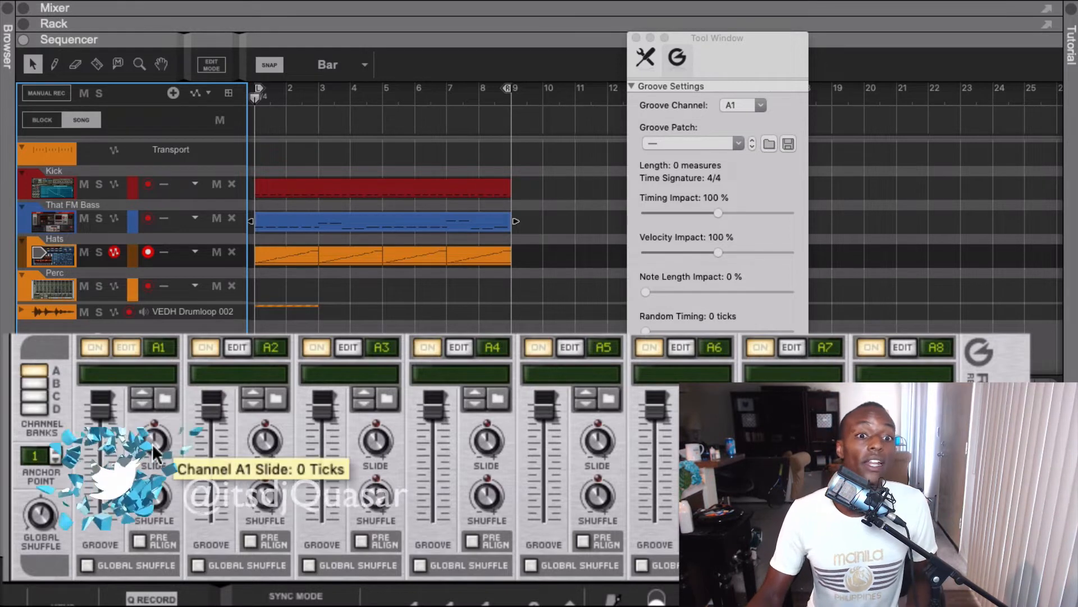
drag(151, 443, 153, 447)
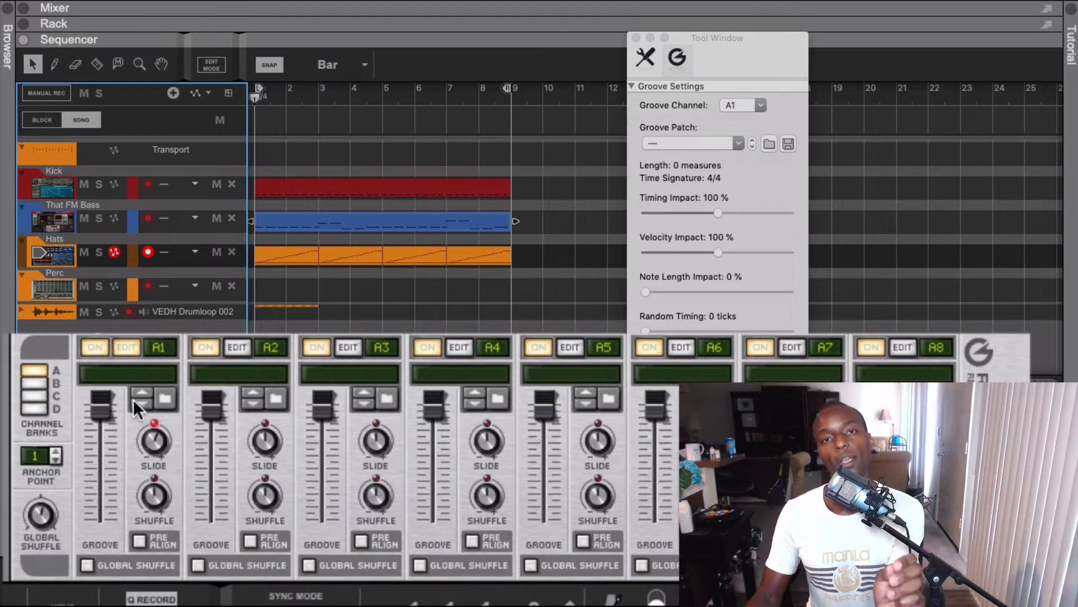
drag(157, 443, 152, 450)
super+click(153, 448)
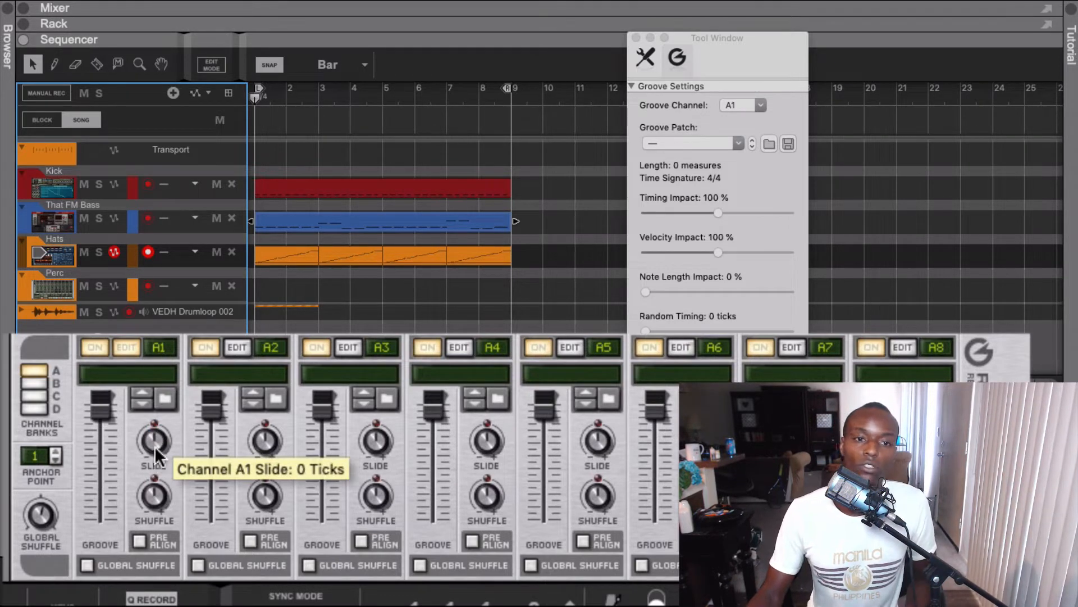
Open the That FM Bass clip, select the note at 1.2.3.0, and nudge its position one tick earlier and back
double_click(377, 227)
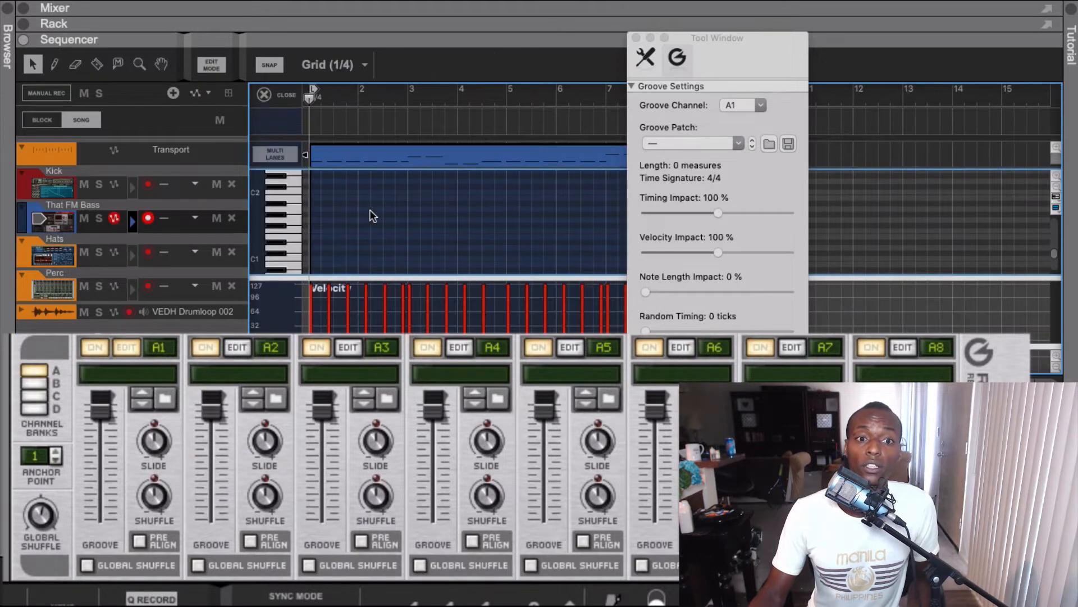
scroll(354, 218, down, 4)
click(344, 201)
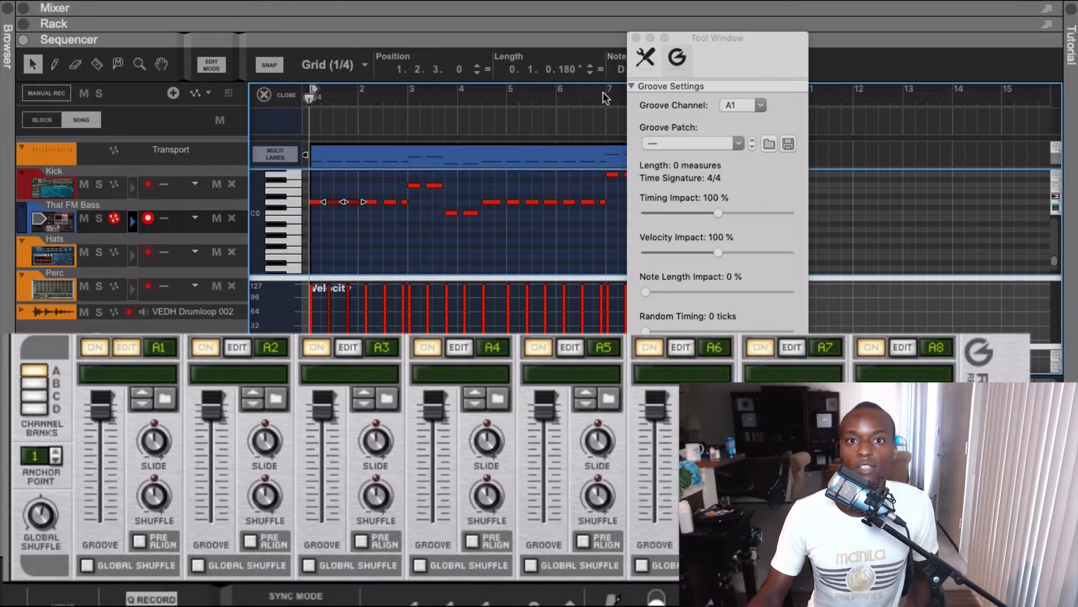
click(461, 69)
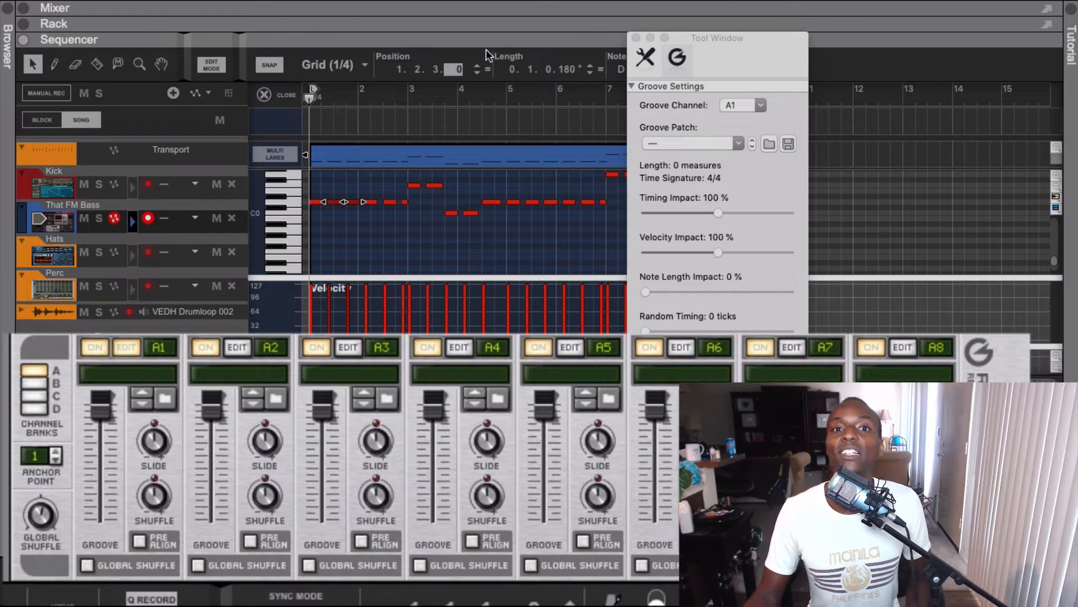
drag(459, 68, 458, 69)
key(Up)
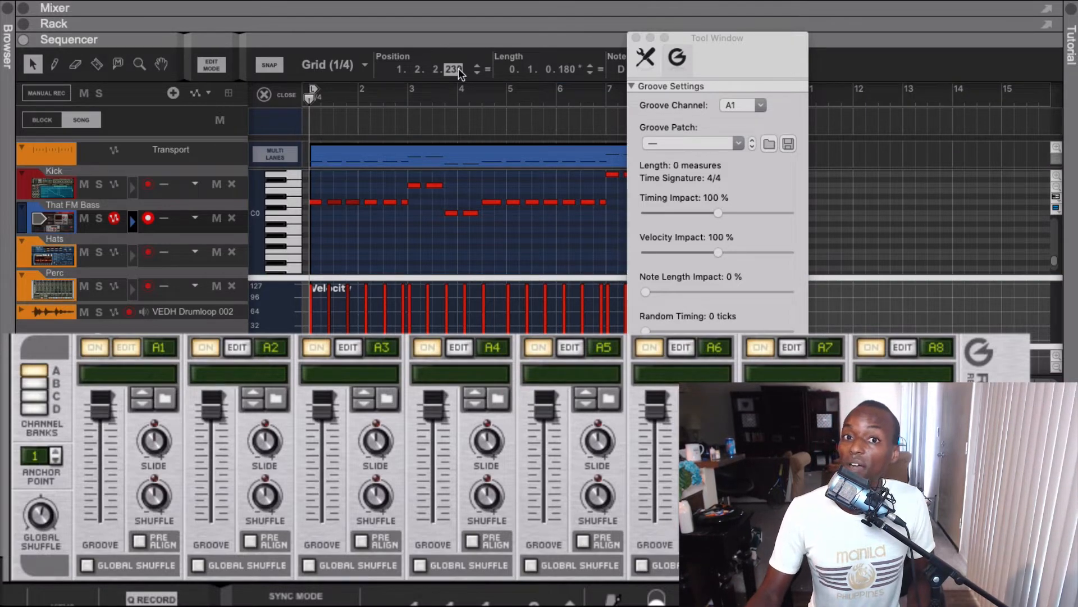
key(super+Tab)
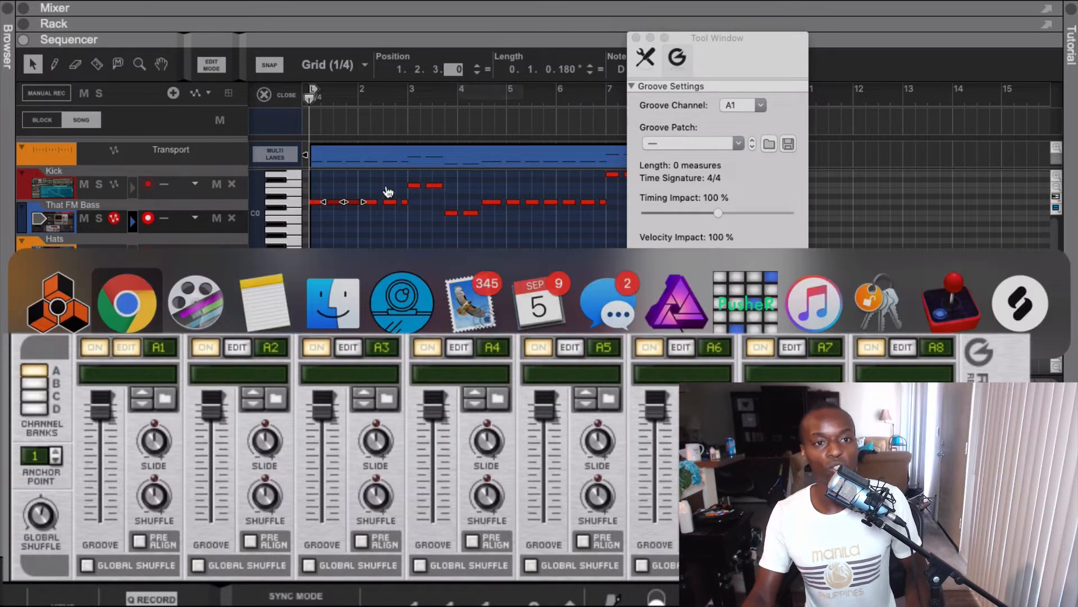
click(265, 301)
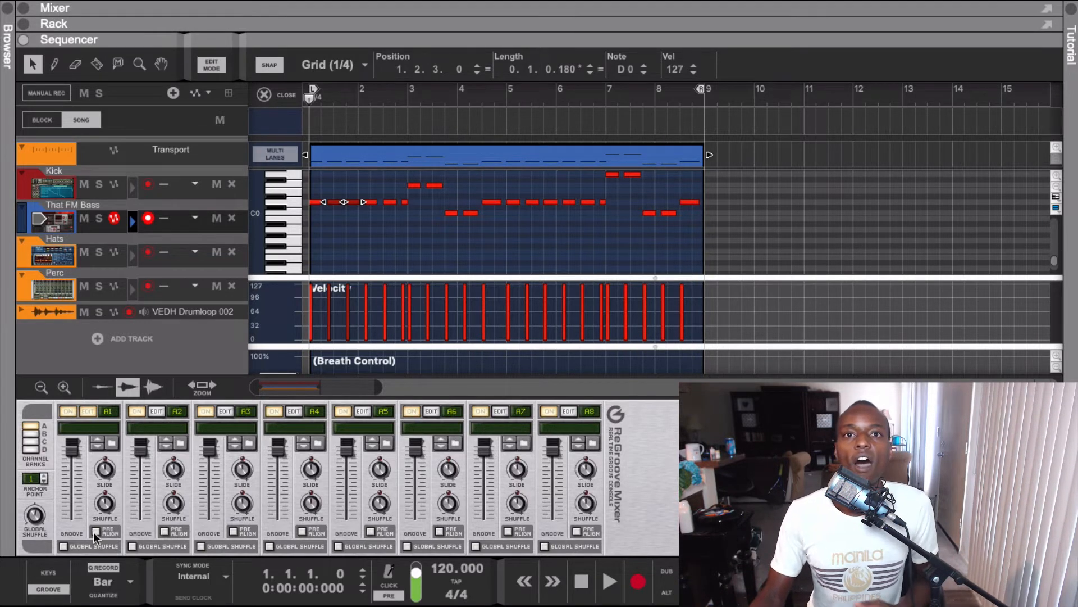
Enable Pre-Align on ReGroove channel A1
click(95, 531)
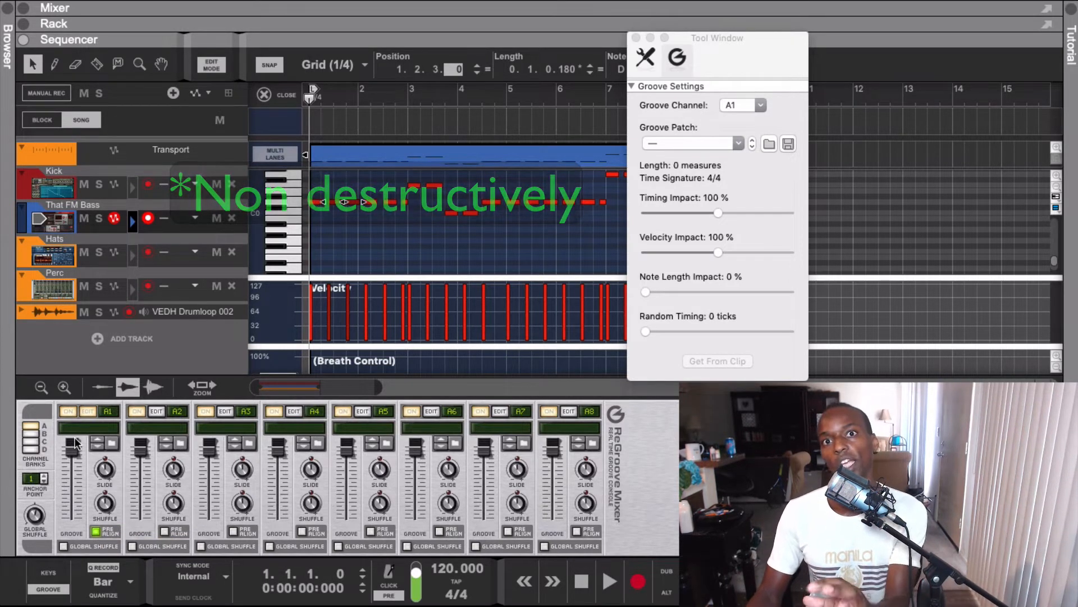
mouse_move(75, 438)
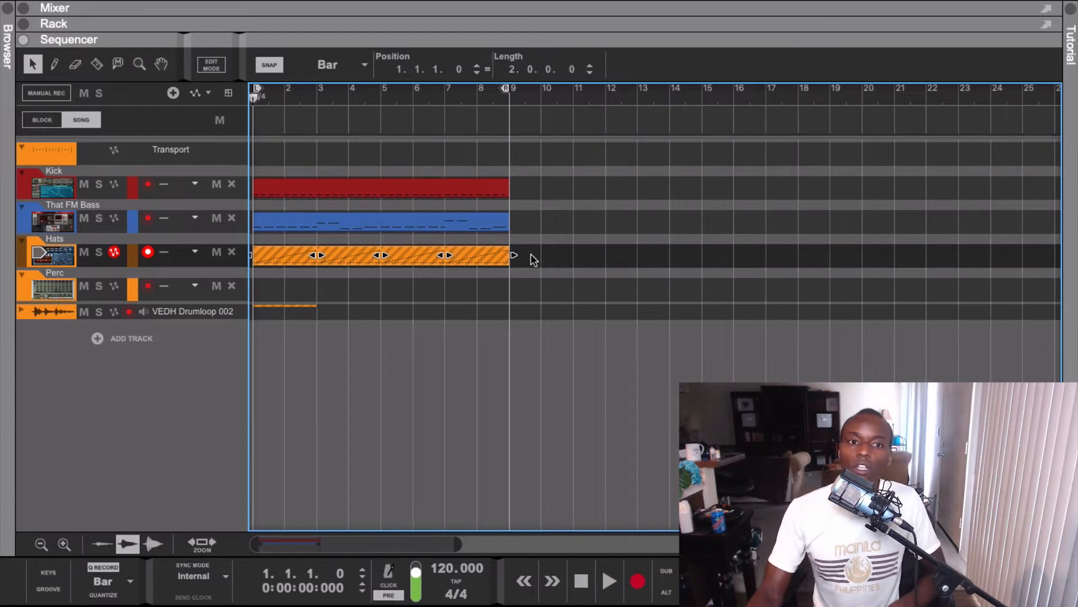
Select the That FM Bass track, play the song briefly and stop it, and expand the VEDH Drumloop 002 track
click(59, 225)
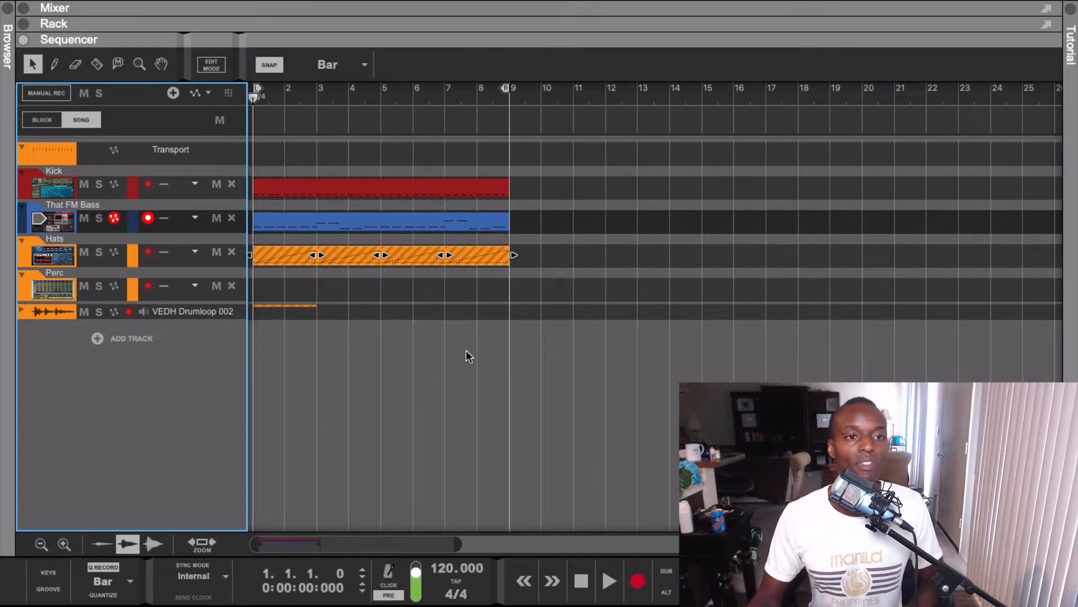
key(space)
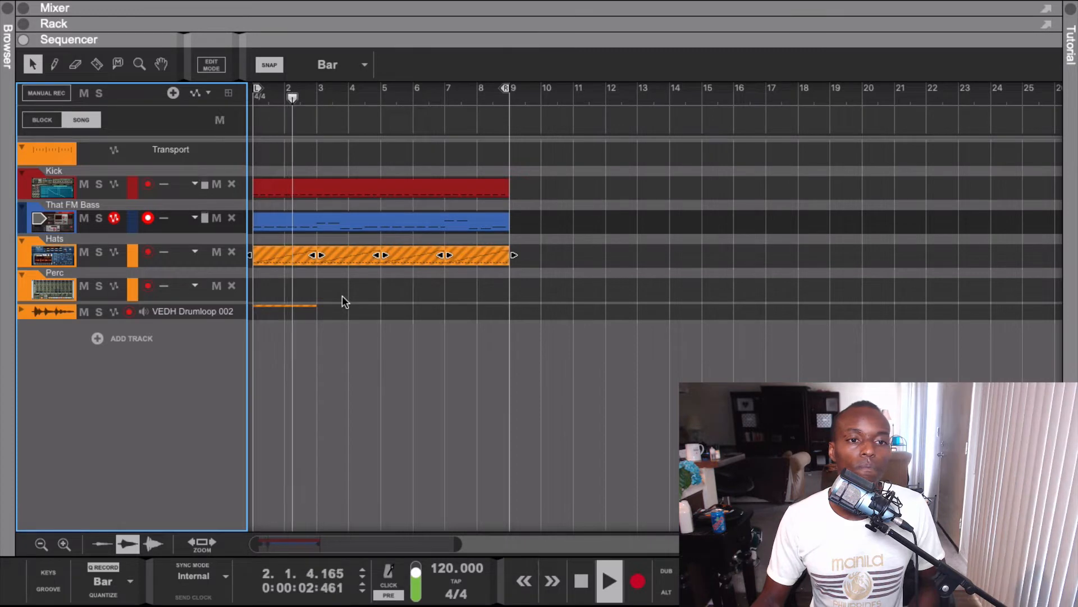
key(space)
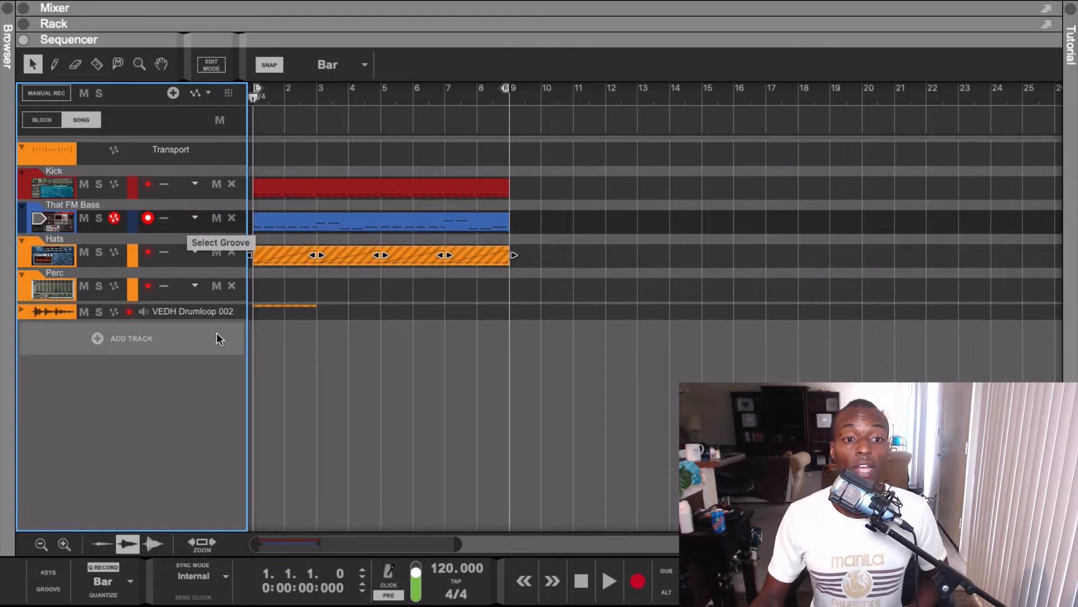
click(21, 310)
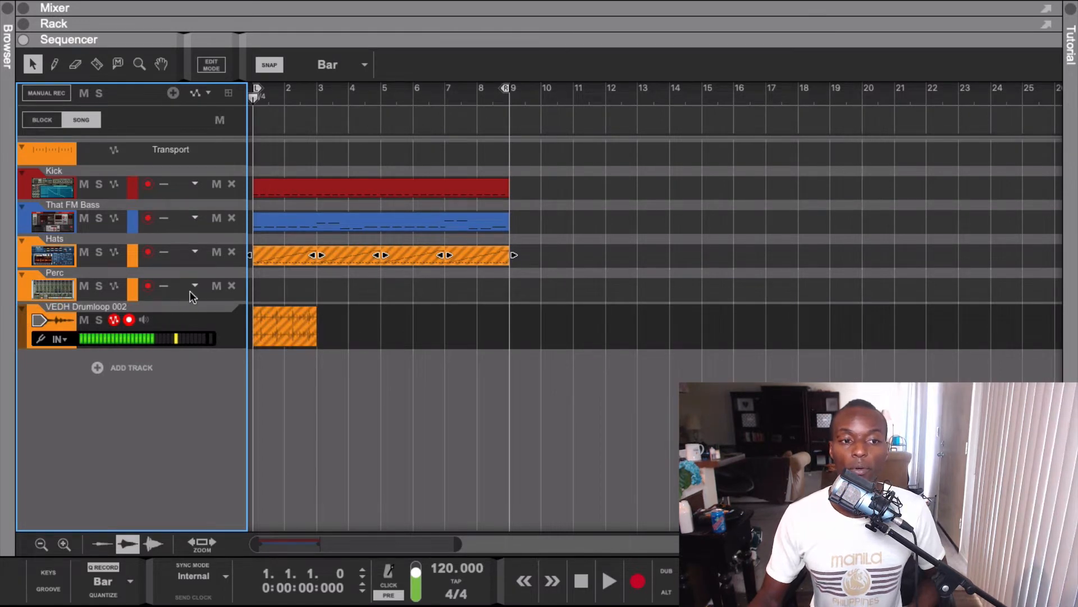
Assign the Kick track to groove channel A1 and show the ReGroove Mixer
click(192, 181)
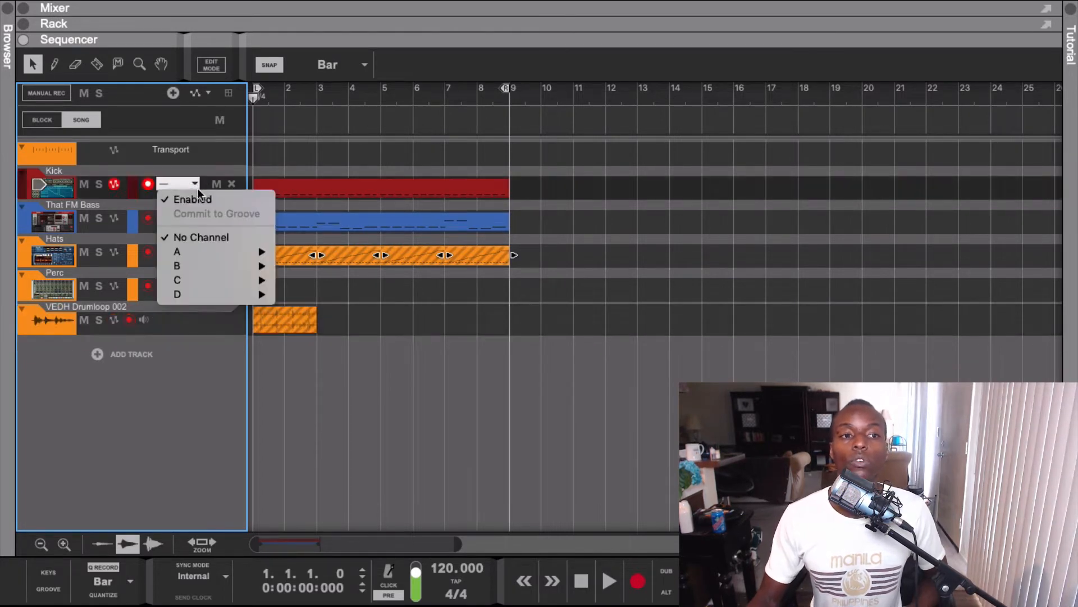
mouse_move(201, 256)
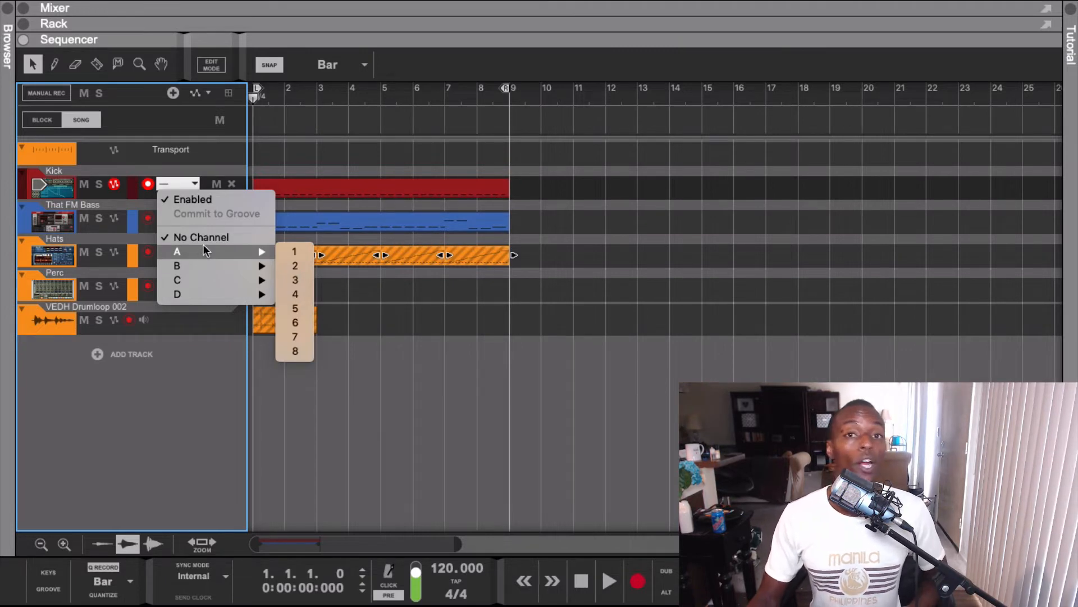
click(295, 251)
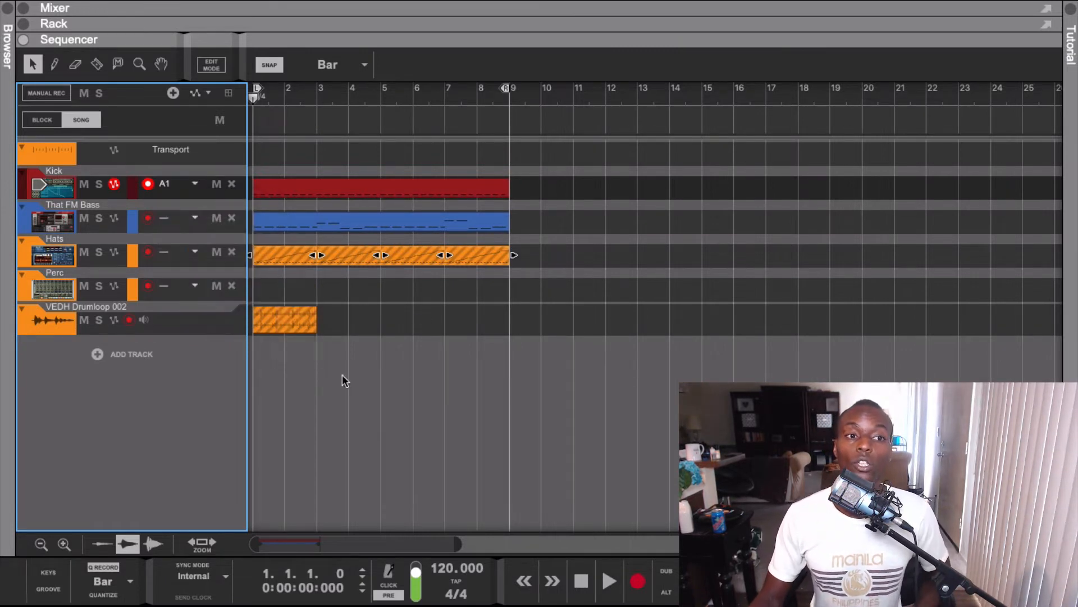
click(48, 588)
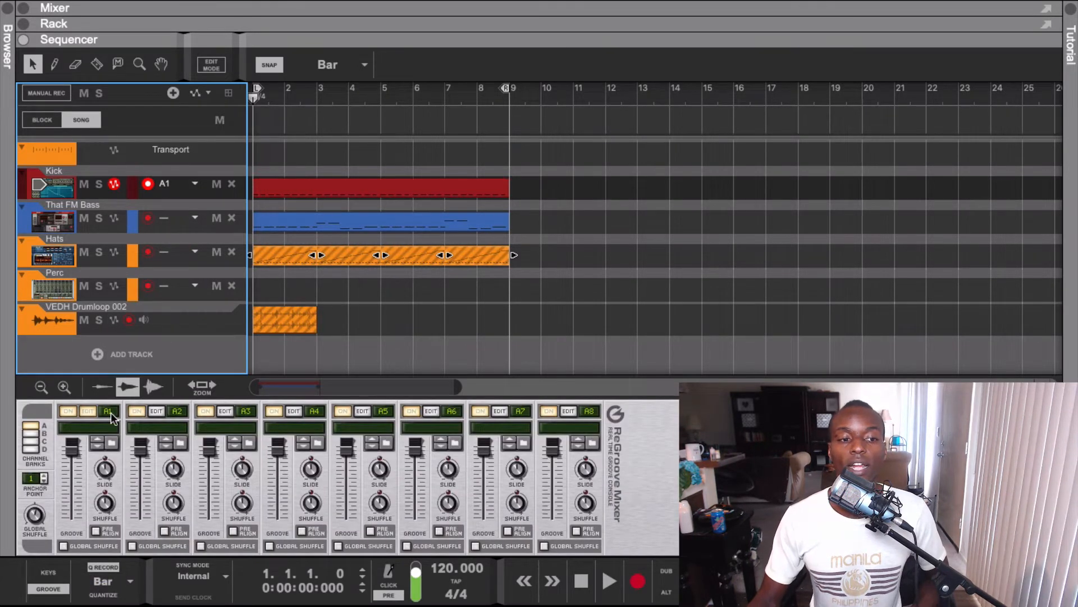
Commit the Kick track to its groove, undo the change, and clear the clip selection
click(169, 183)
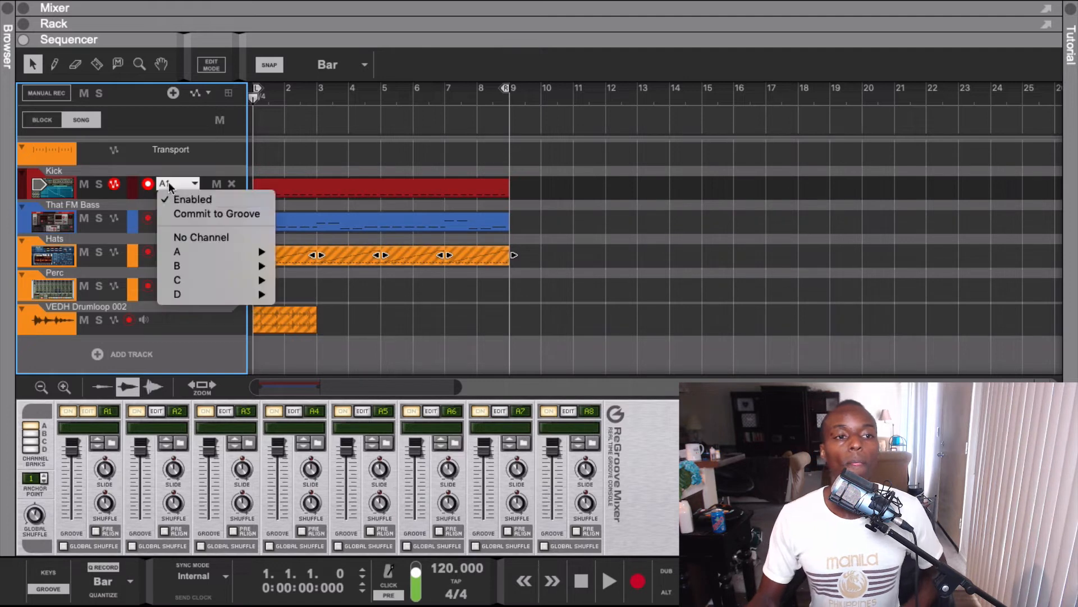
click(185, 214)
key(super+z)
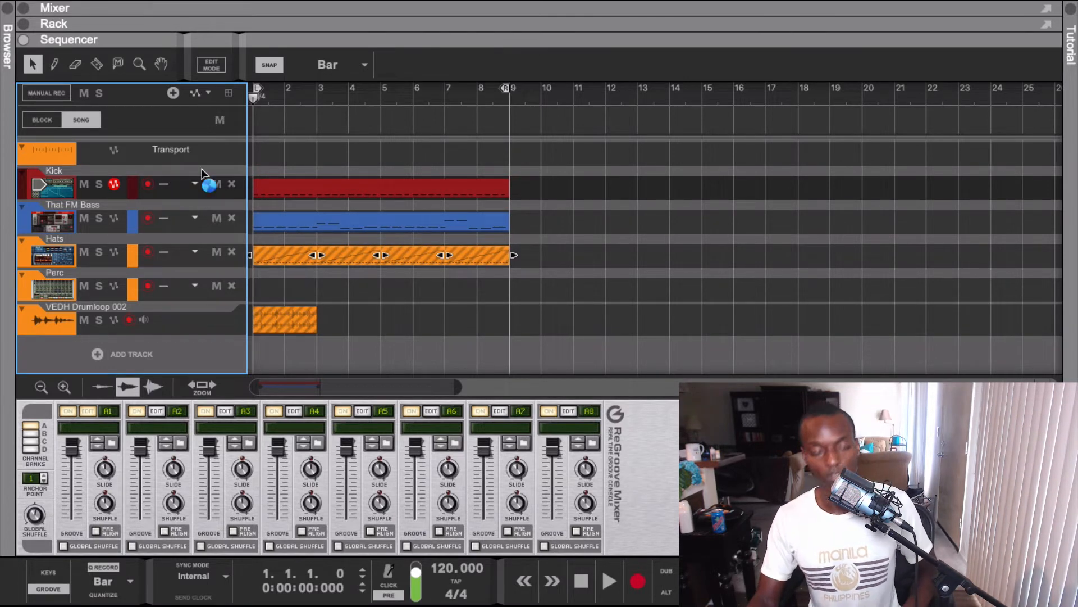
click(571, 219)
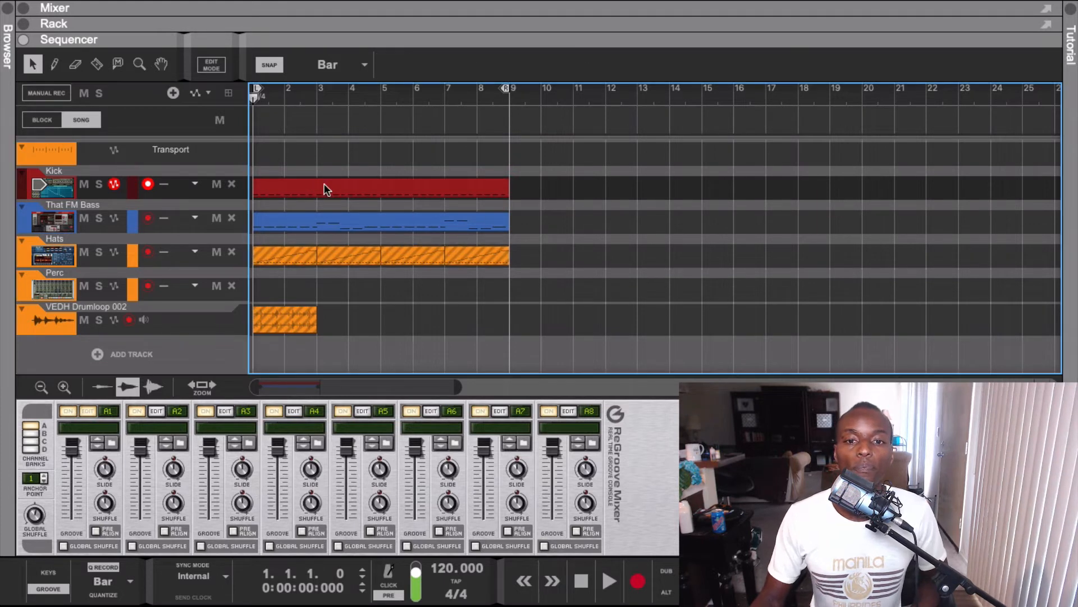
Assign the That FM Bass track to groove channel A1 and play the song briefly to hear it
click(383, 228)
click(182, 219)
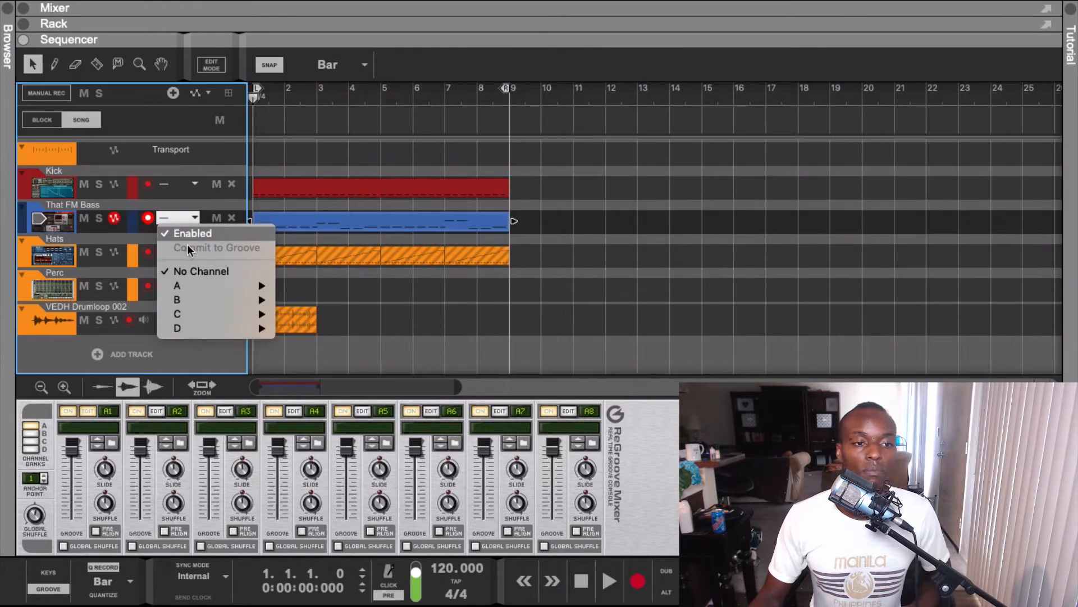
click(293, 285)
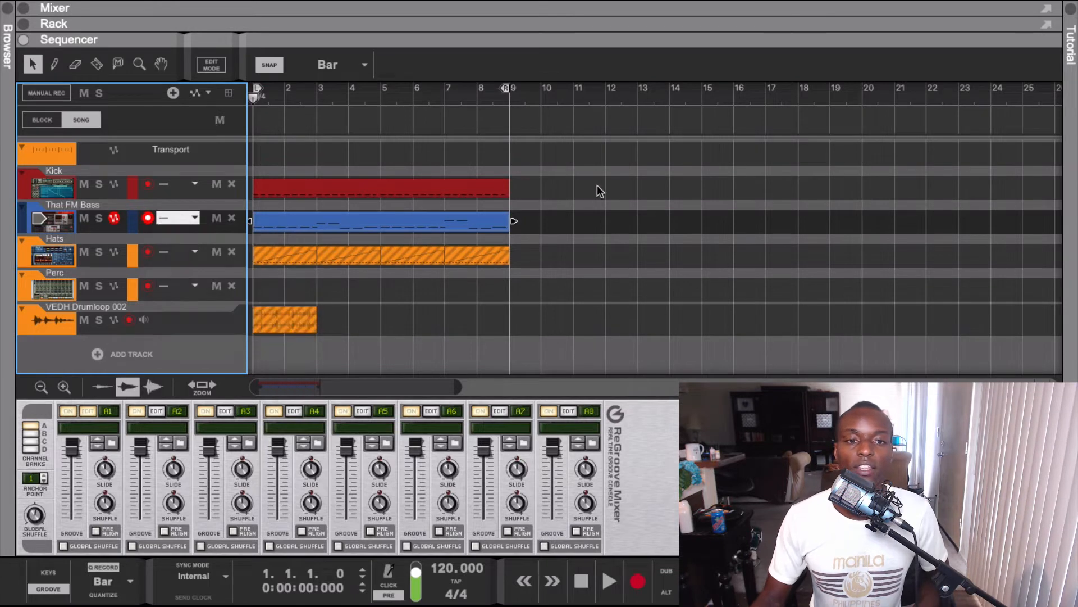
key(space)
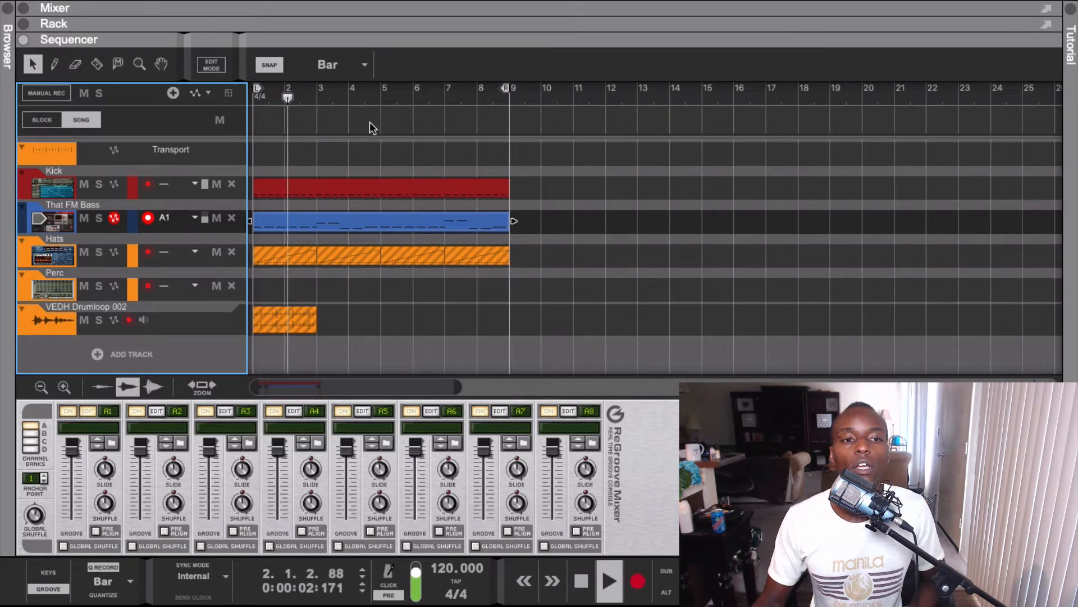
key(space)
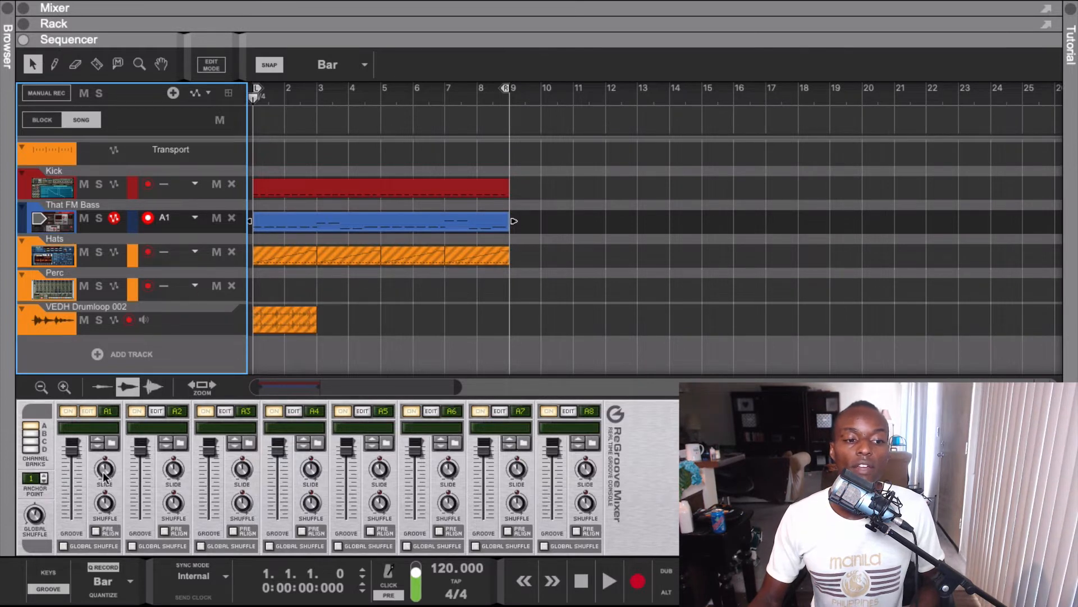
Raise channel A1's Slide to 120 ticks during playback, replay the song from the start, and reset the Slide to its default
mouse_move(103, 473)
key(space)
drag(103, 475, 106, 467)
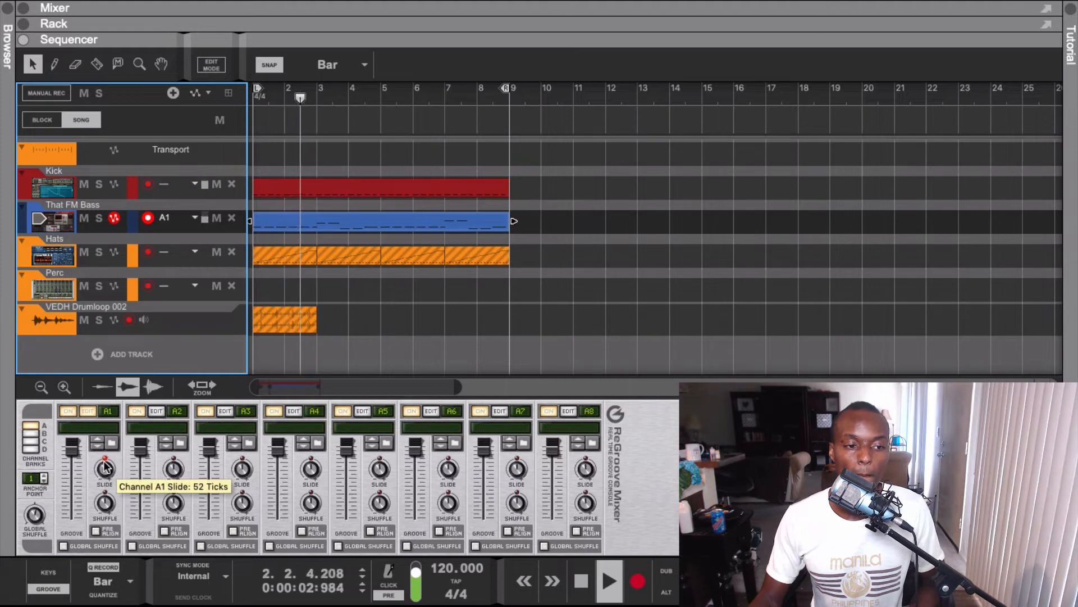
key(space)
key(space)
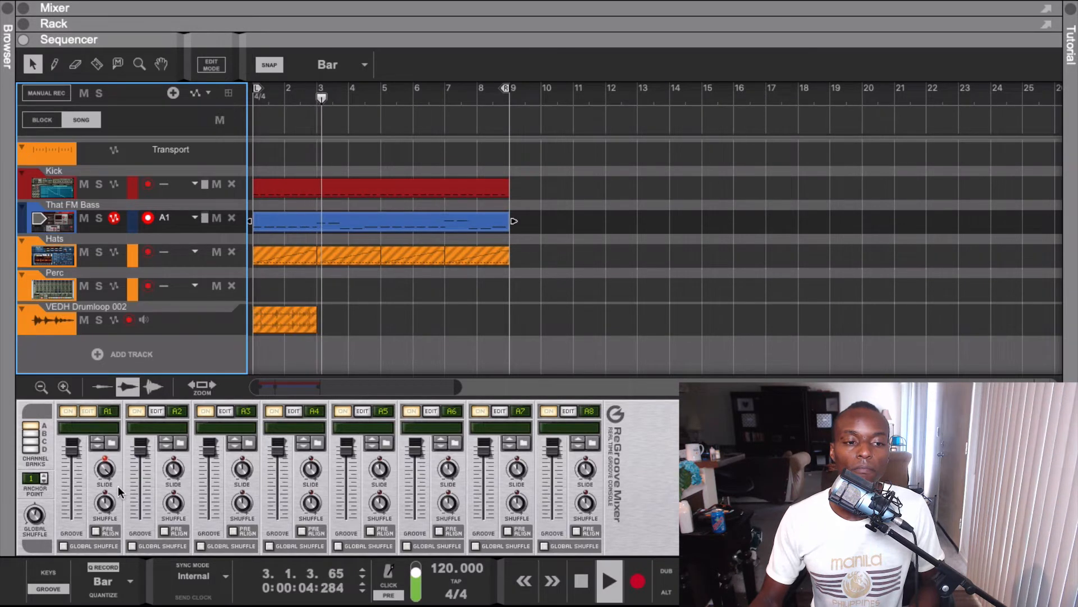
key(space)
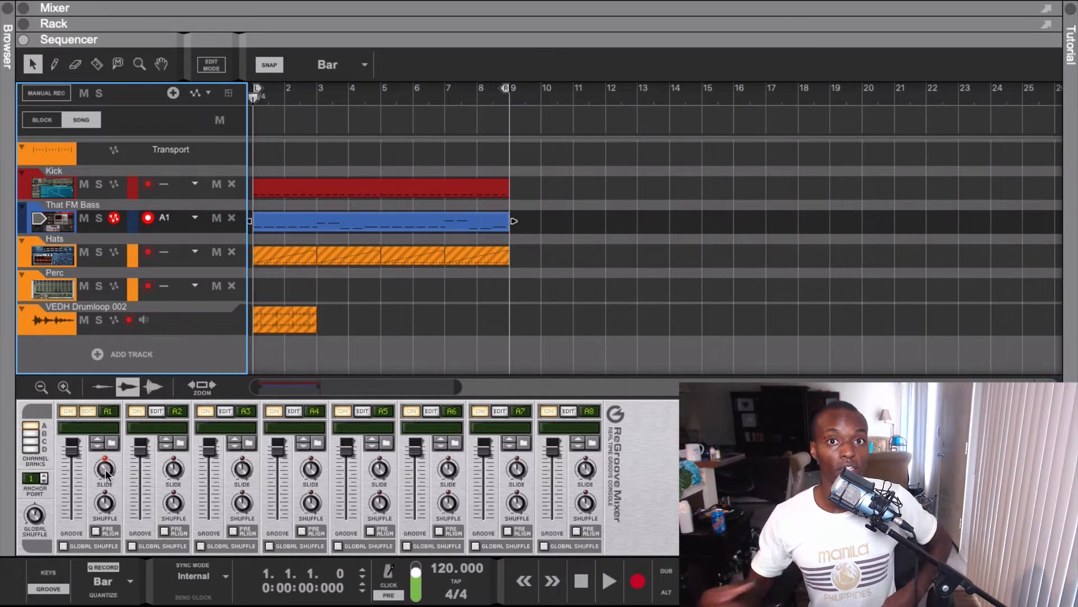
mouse_move(106, 474)
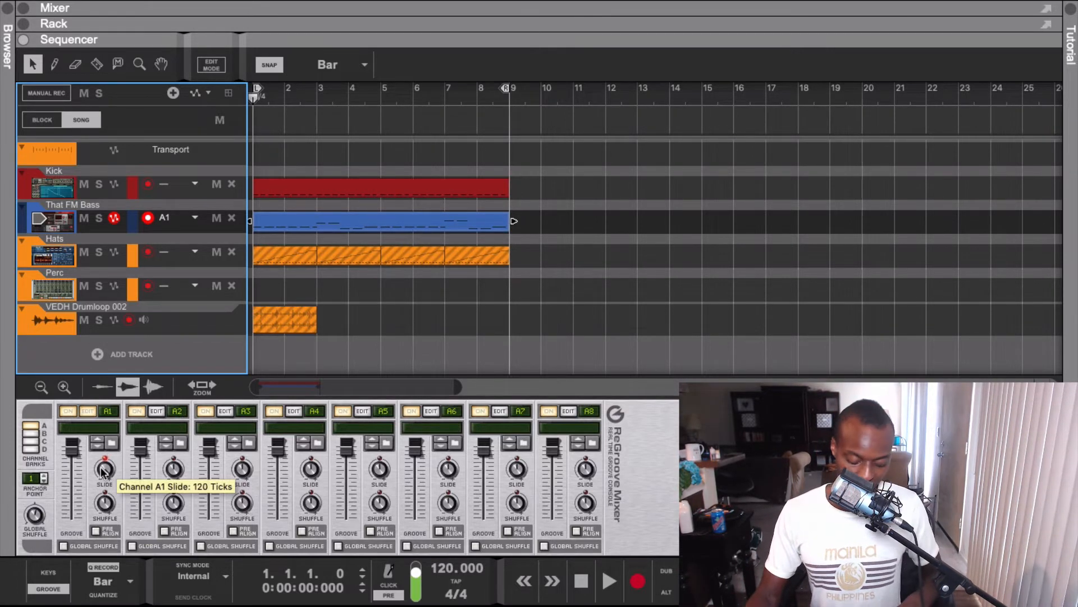
super+click(103, 469)
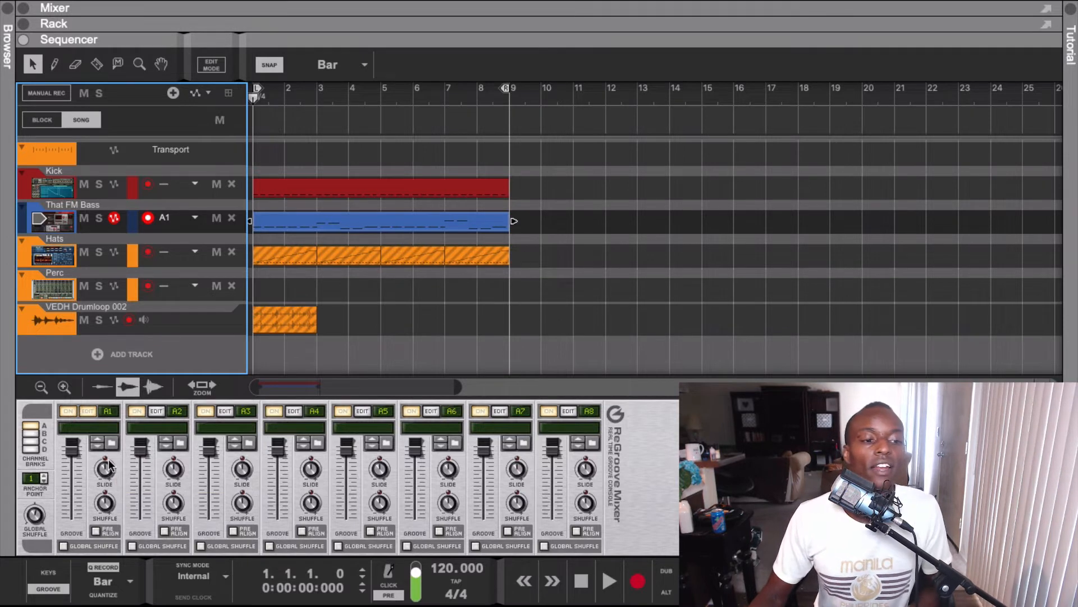
Play the song briefly, set channel A1's Slide to about 26 ticks, and lower it to about 11 ticks during playback
key(space)
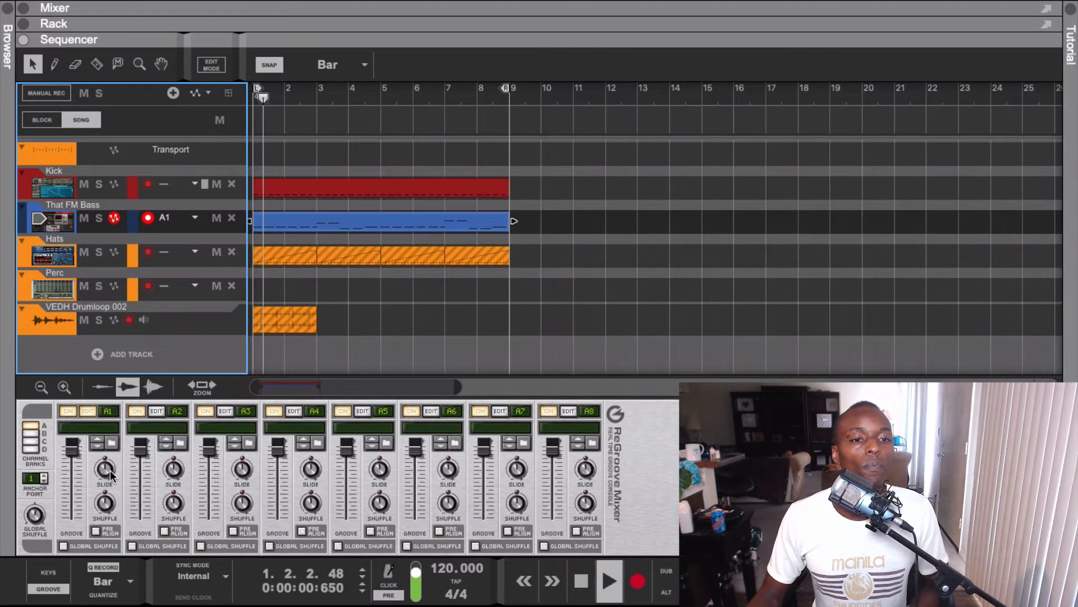
key(space)
drag(102, 477, 109, 475)
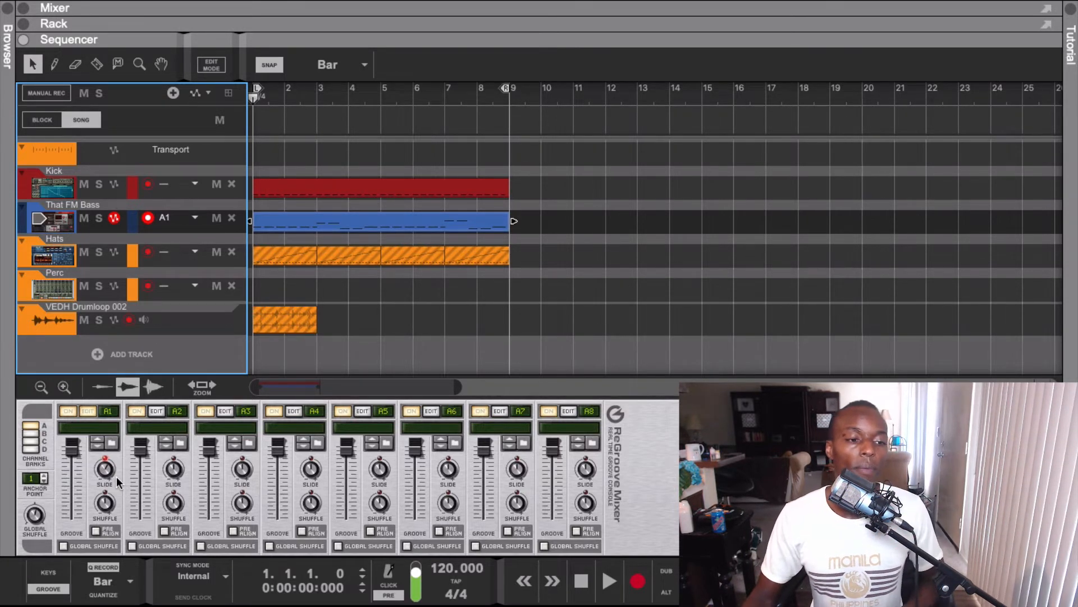
key(space)
mouse_move(102, 476)
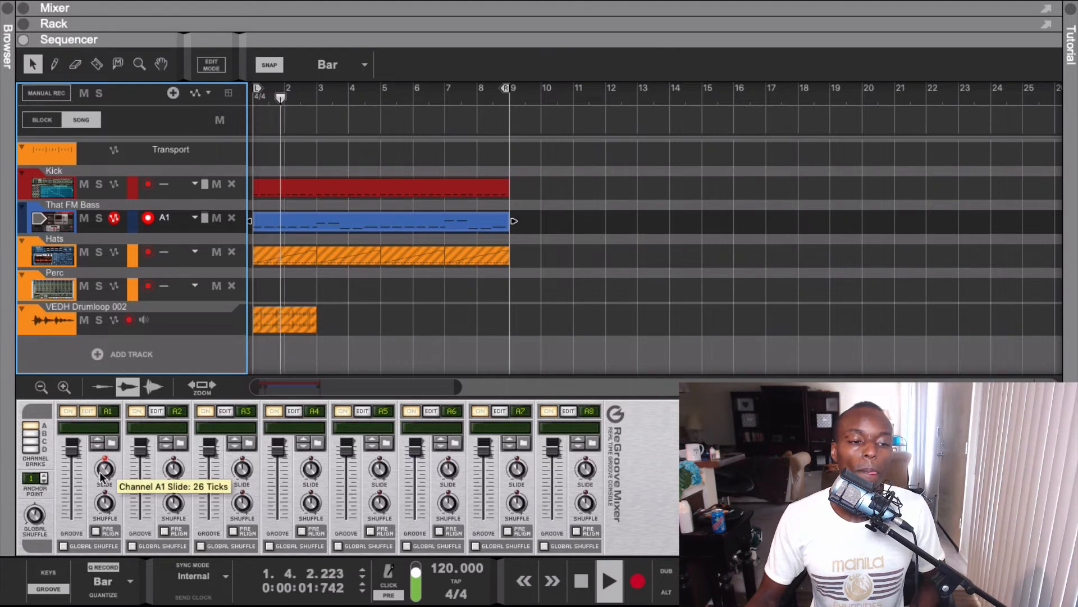
drag(100, 471, 101, 477)
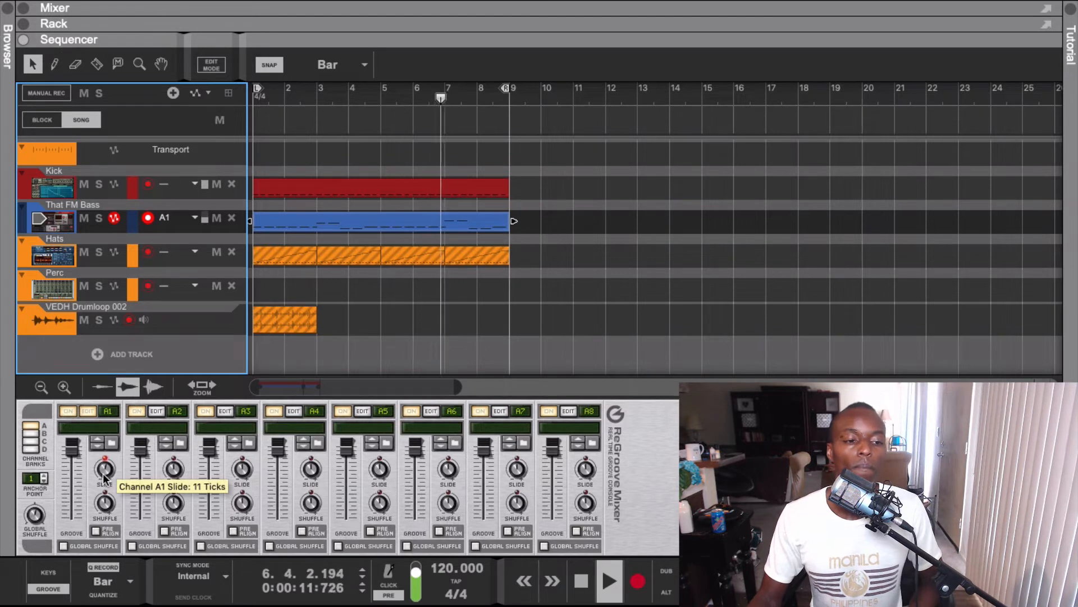
Stop playback and reset channel A1's Slide to its default
key(space)
super+click(104, 472)
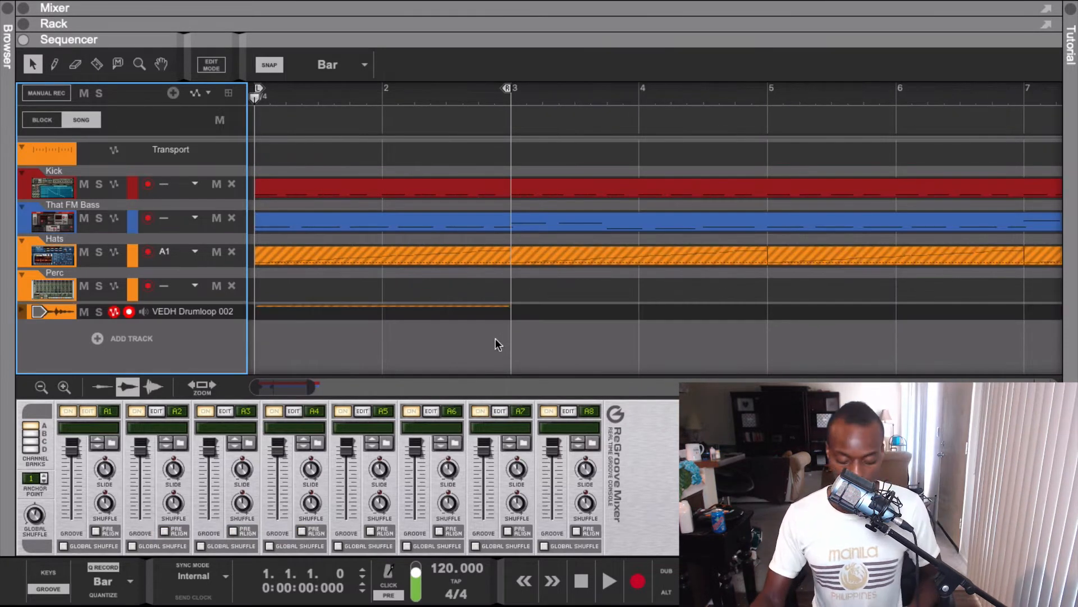
Select and unmute all clips on the Hats track and extend the loop end to bar 9
scroll(483, 333, down, 6)
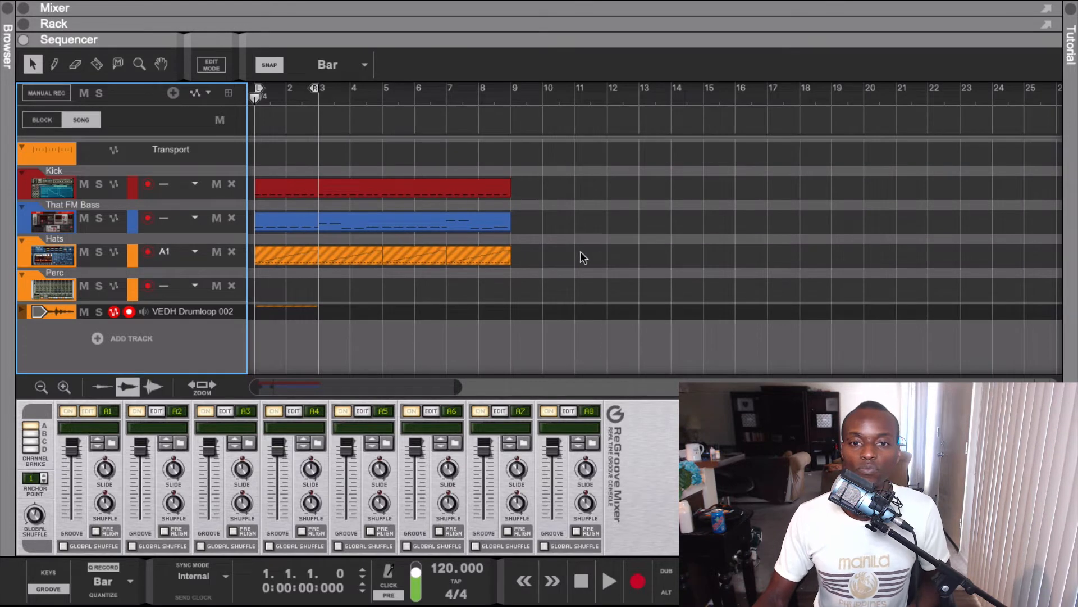
drag(571, 267, 326, 241)
mouse_move(528, 254)
mouse_down()
mouse_move(245, 251)
mouse_move(258, 255)
mouse_up()
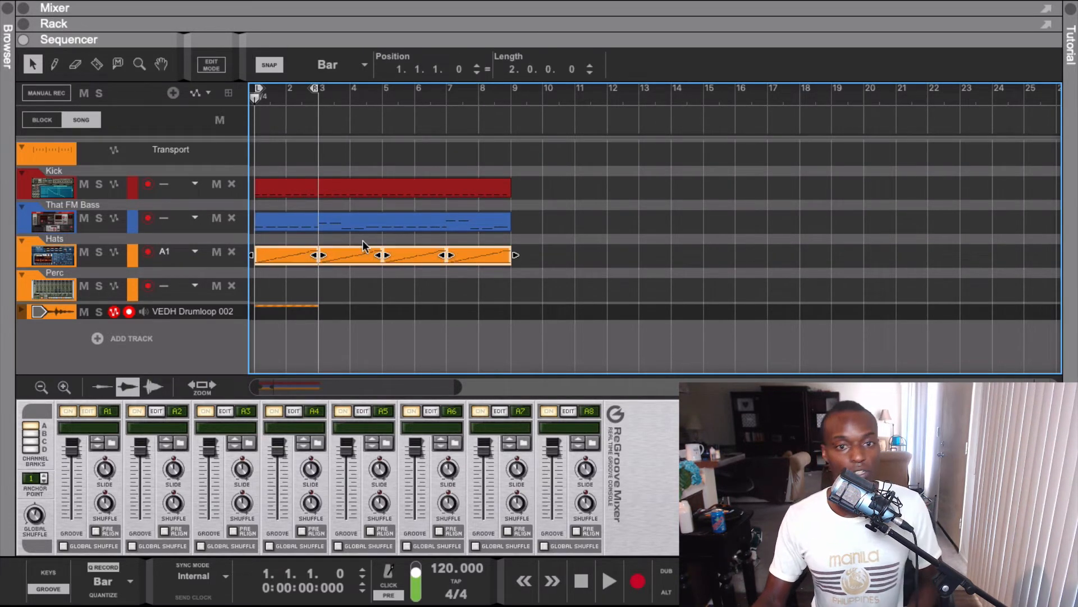
mouse_move(315, 89)
mouse_down()
mouse_move(539, 127)
mouse_move(511, 123)
mouse_up()
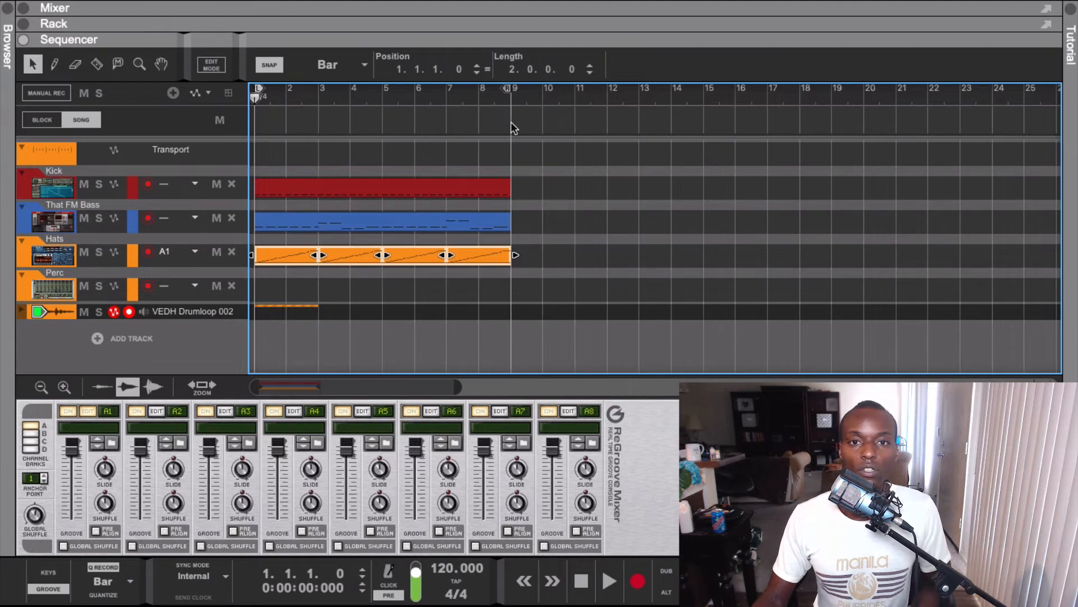
Play the song to hear the hats, and replay it while raising channel A1's Shuffle to 60%
key(space)
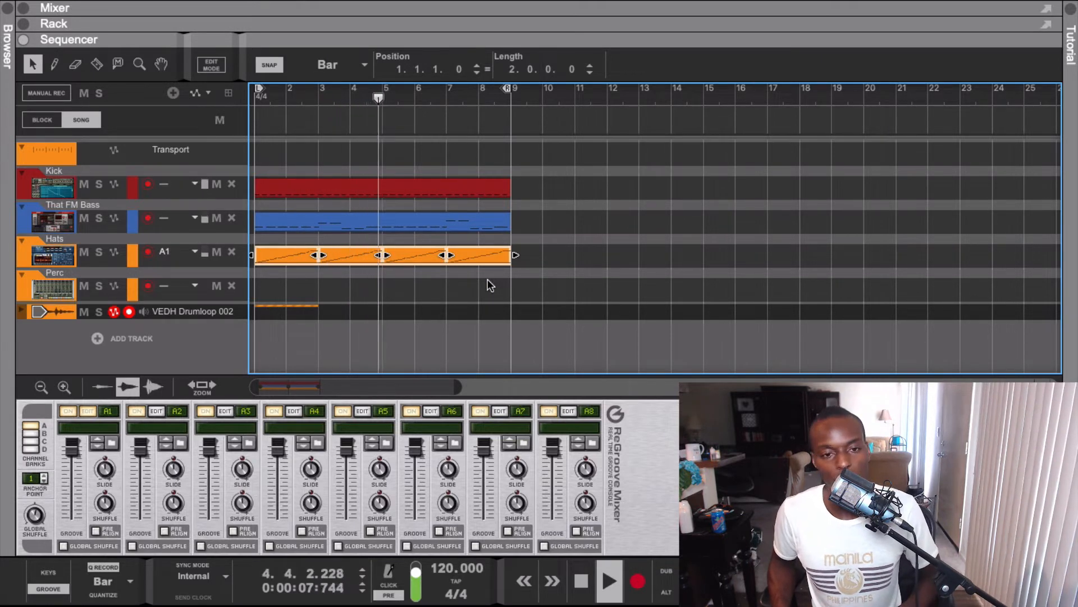
key(space)
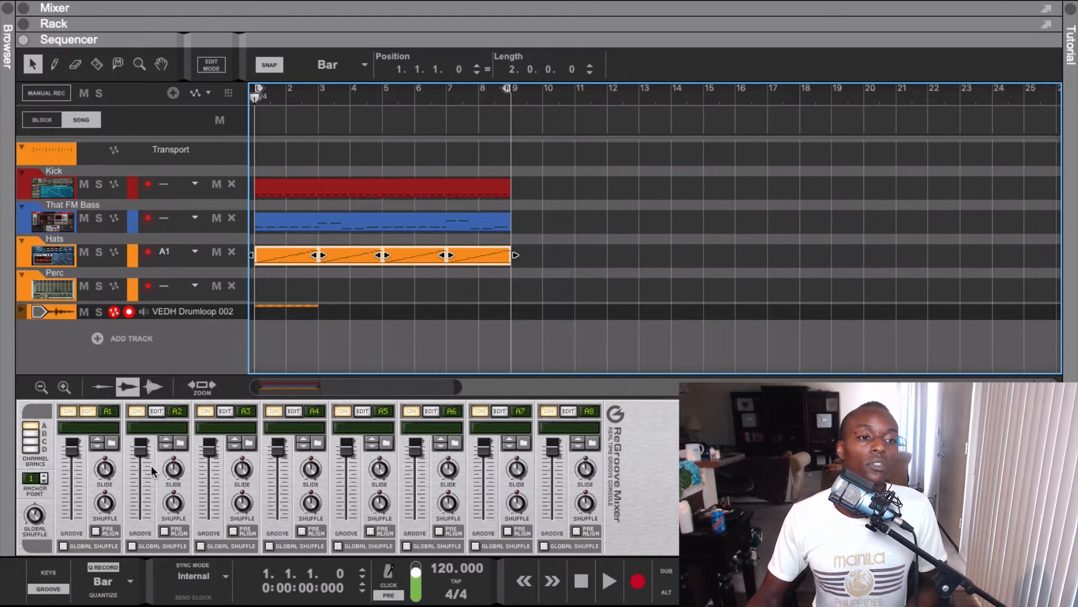
key(space)
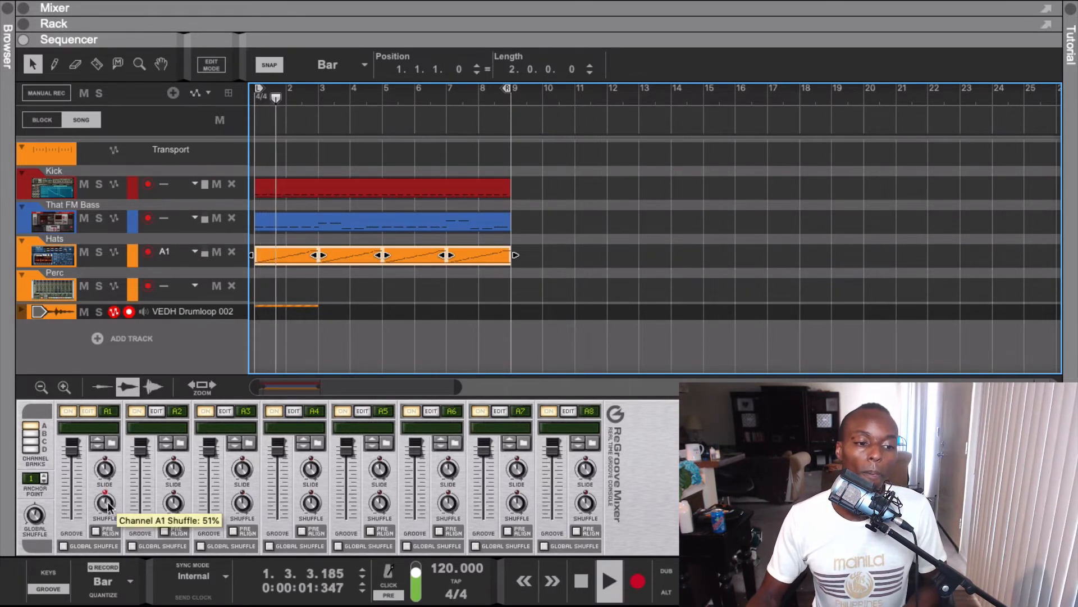
drag(109, 501, 110, 500)
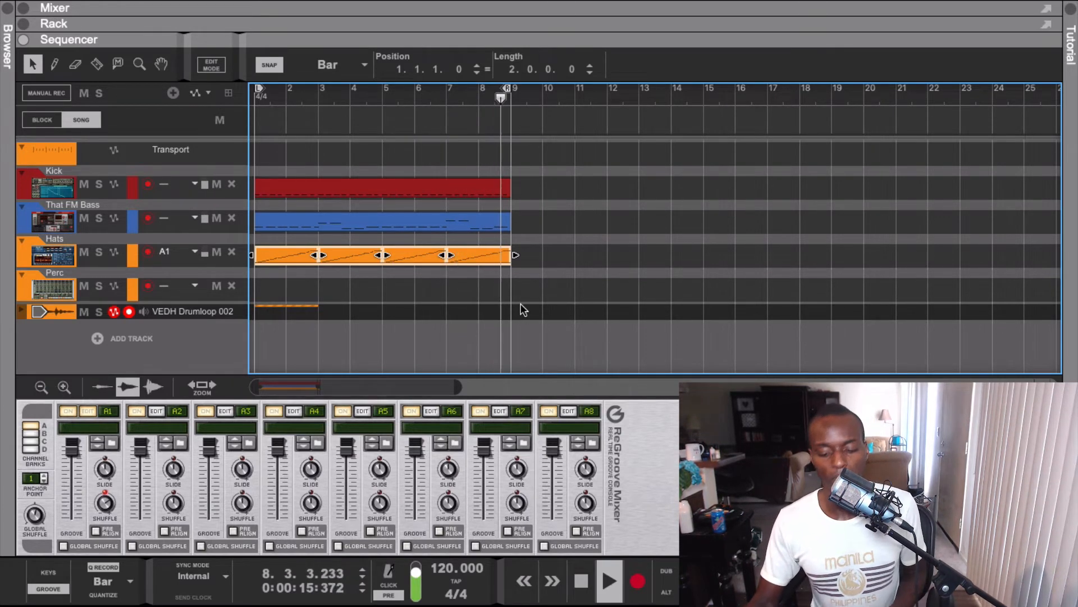
key(space)
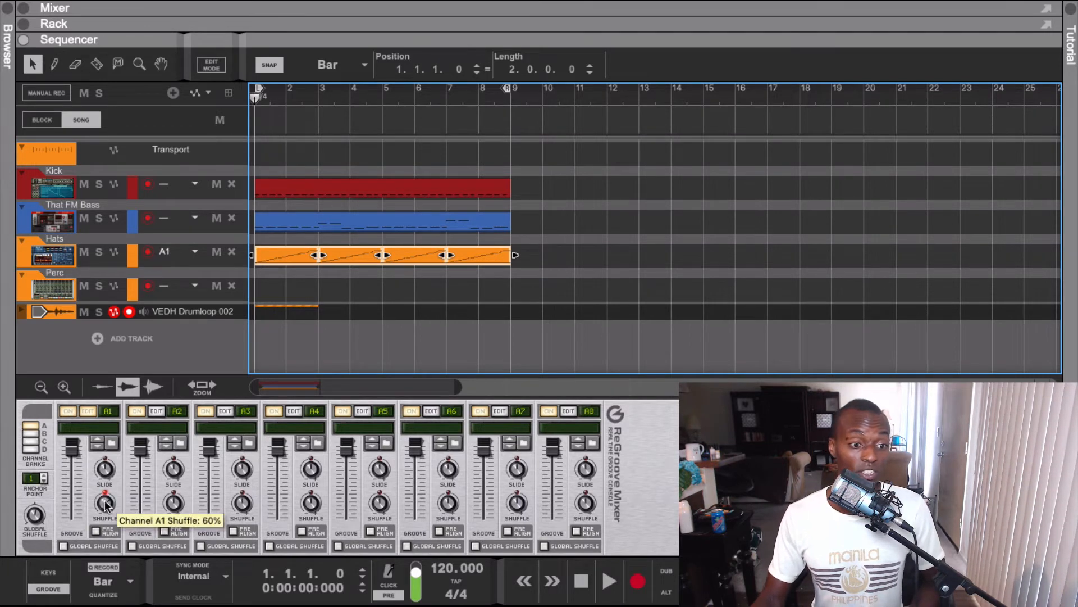
Browse groove patches for channel A1 and open the ReGroove Patches folder within Factory Sounds
right_click(91, 428)
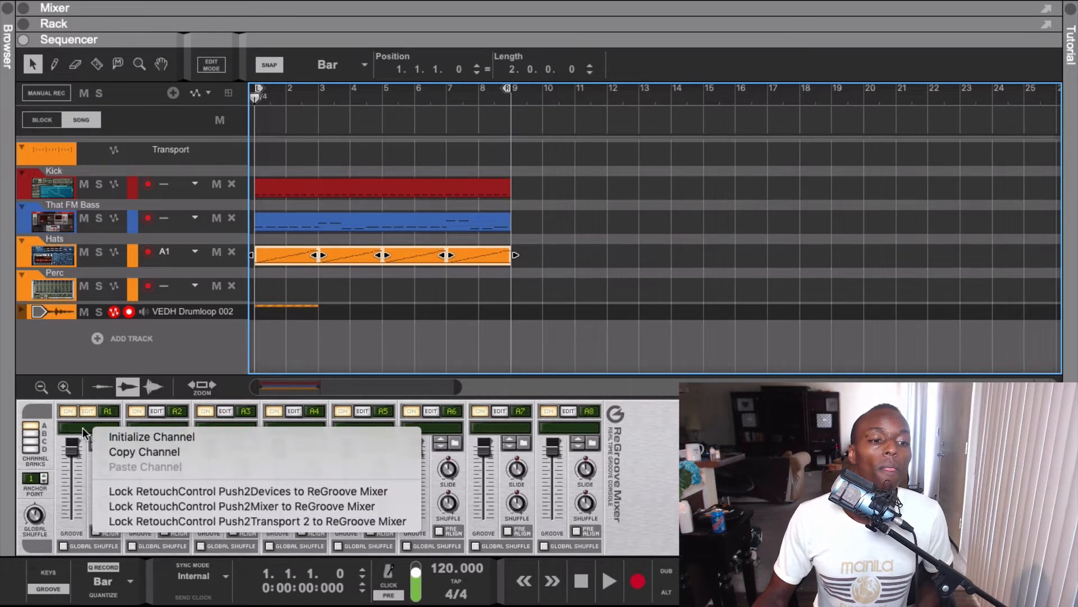
click(83, 427)
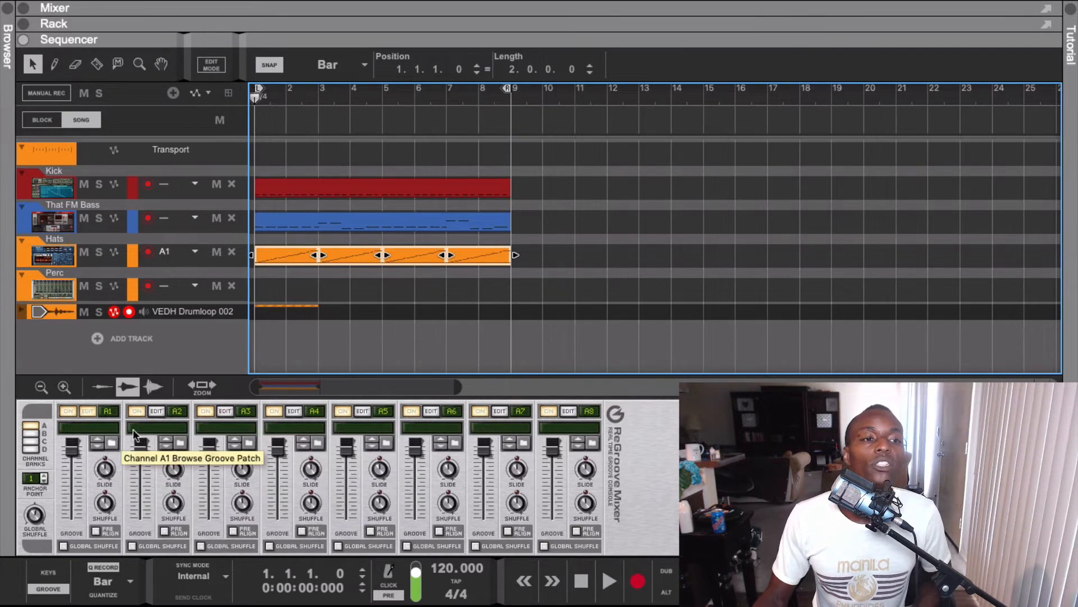
click(110, 444)
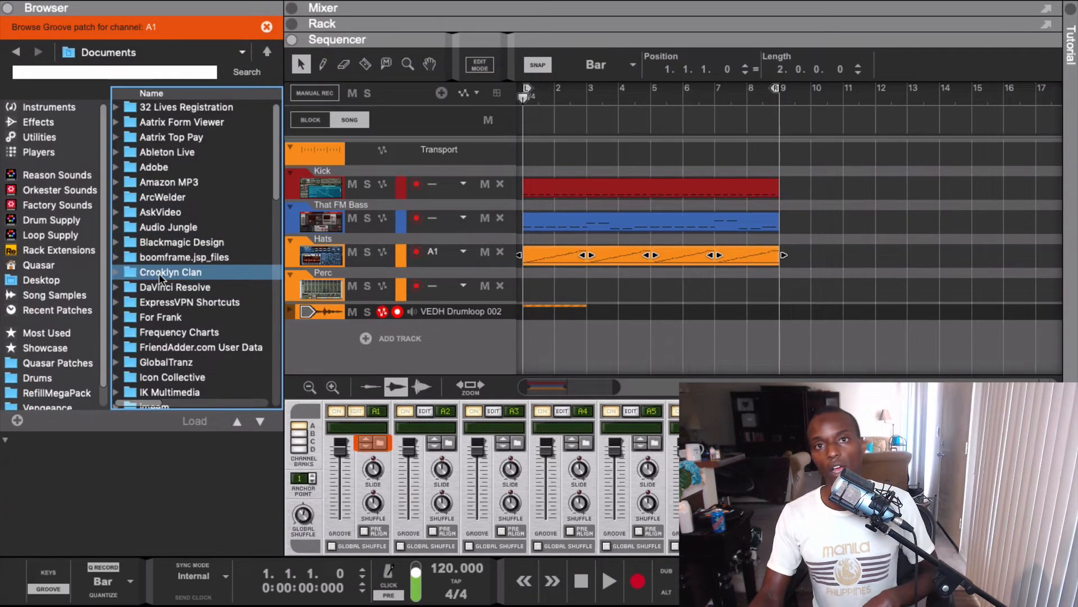
click(158, 260)
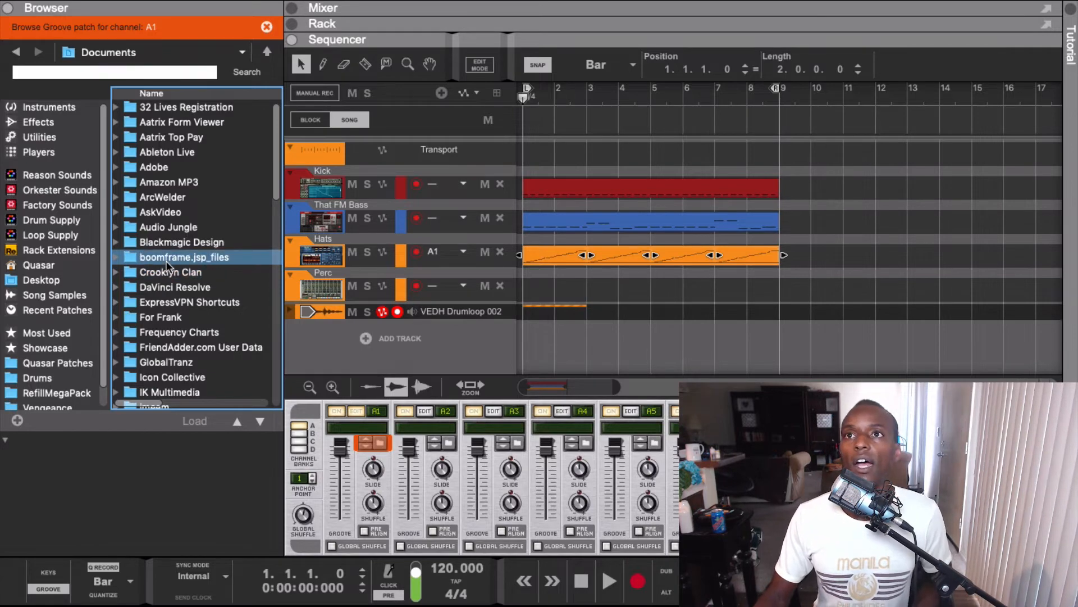
scroll(181, 208, down, 5)
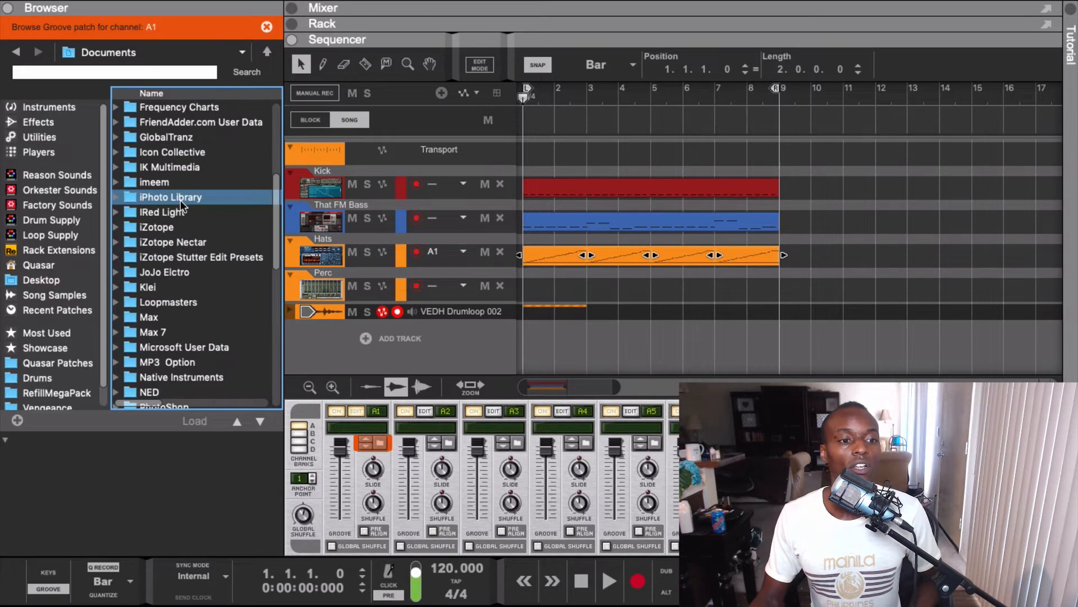
scroll(189, 228, down, 10)
scroll(190, 227, up, 2)
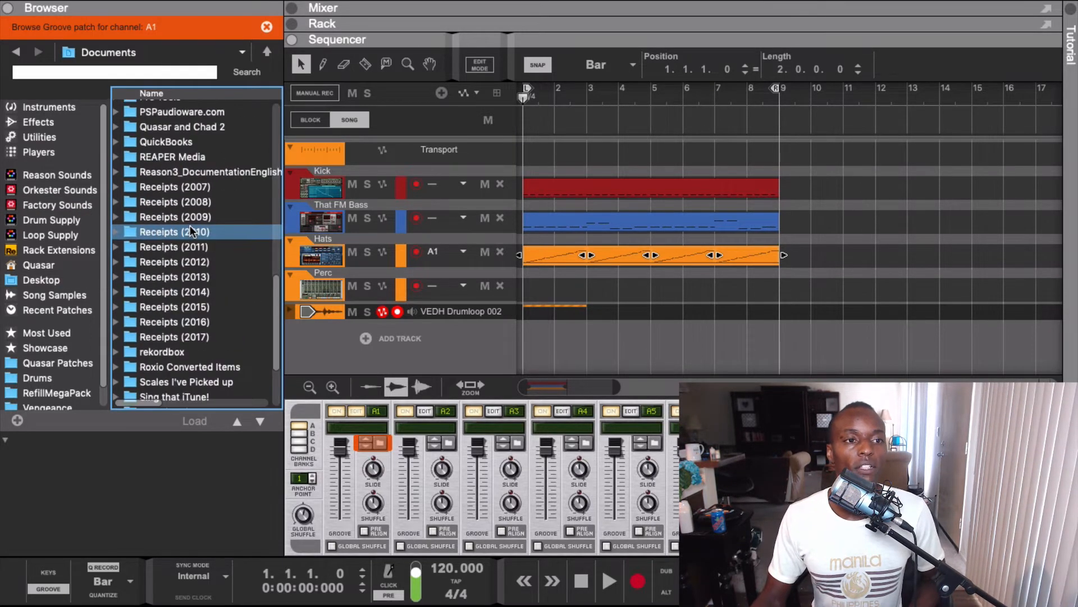
scroll(190, 227, up, 8)
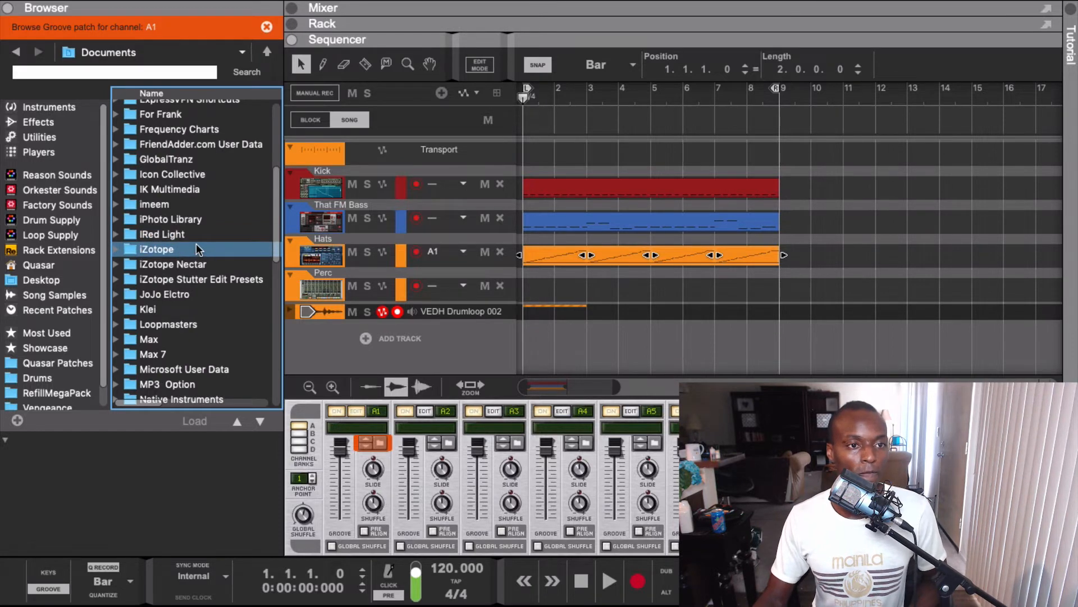
click(57, 205)
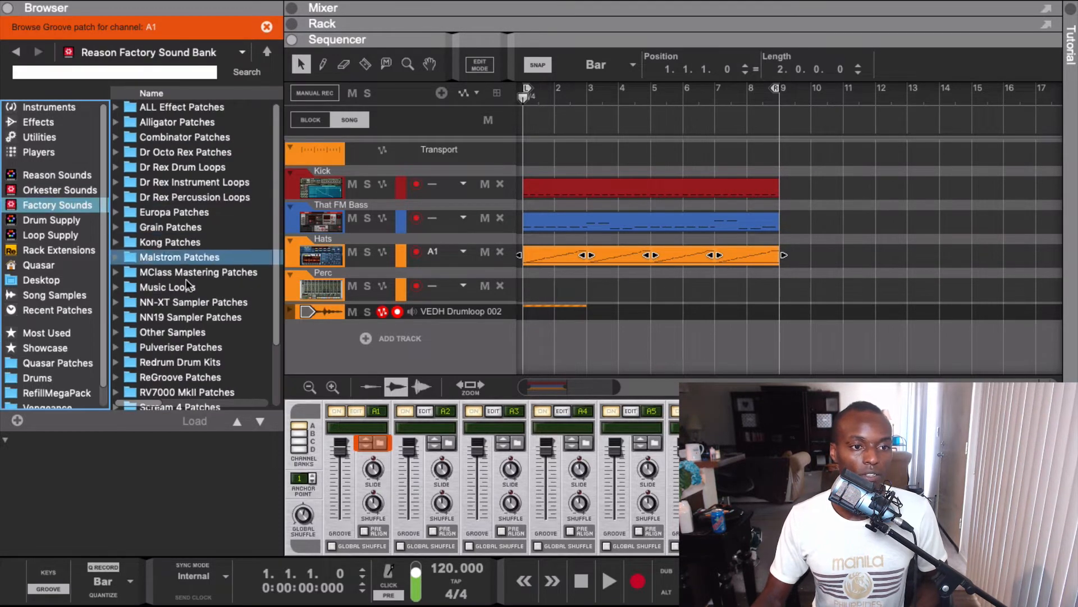
double_click(193, 378)
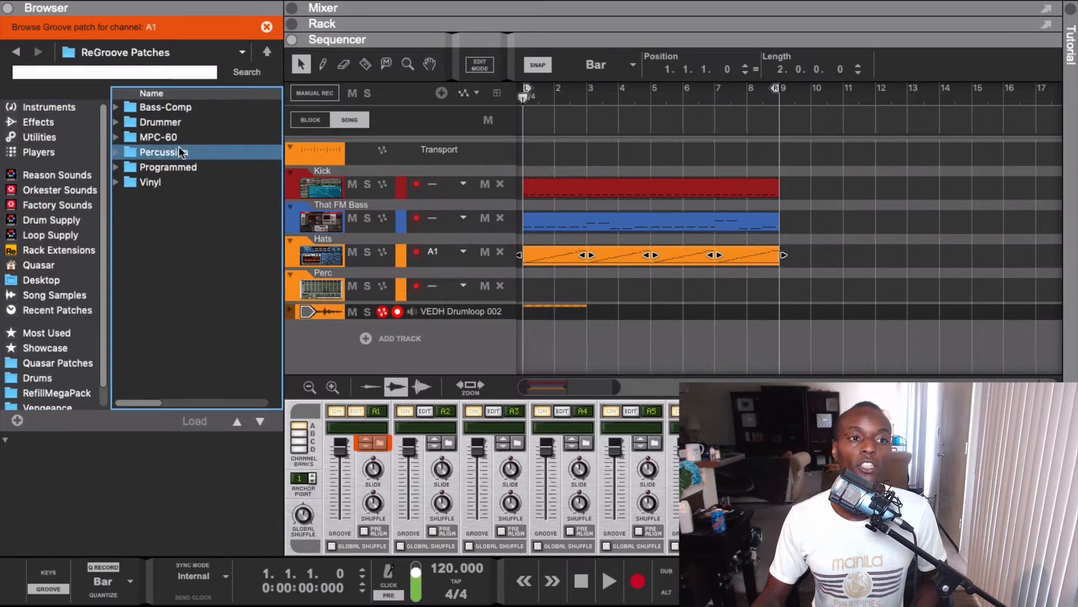
Look through the contents of the MPC-60 and Drummer groove patch folders
click(132, 133)
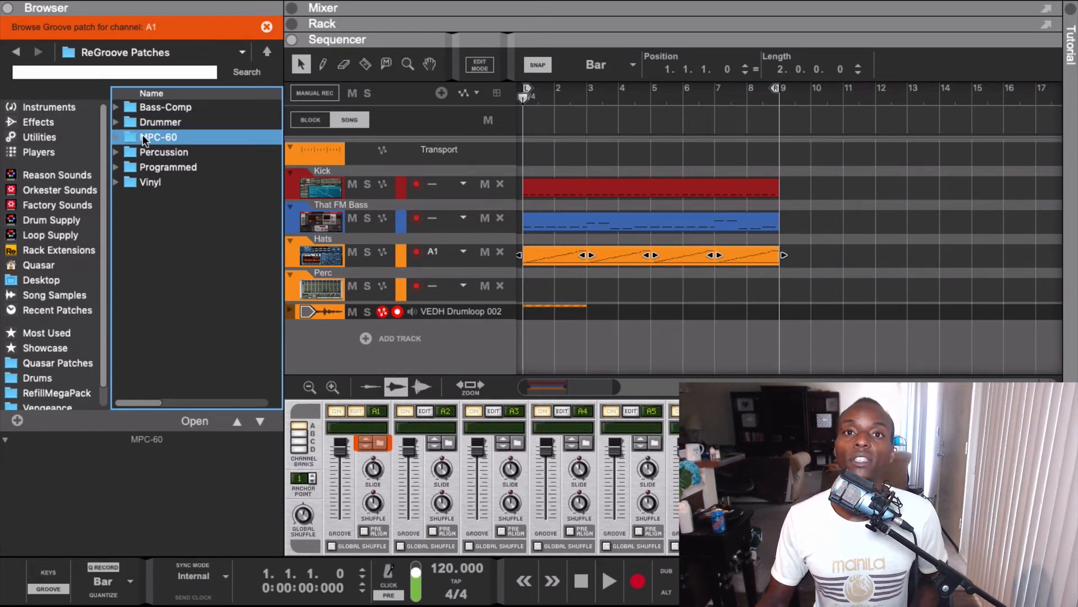
click(115, 138)
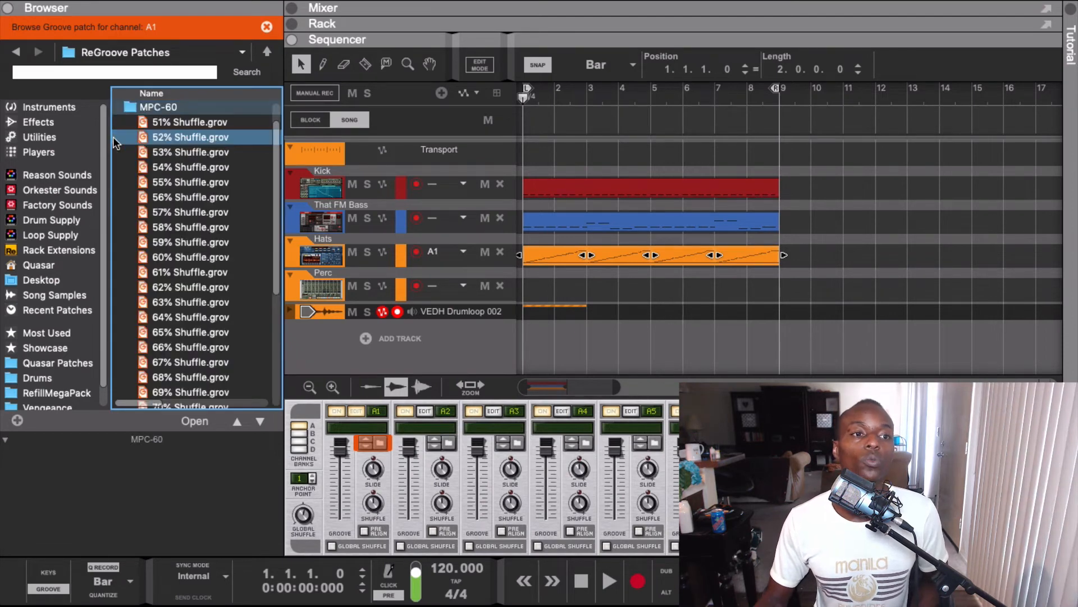
click(115, 108)
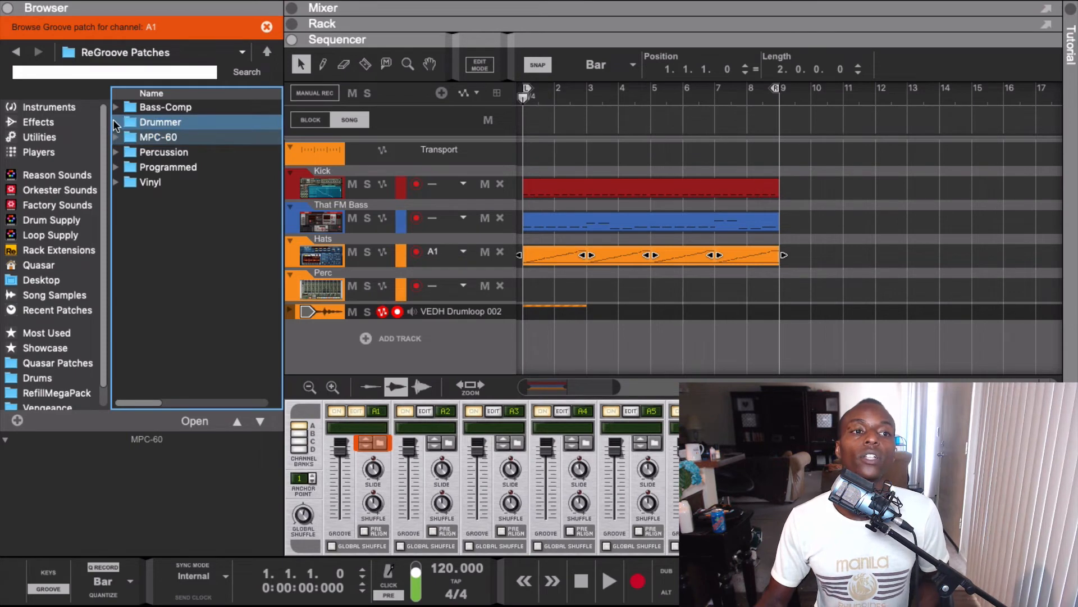
click(114, 121)
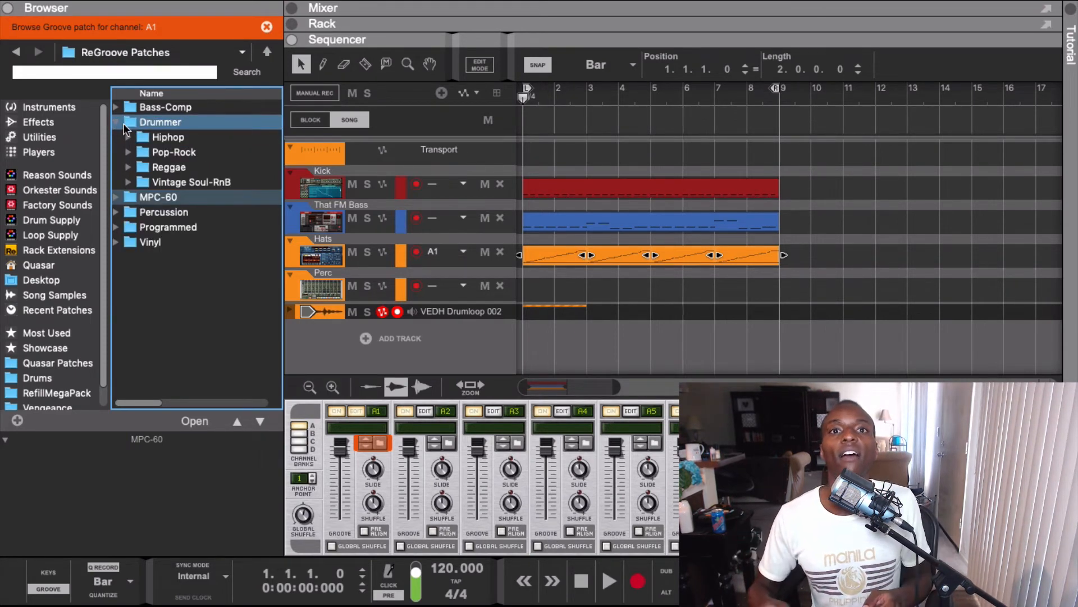
click(115, 120)
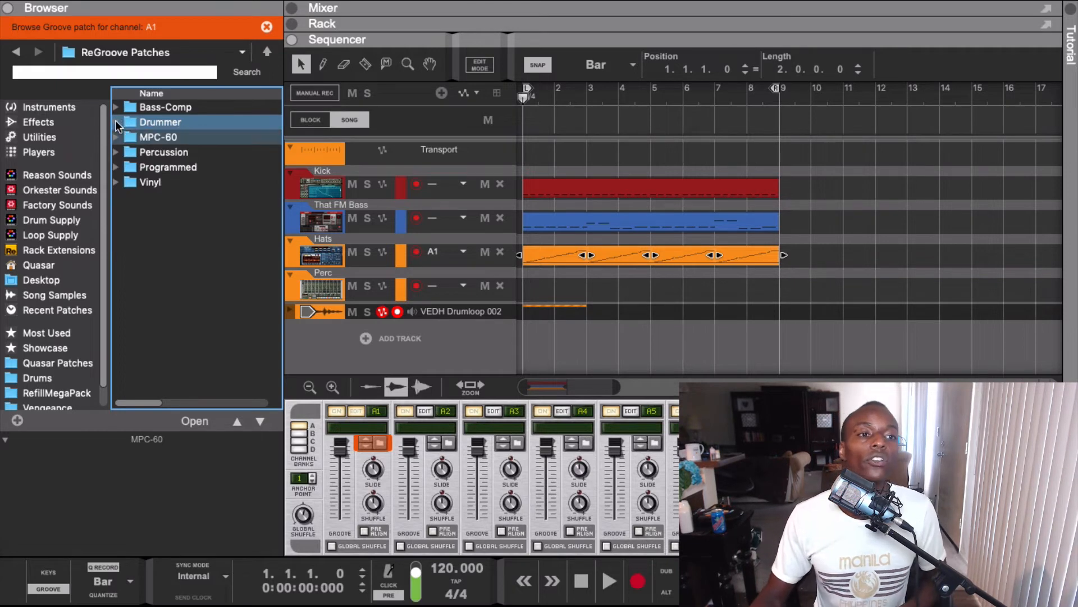
click(115, 120)
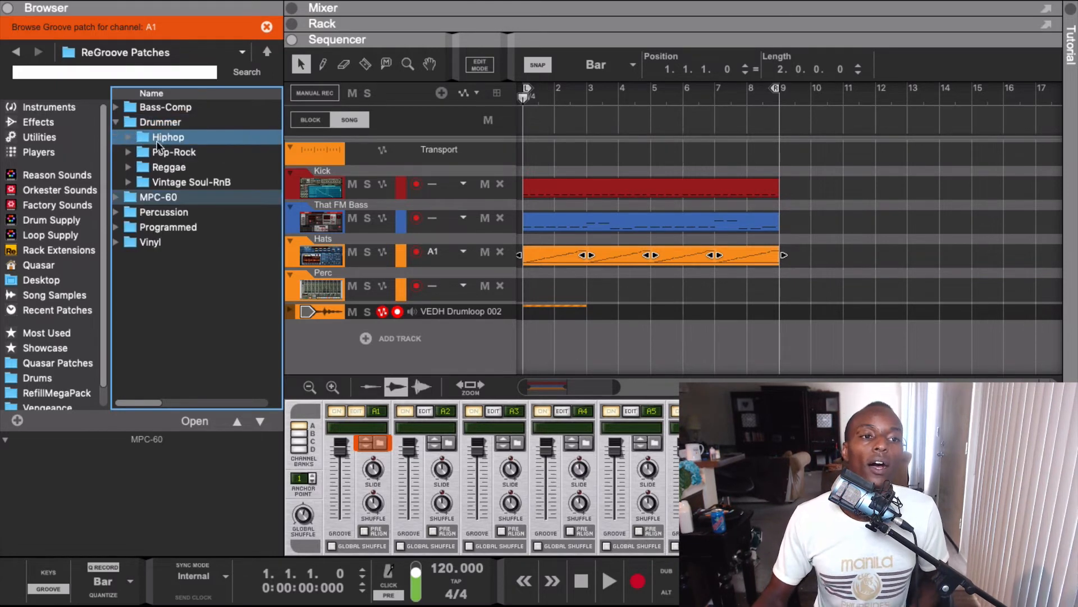
click(116, 122)
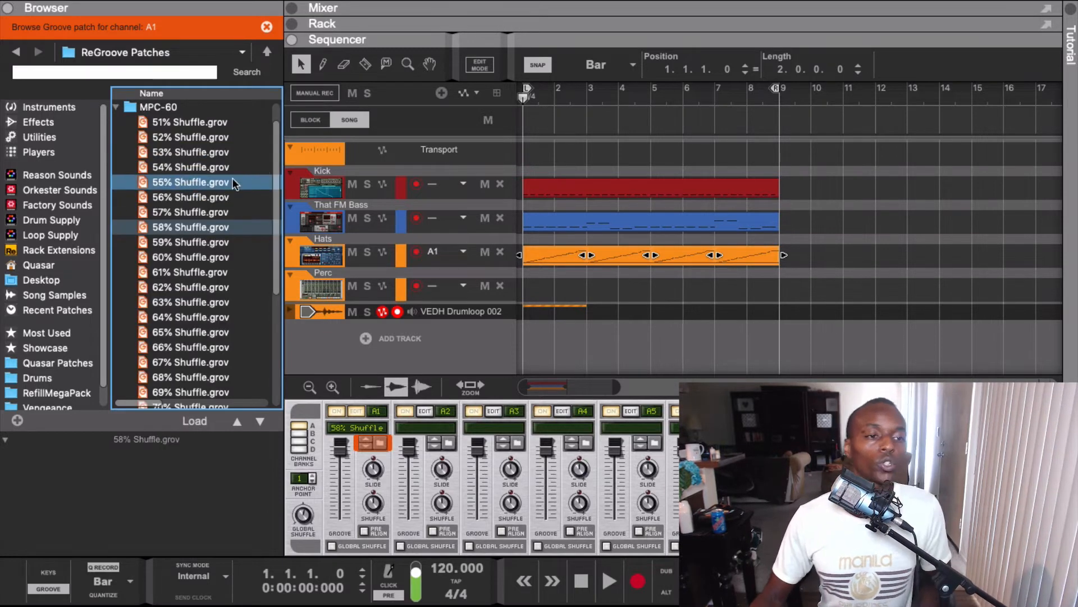
Load the MPC-60 58% Shuffle groove into channel A1 and play the song briefly
click(203, 229)
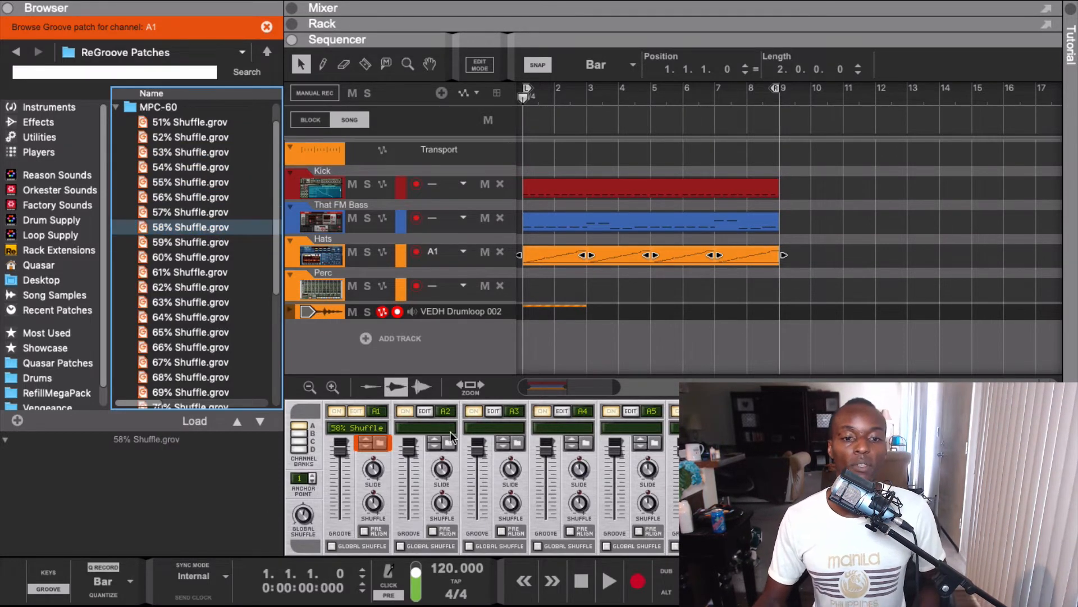
key(space)
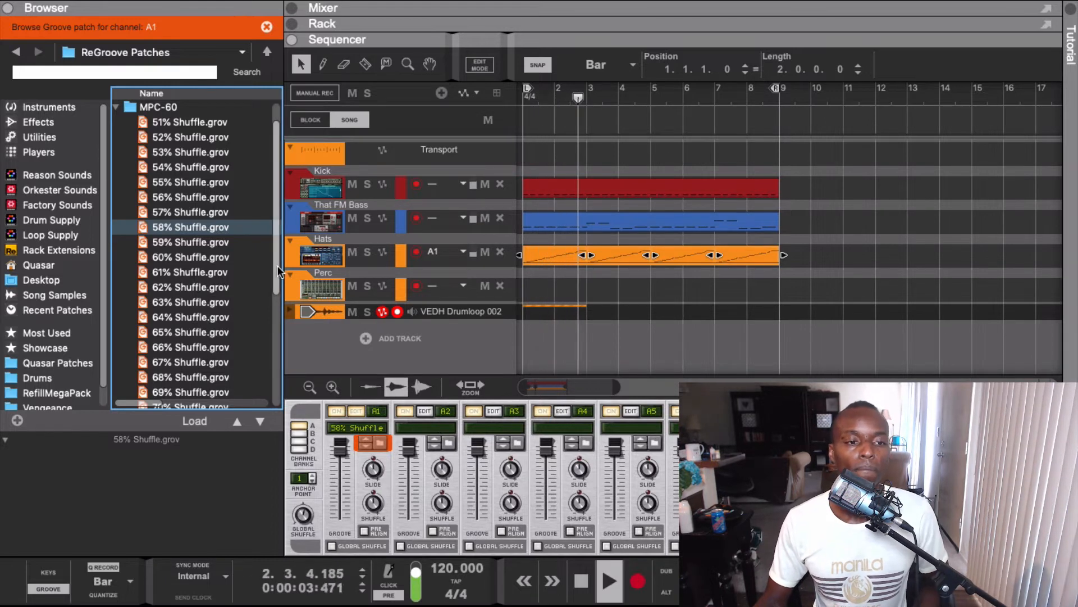
key(space)
Load the MPC-60 63% Shuffle groove into channel A1, play the song to hear it, and close the browser
click(155, 301)
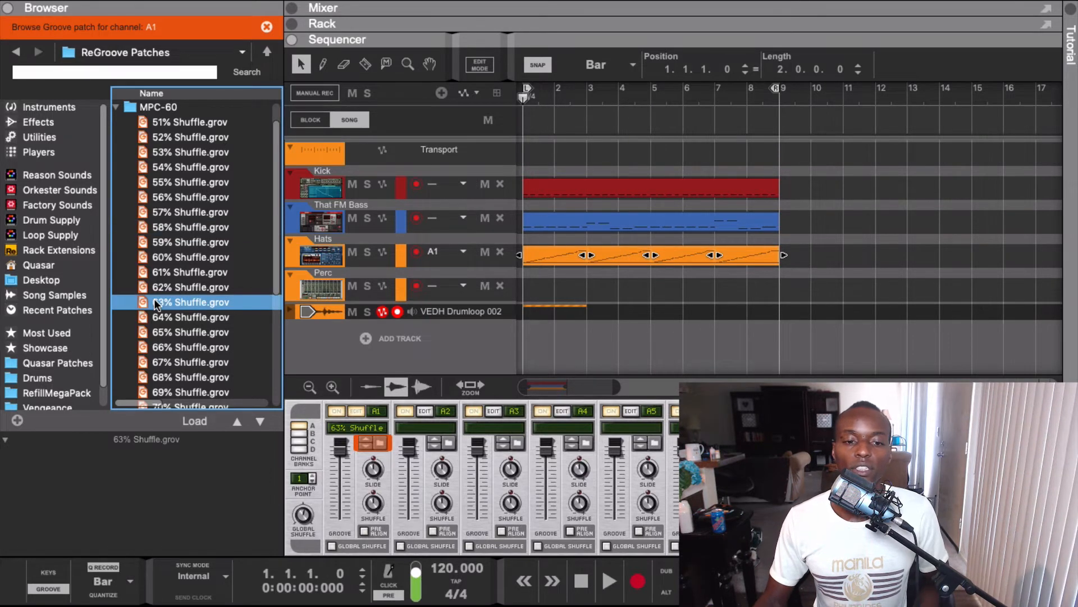
key(space)
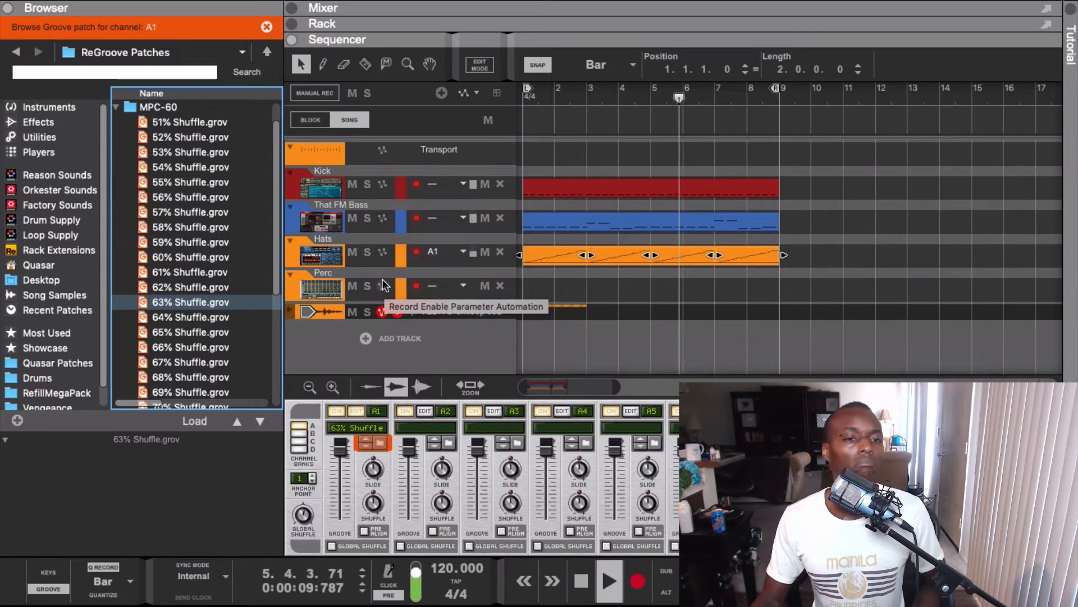
key(space)
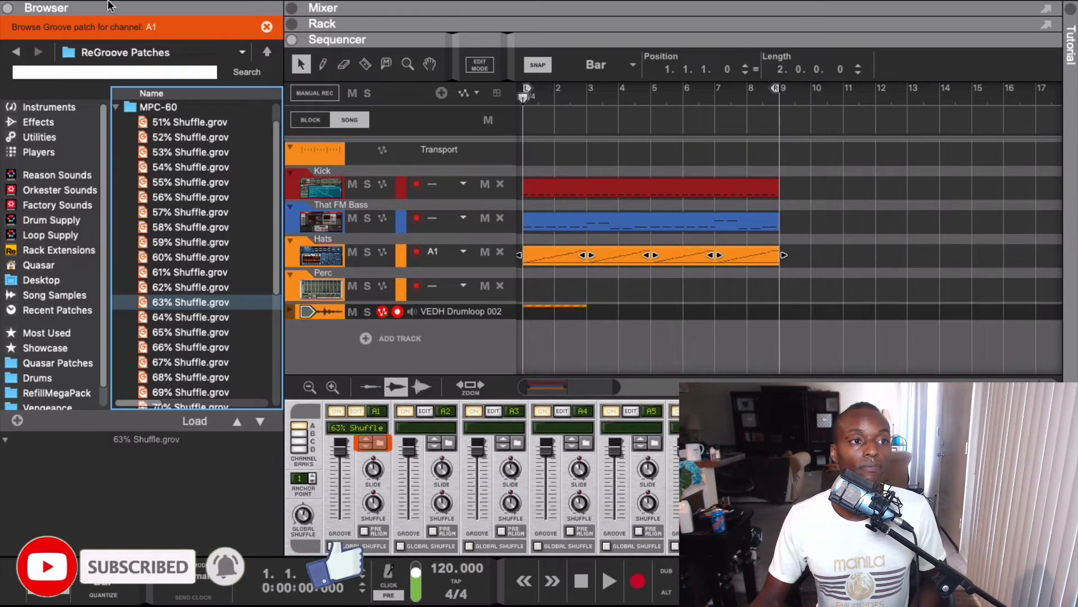
click(9, 9)
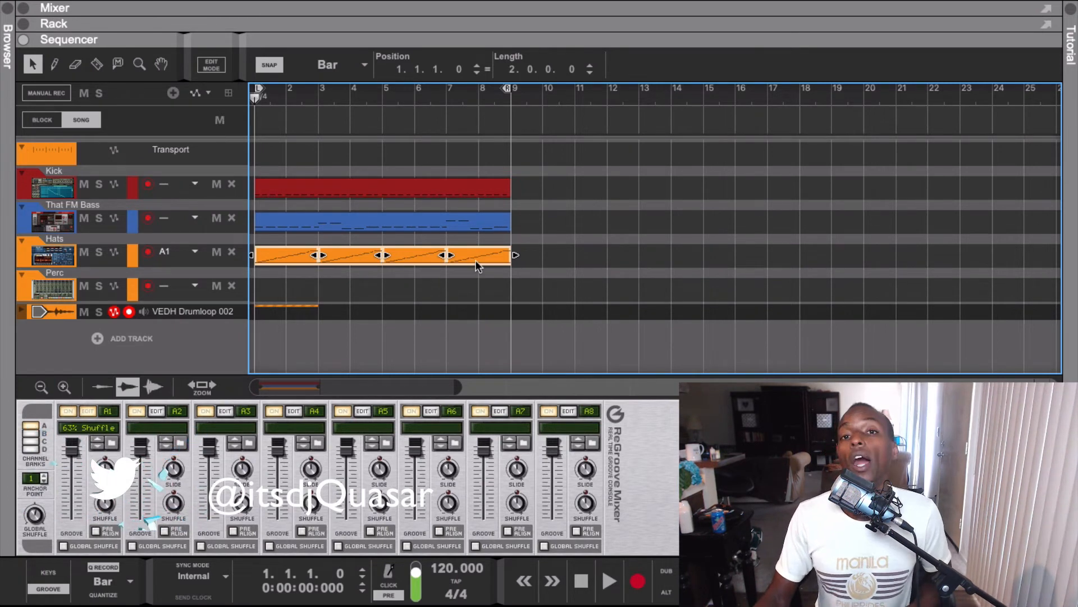
Select the bass clip on the That FM Bass track and add the label BassGrrove to it
click(396, 222)
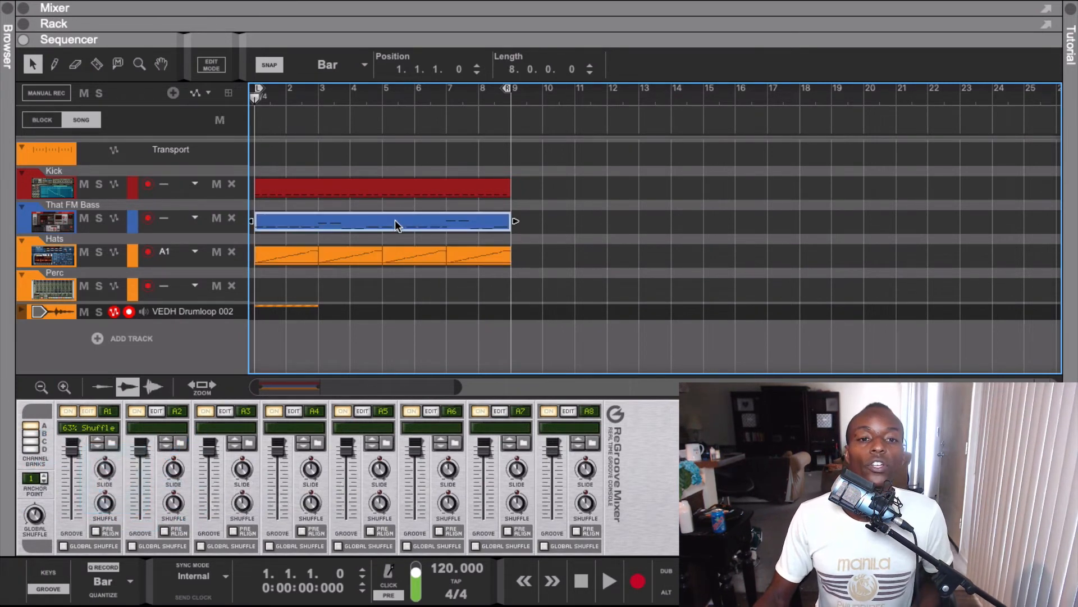
right_click(392, 223)
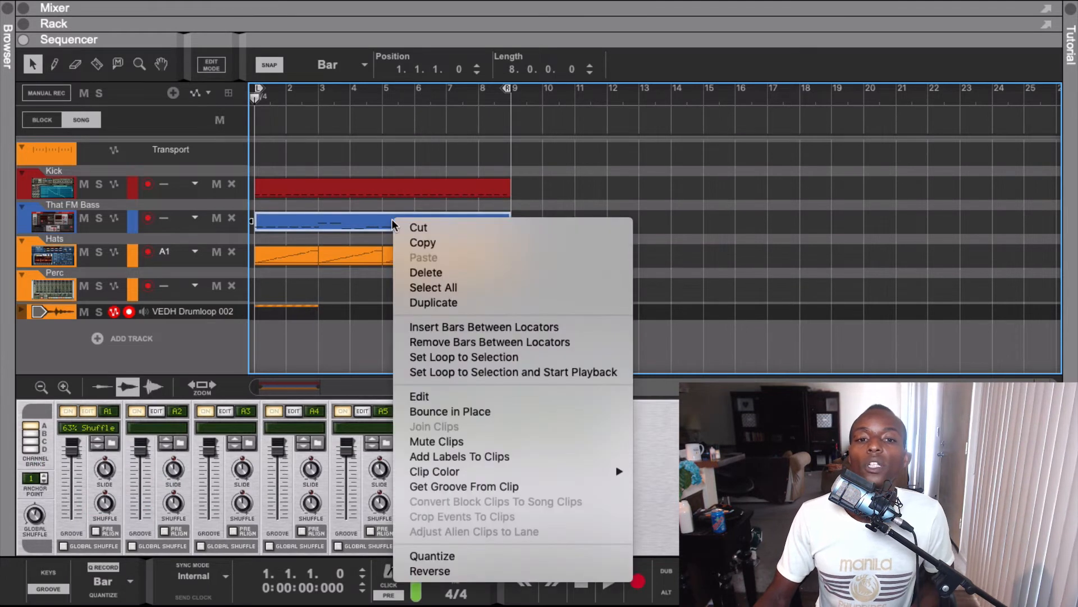
click(566, 487)
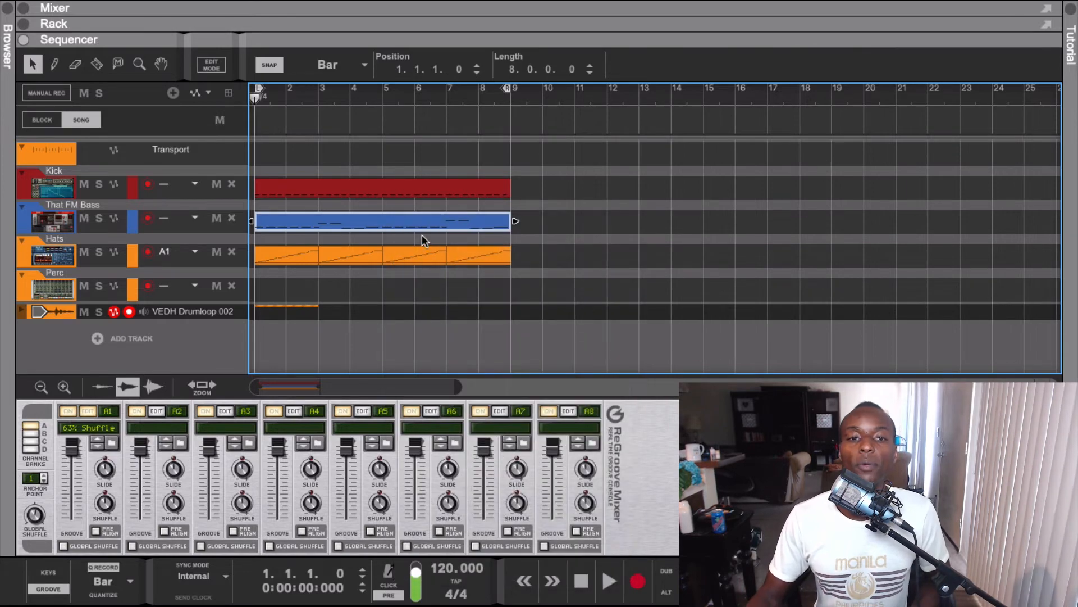
right_click(421, 219)
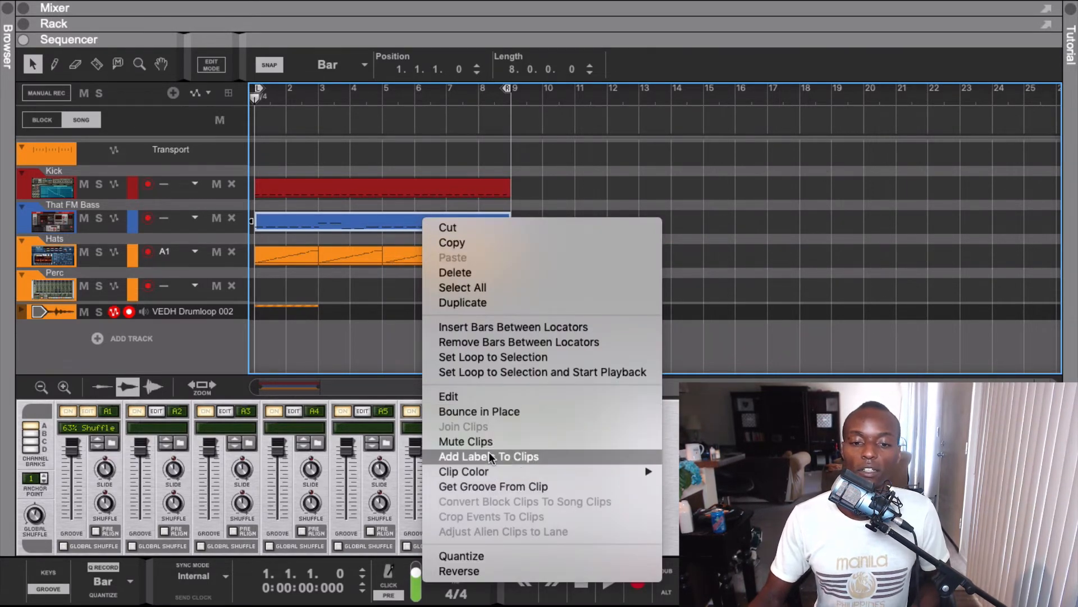
click(488, 456)
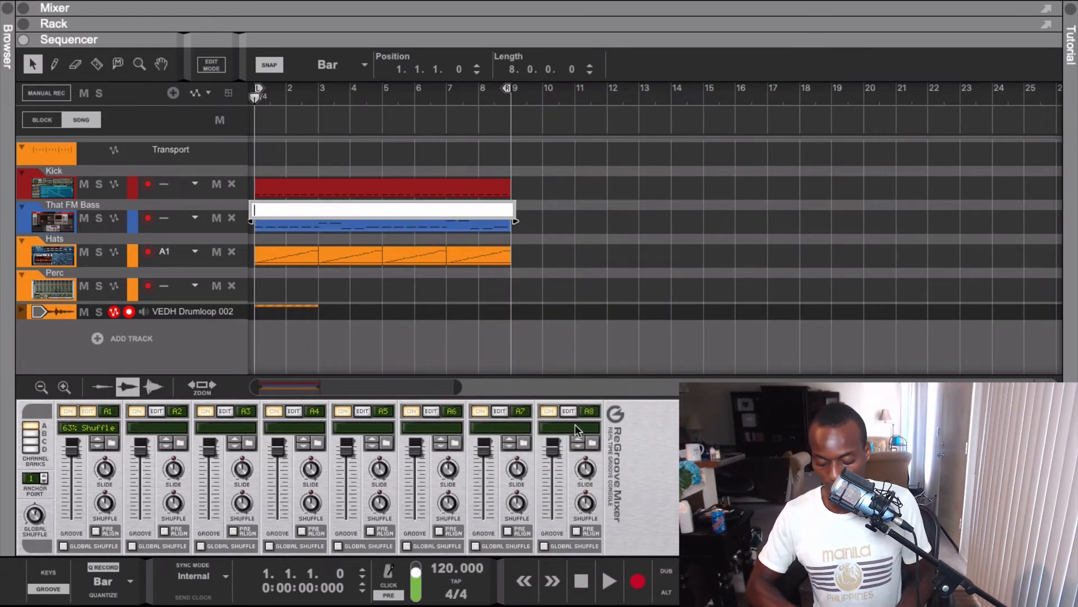
text(BassGroove)
key(Return)
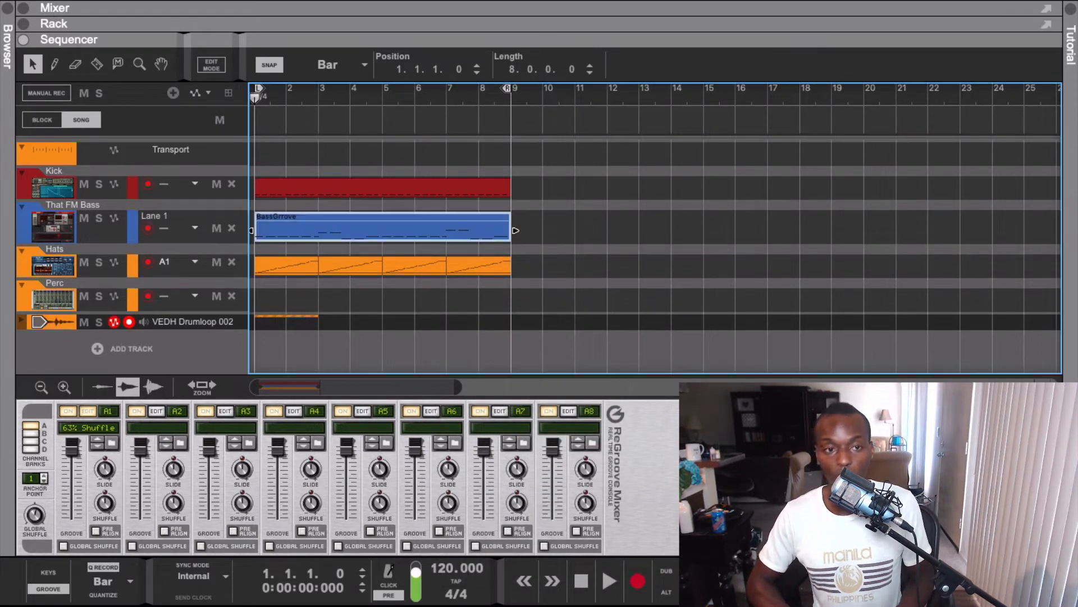
Extract the groove from the labelled bass clip into ReGroove channel A1 and review the clip's groove extraction command again
right_click(440, 230)
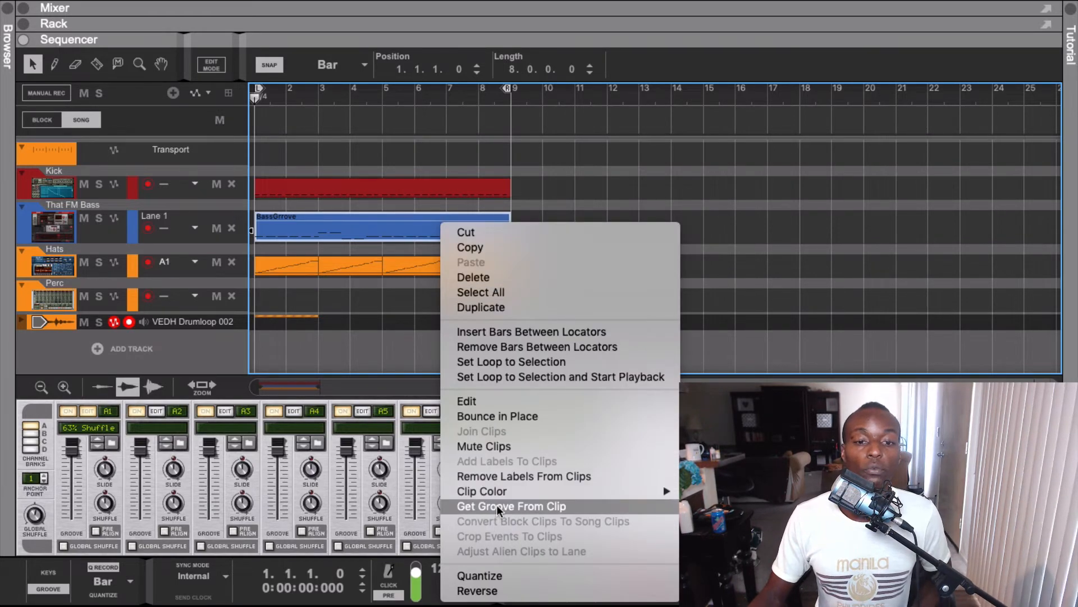
click(497, 504)
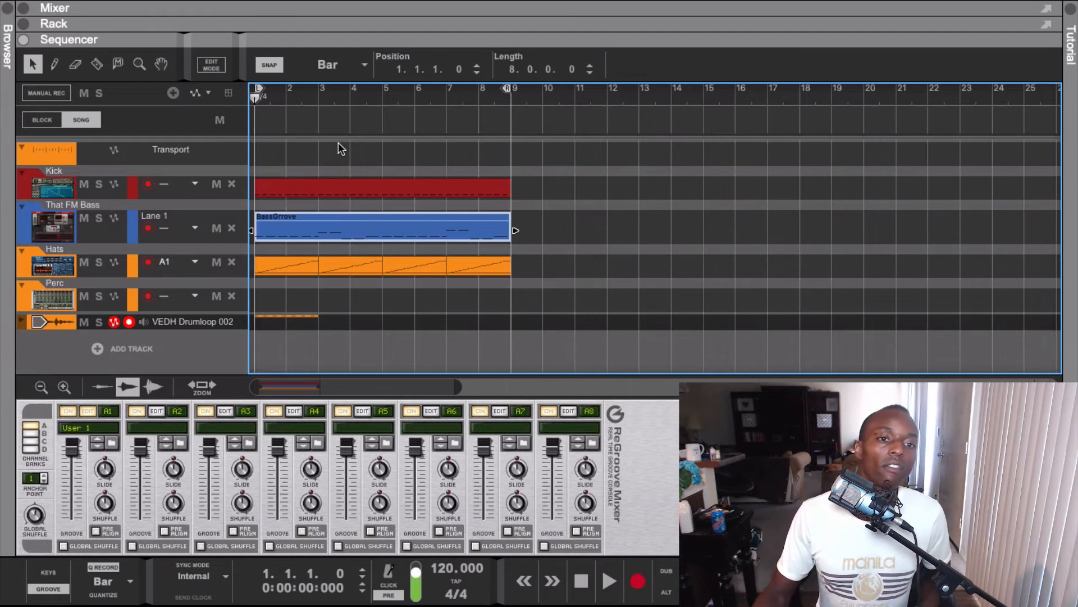
right_click(393, 227)
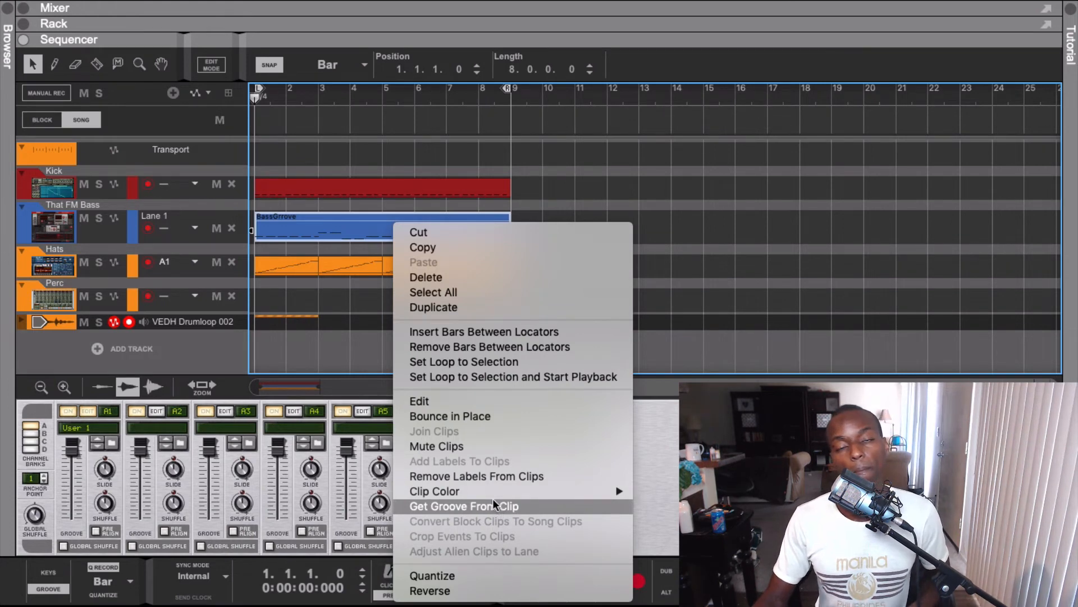
mouse_move(491, 493)
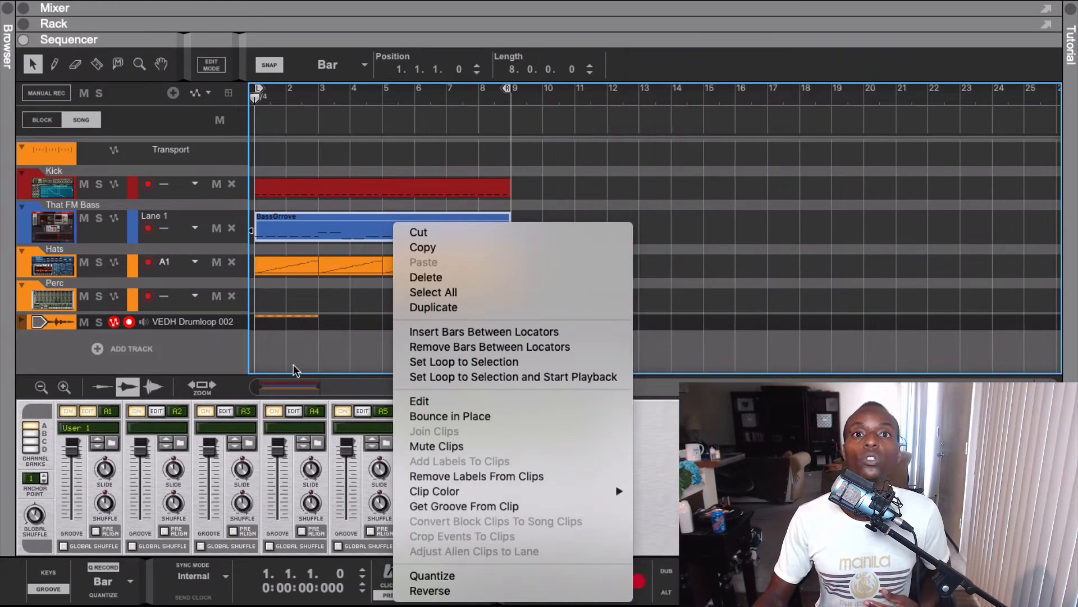
click(309, 295)
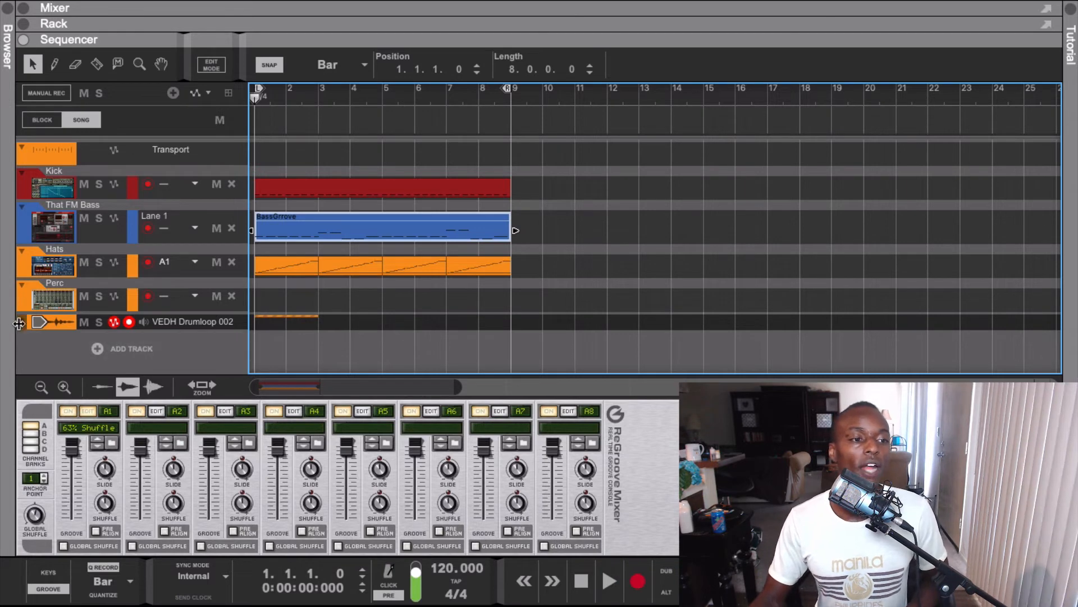
Expand the VEDH Drumloop 002 track and unmute its audio clip
click(48, 336)
click(23, 325)
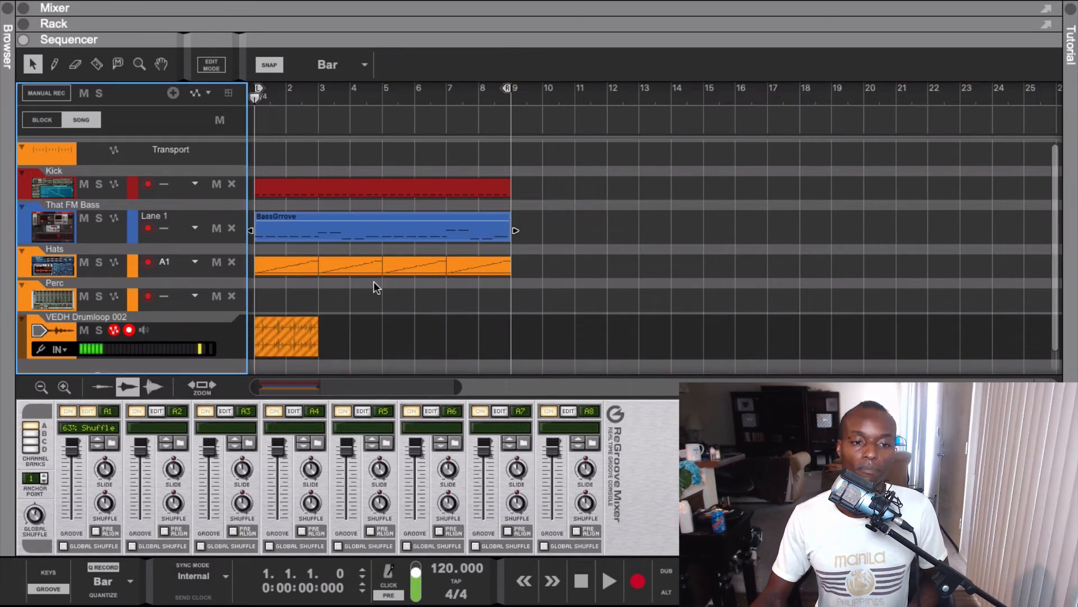
click(297, 324)
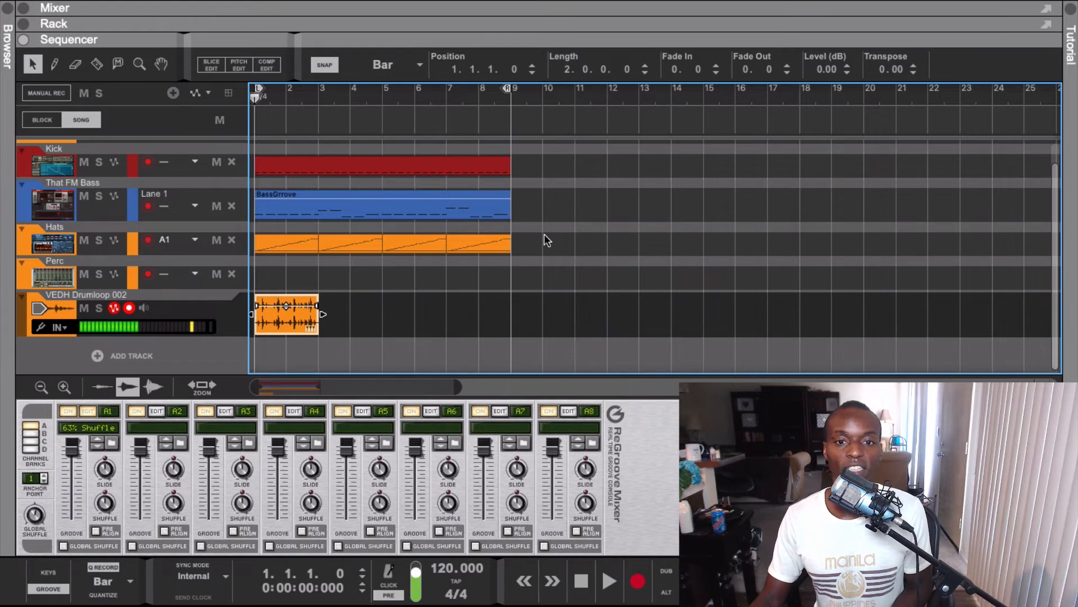
Mute all the clips on the Hats track and select the drum loop clip
drag(544, 234, 241, 247)
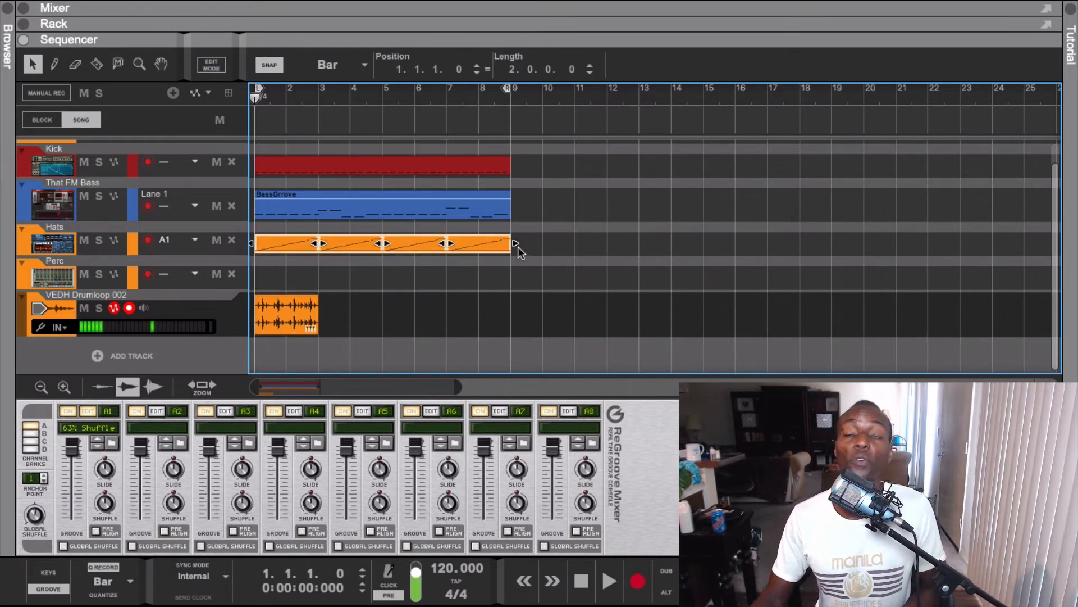
click(302, 326)
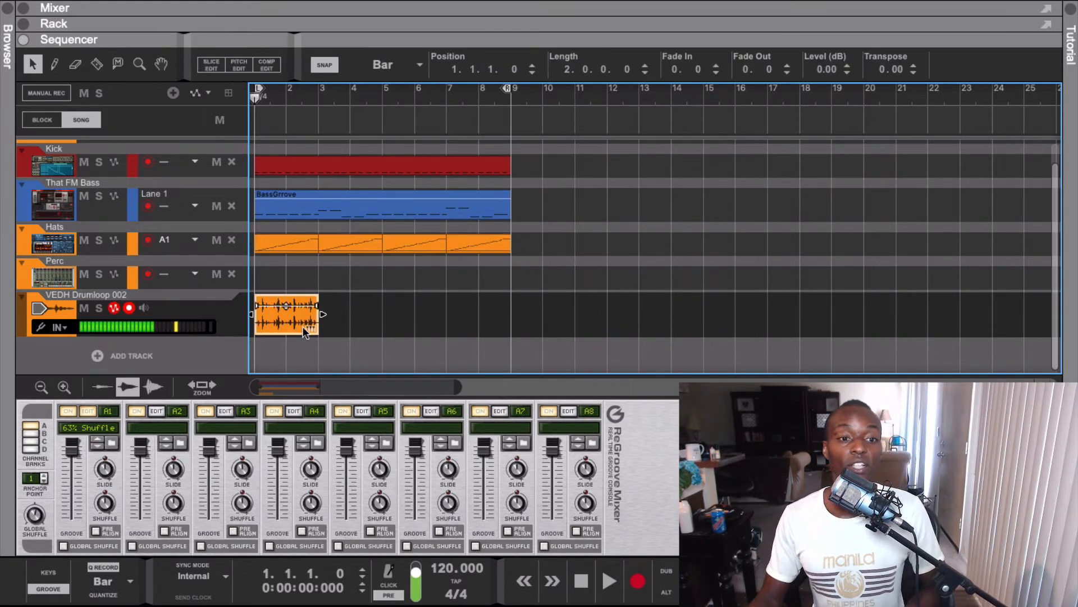
drag(527, 240, 235, 234)
click(299, 326)
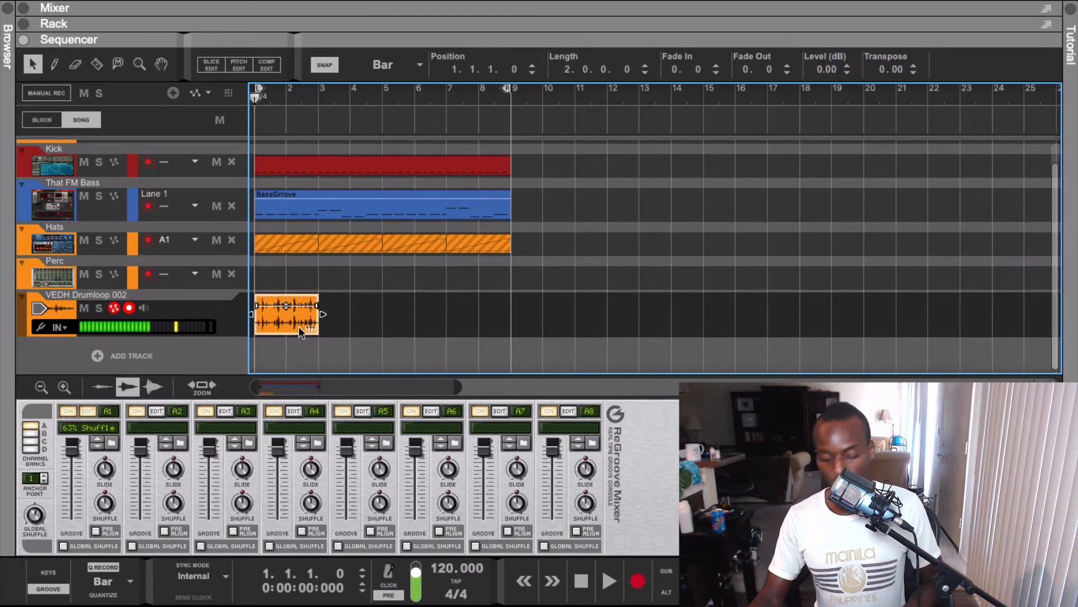
Set the loop to the two-bar drum loop clip and play it briefly with the kick and bass
key(p)
key(space)
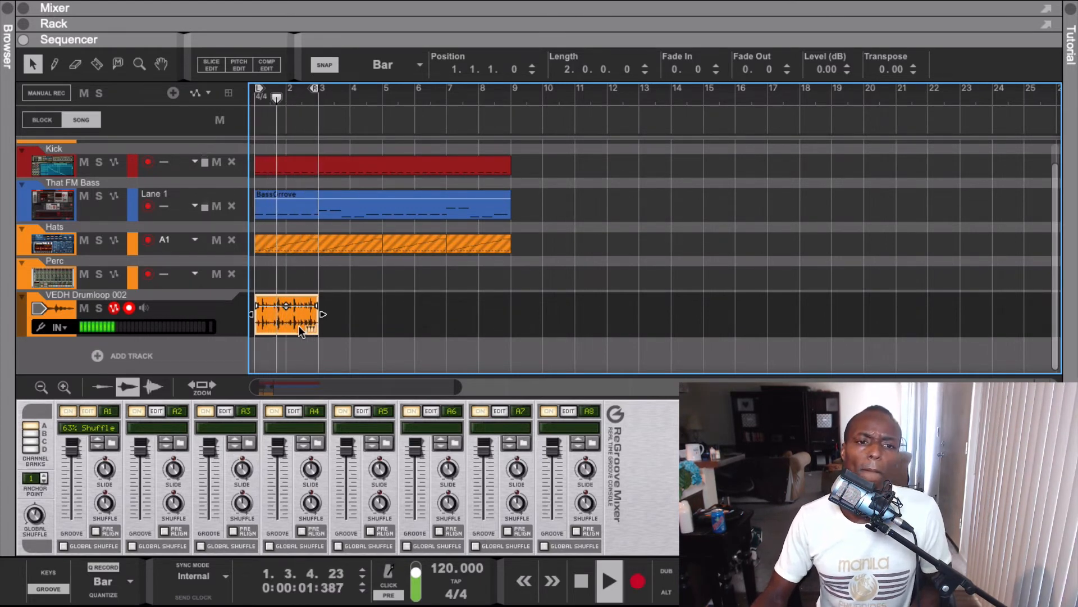
key(space)
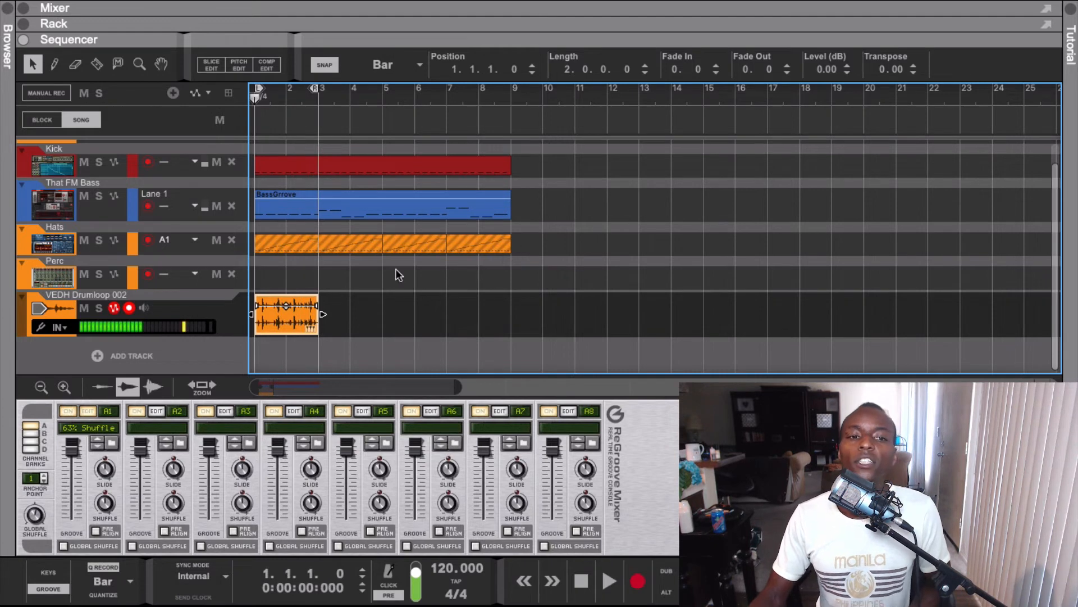
Unmute the Hats clips in place of the drum loop clip, muting the latter, and play the loop briefly
click(416, 241)
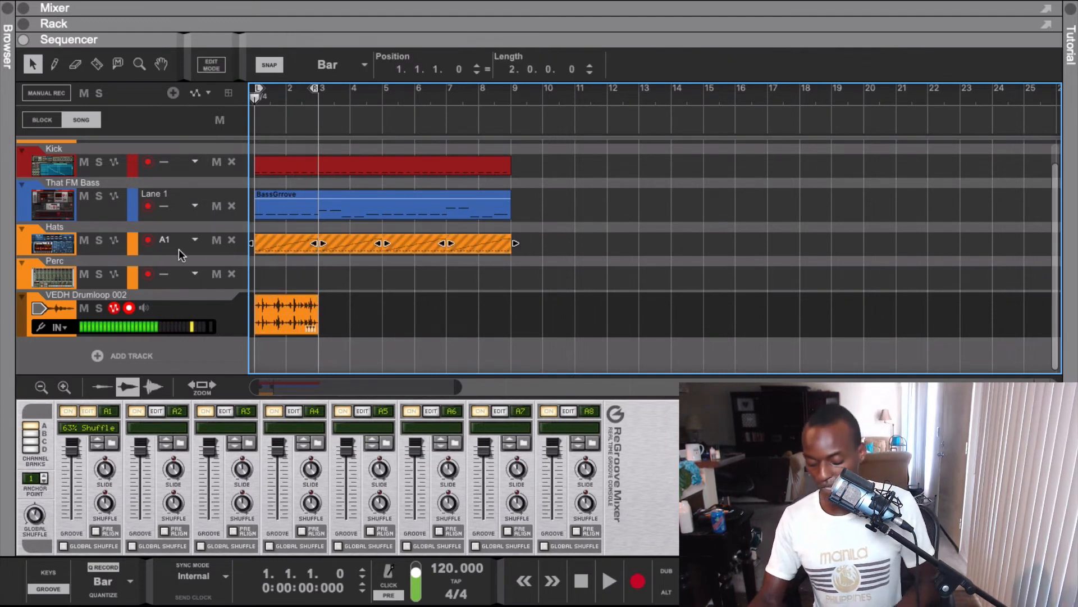
click(292, 314)
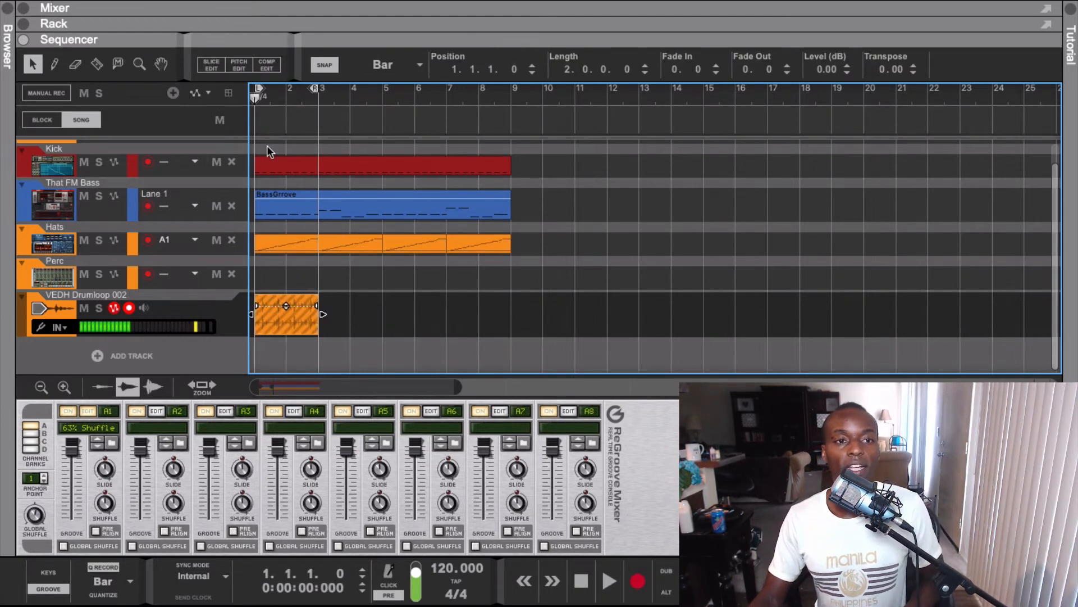
key(space)
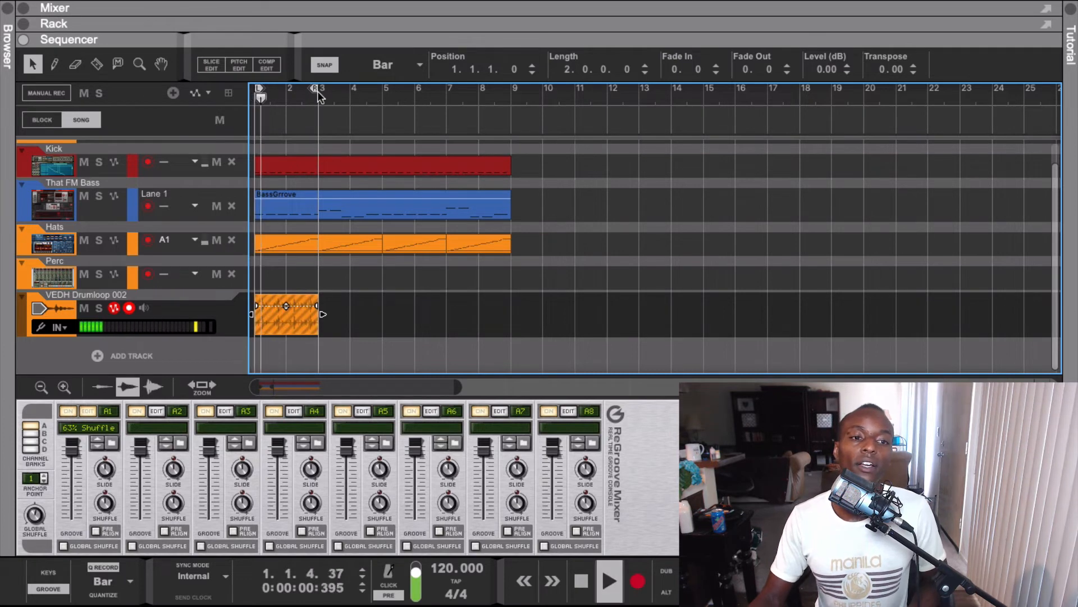
key(space)
Set the Hats lane's groove assignment to No Channel and play the loop to hear the hats without groove
click(178, 240)
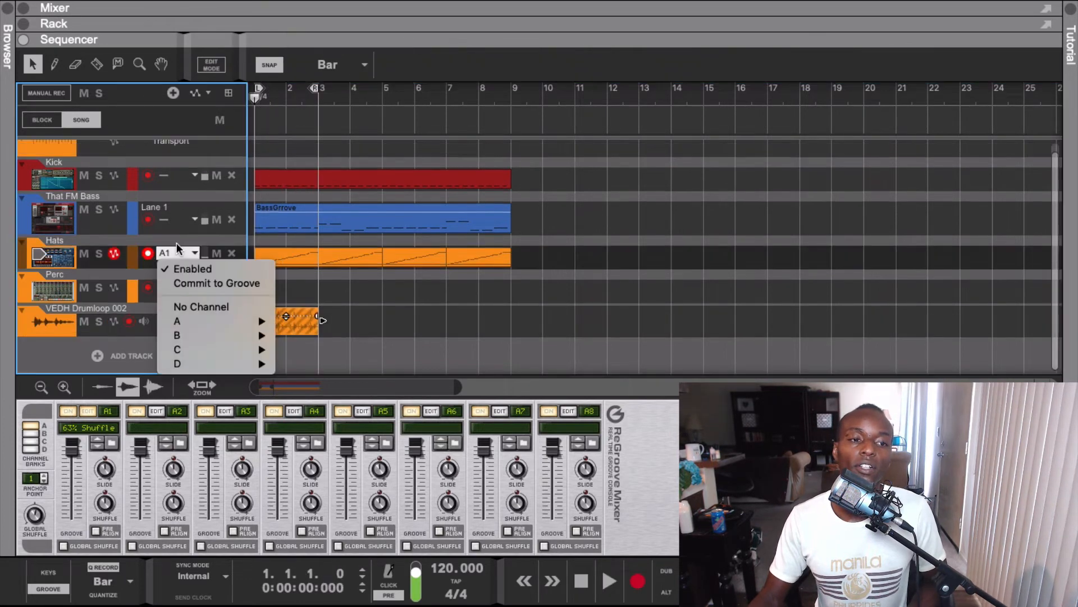
click(186, 306)
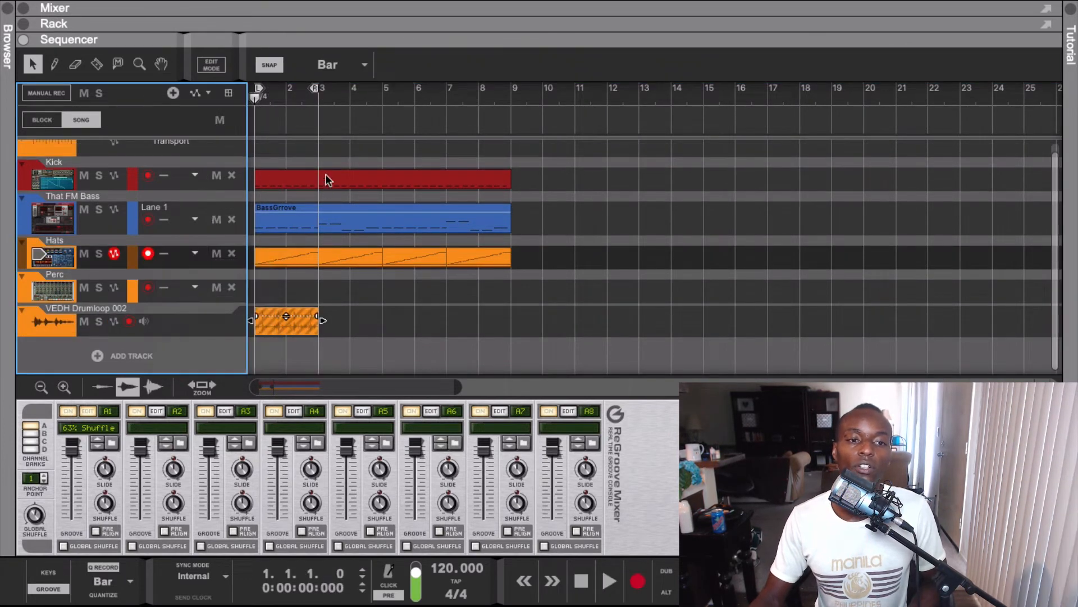
key(space)
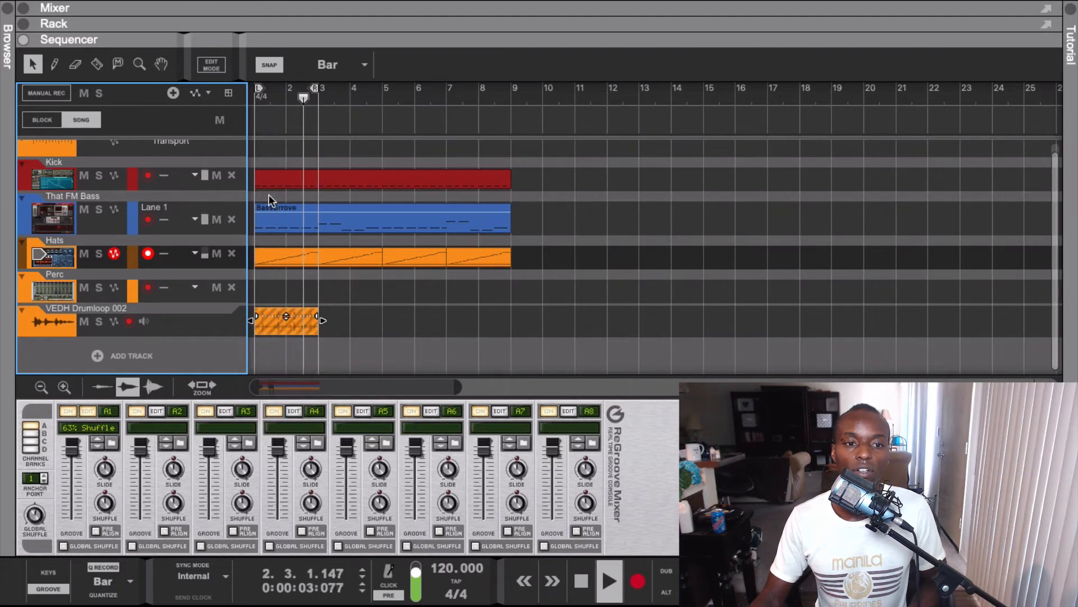
key(space)
Swap the mutes so the drum loop clip sounds instead of the first Hats clip, and play the loop
click(304, 247)
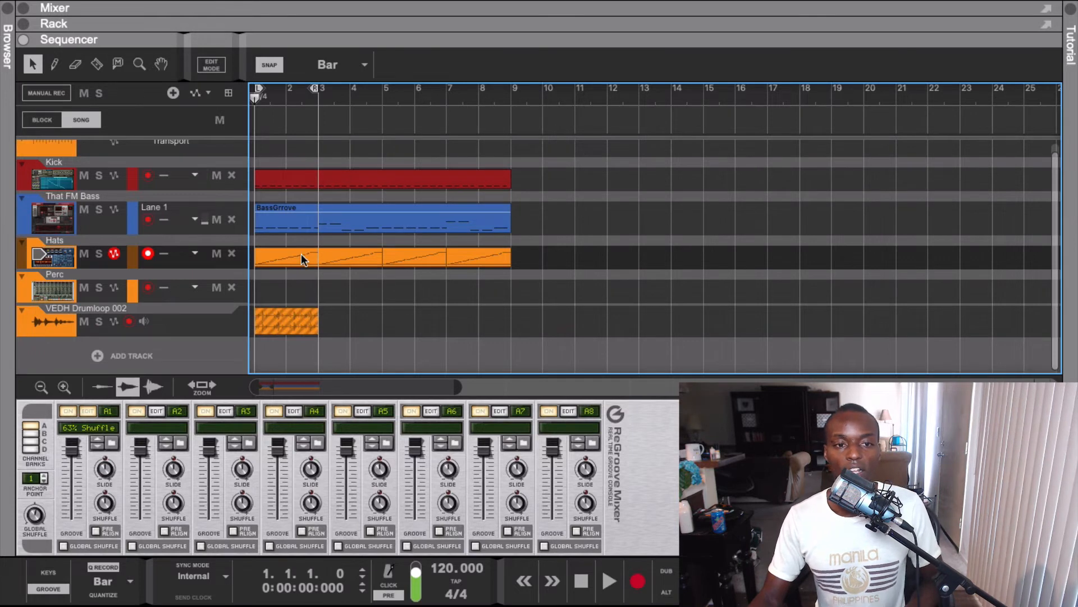
click(302, 322)
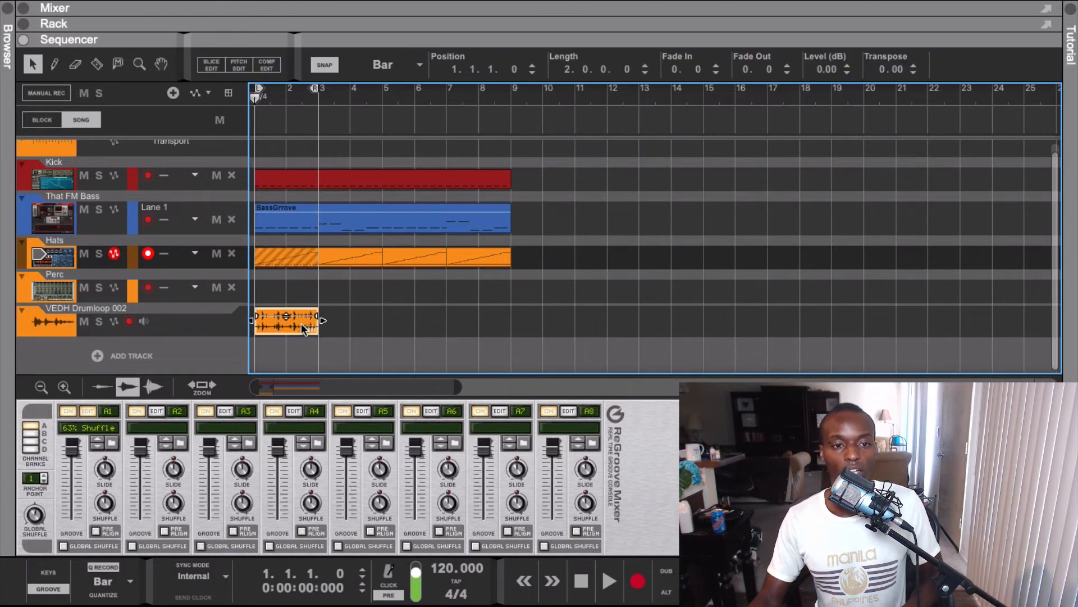
key(space)
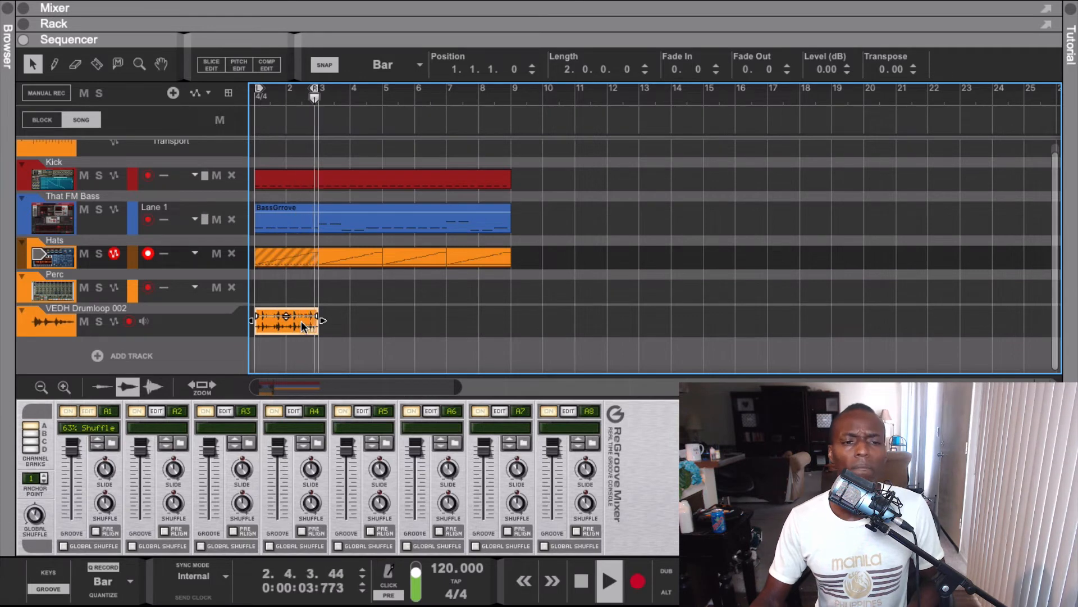
key(space)
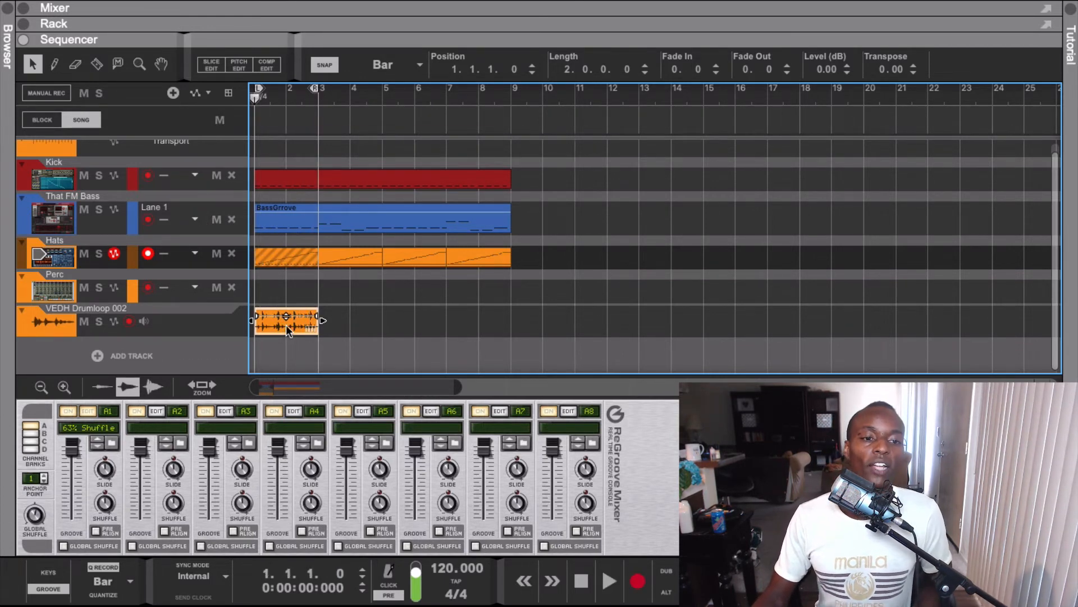
right_click(286, 325)
mouse_move(364, 311)
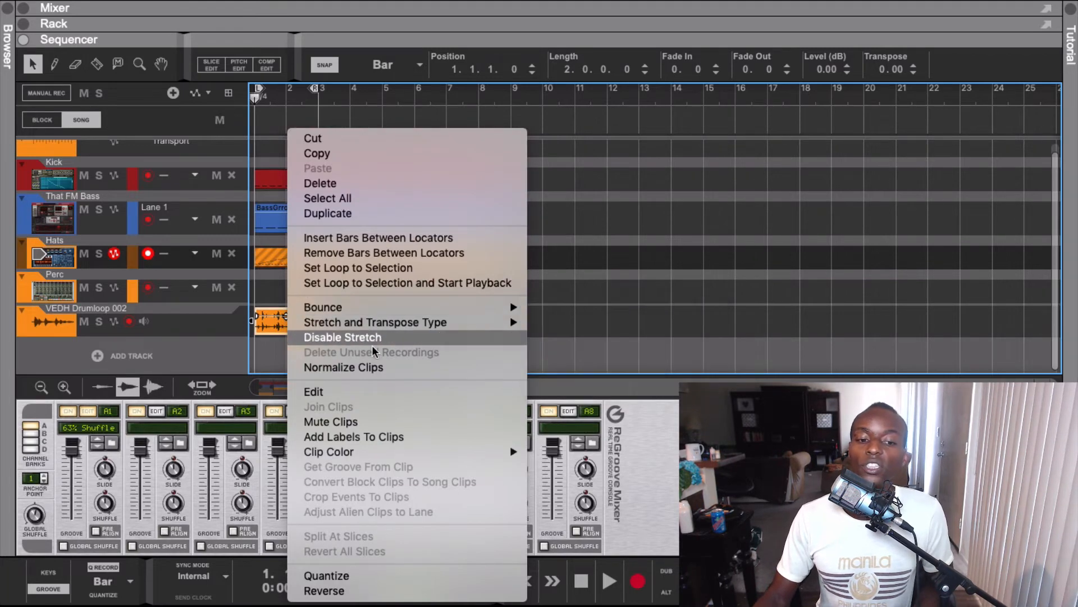
click(648, 316)
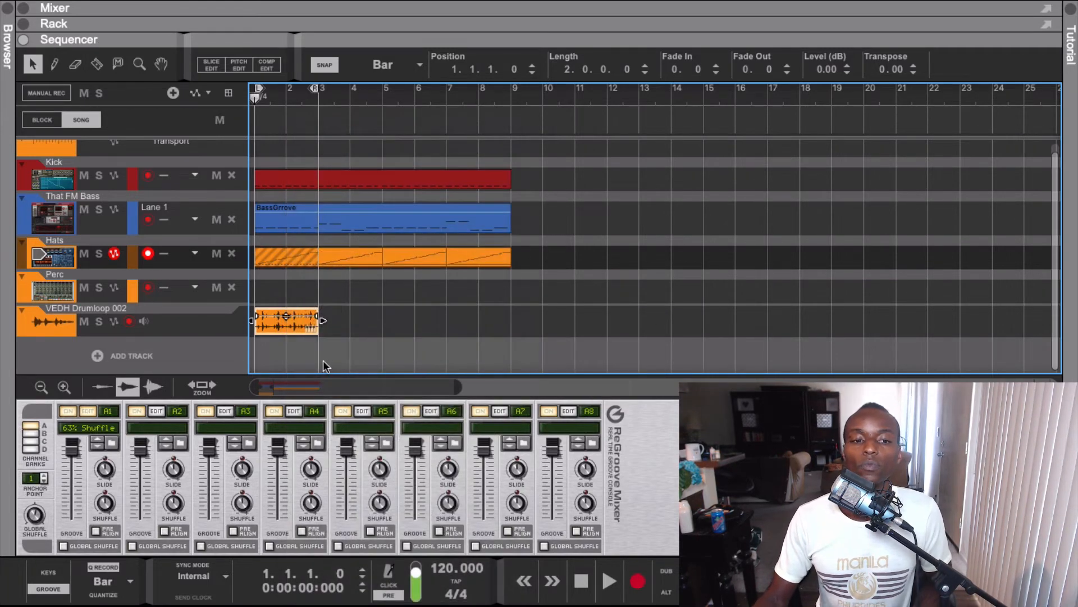
Bounce the VEDH Drumloop 002 audio clip to MIDI
right_click(293, 327)
mouse_move(517, 305)
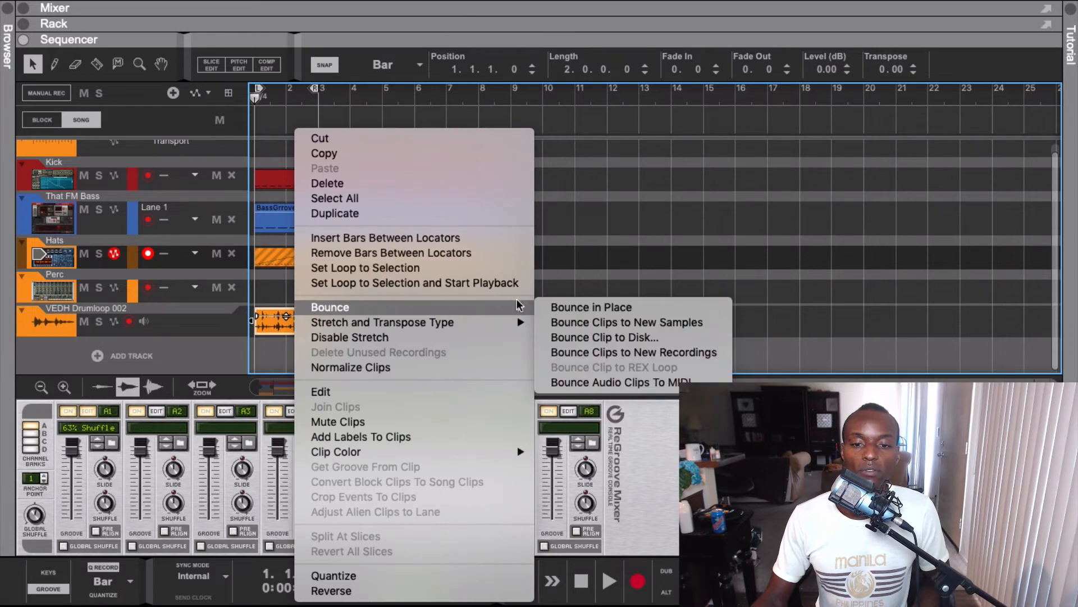
click(621, 384)
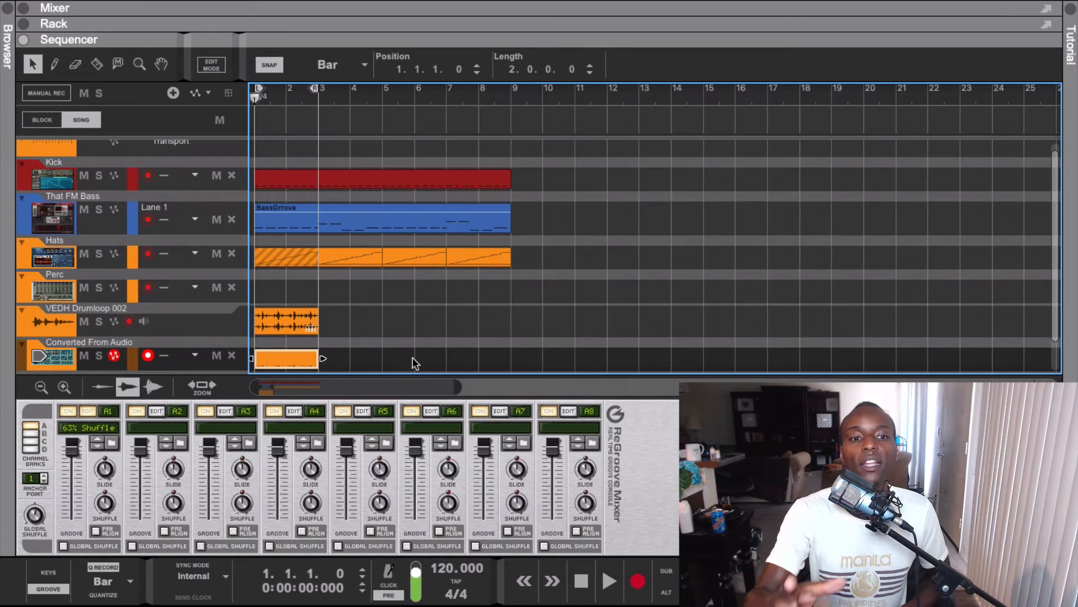
Examine the notes and velocities inside the Converted From Audio clip, and return to the arrangement
right_click(412, 356)
click(338, 336)
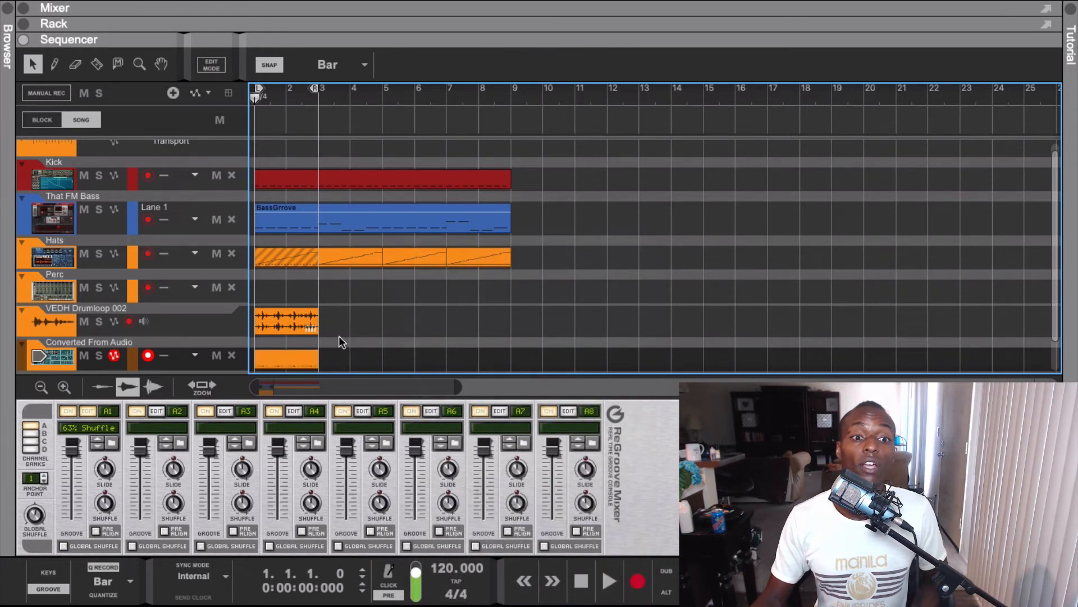
scroll(325, 271, down, 1)
double_click(271, 324)
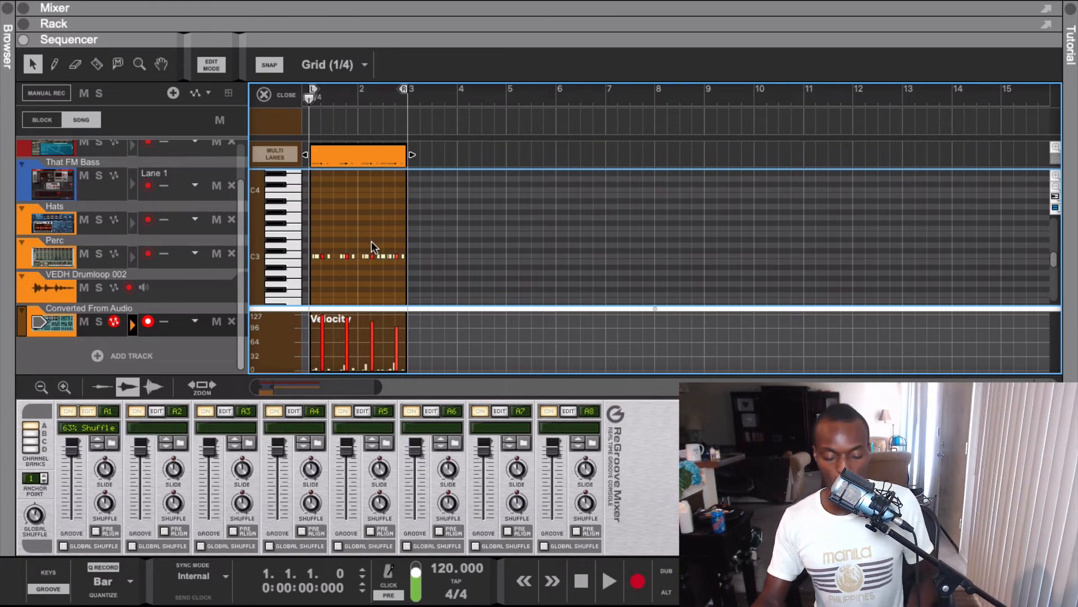
key(ctrl+e)
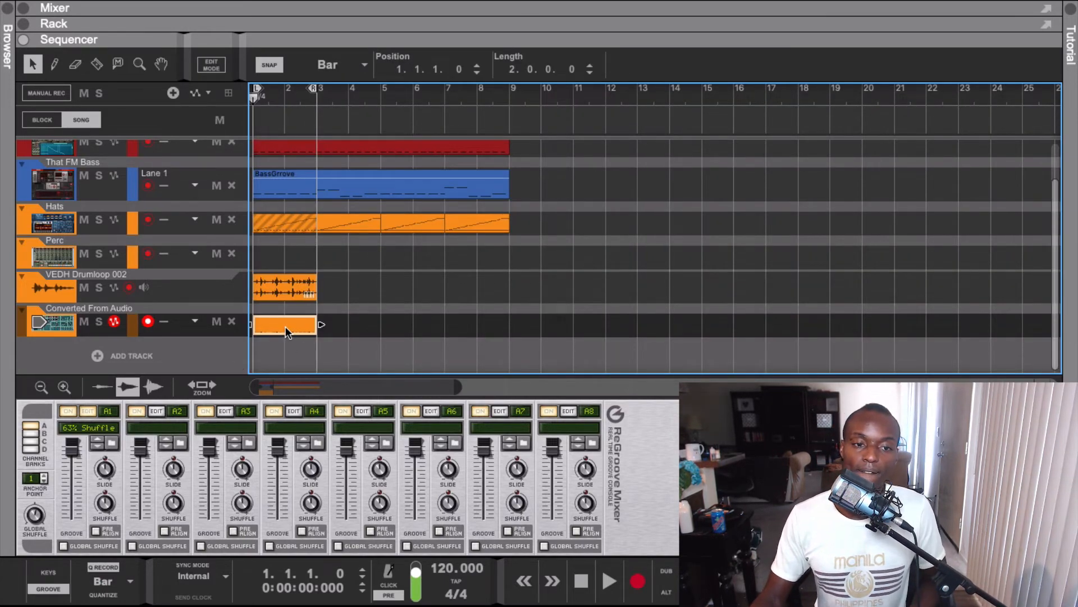
Extract the groove from the Converted From Audio clip and assign the Hats lane to groove channel A 1 – User 1
right_click(285, 326)
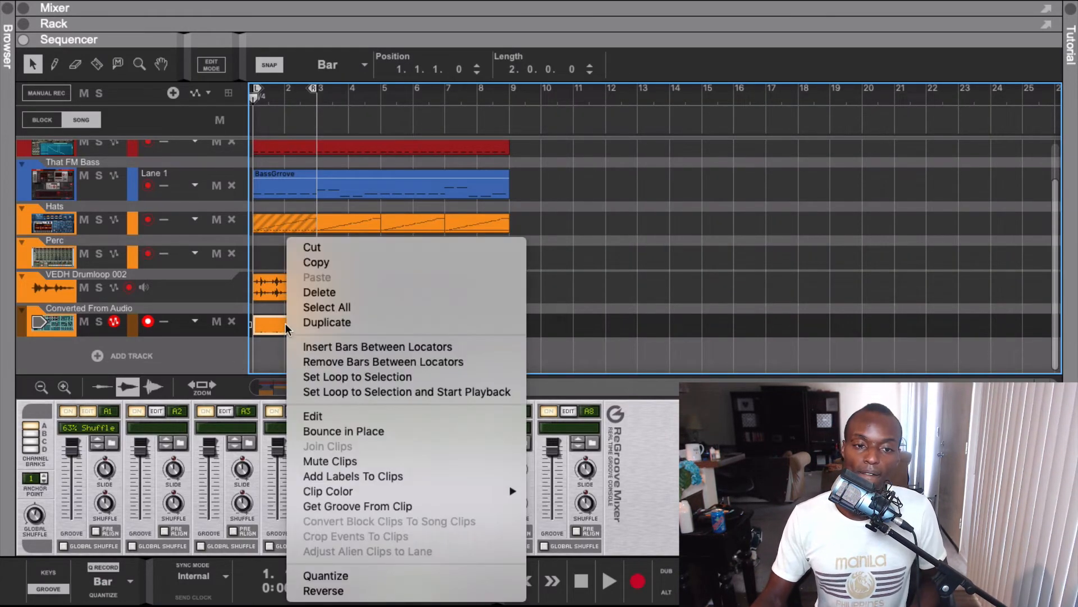
click(357, 506)
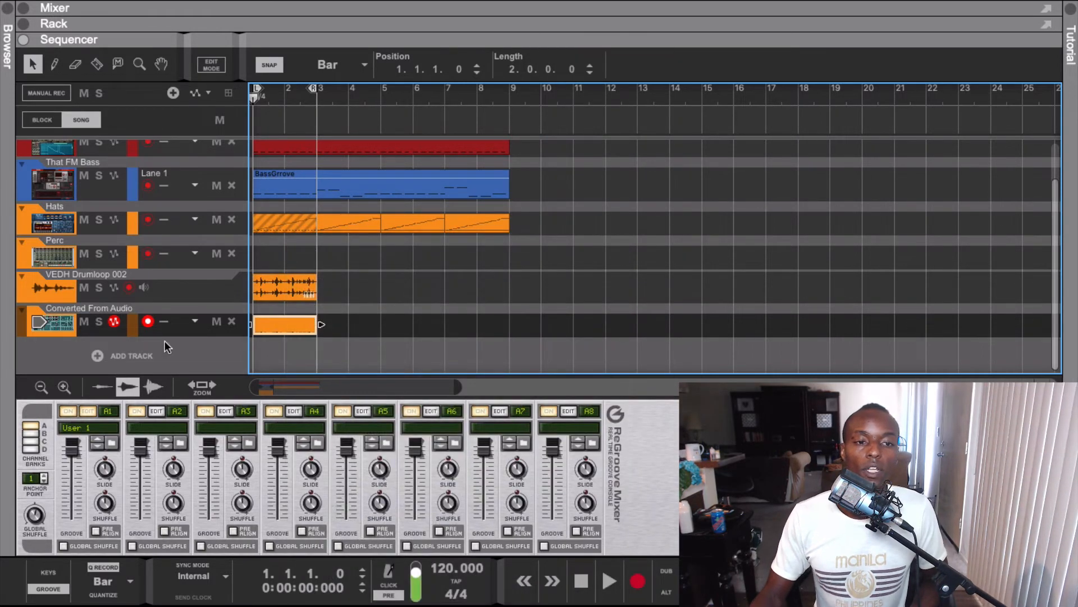
click(274, 225)
click(184, 220)
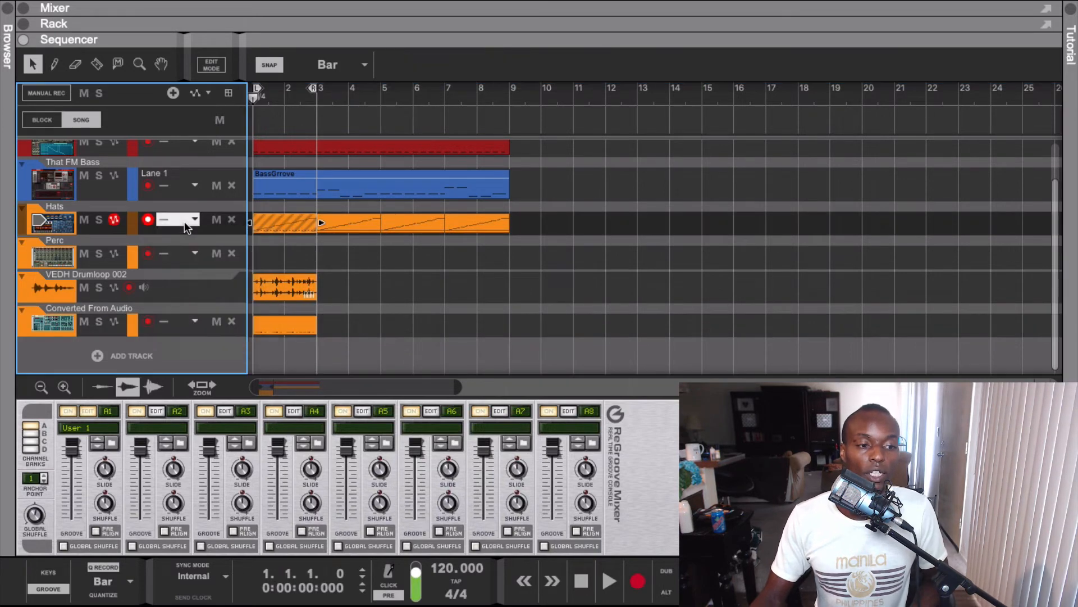
mouse_move(236, 287)
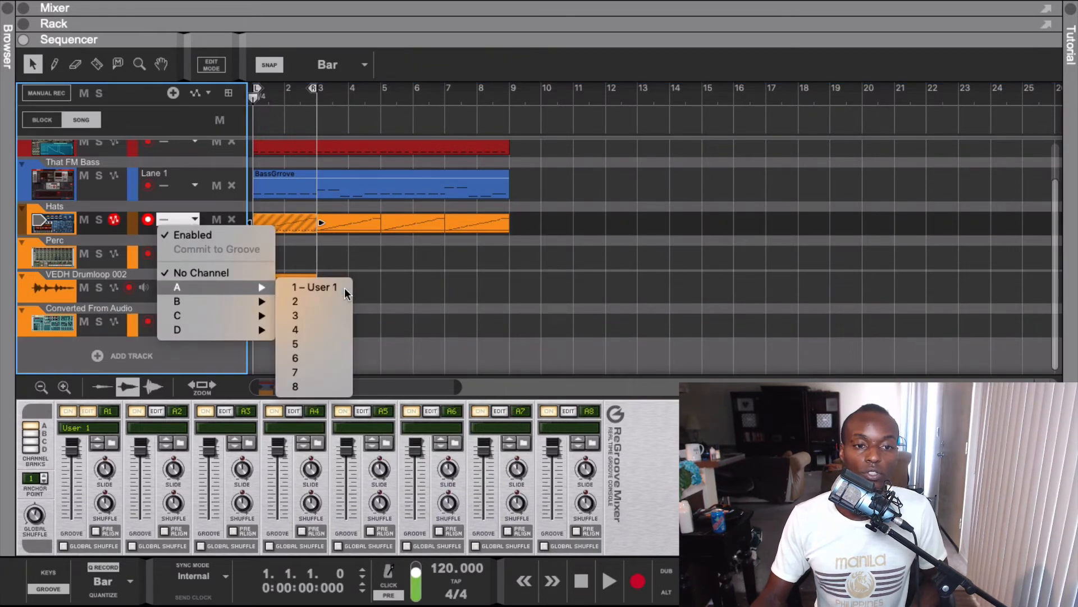
click(344, 287)
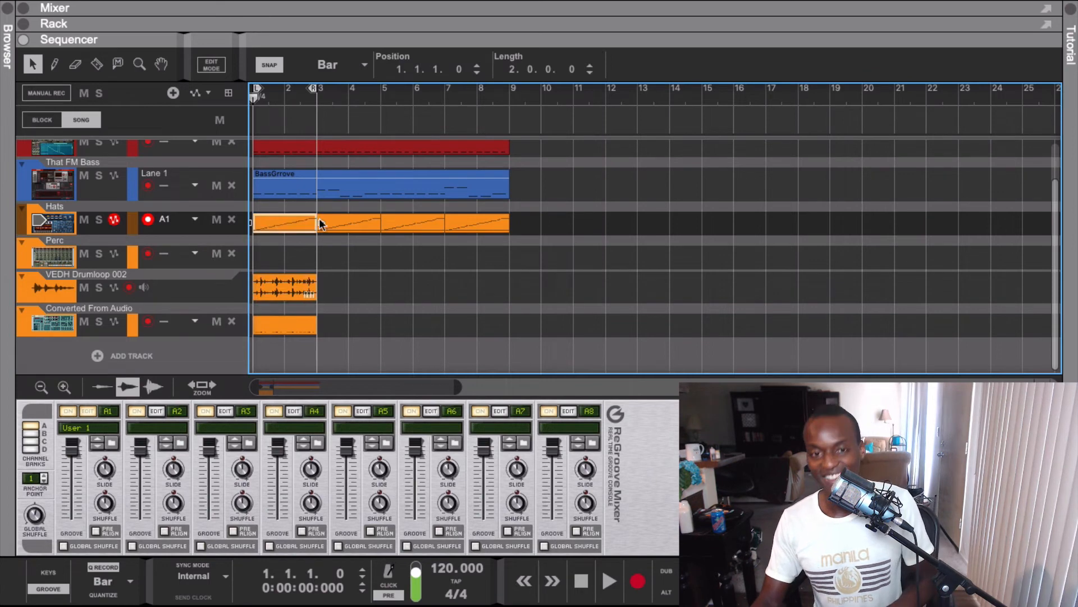
Loop the full length of the Hats clips, mute the VEDH Drumloop 002 and Converted From Audio clips, and play the arrangement
drag(556, 233, 246, 214)
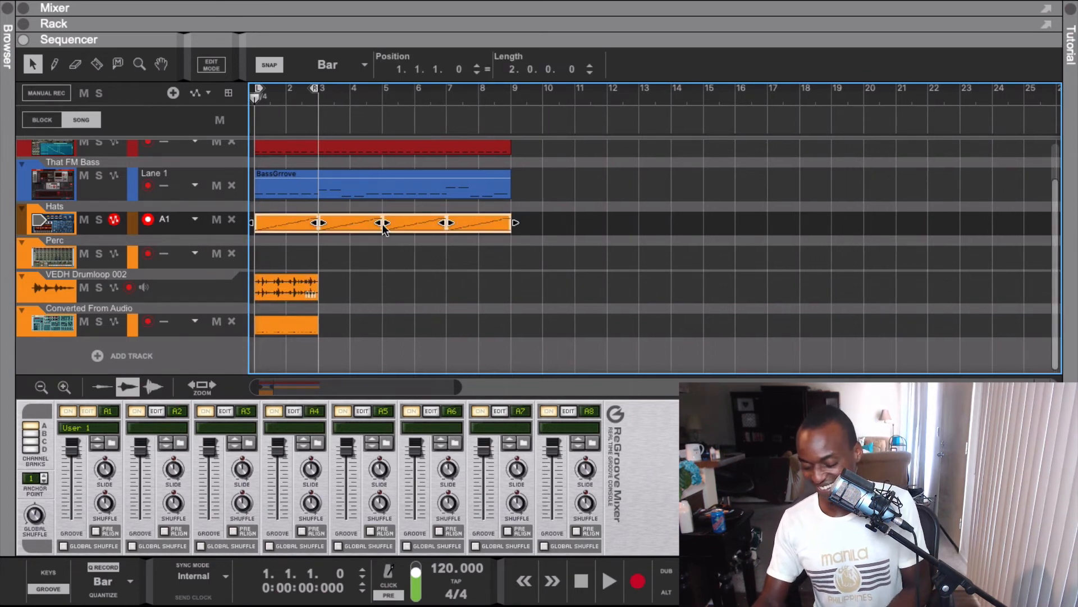
key(super+p)
key(space)
drag(326, 330, 270, 296)
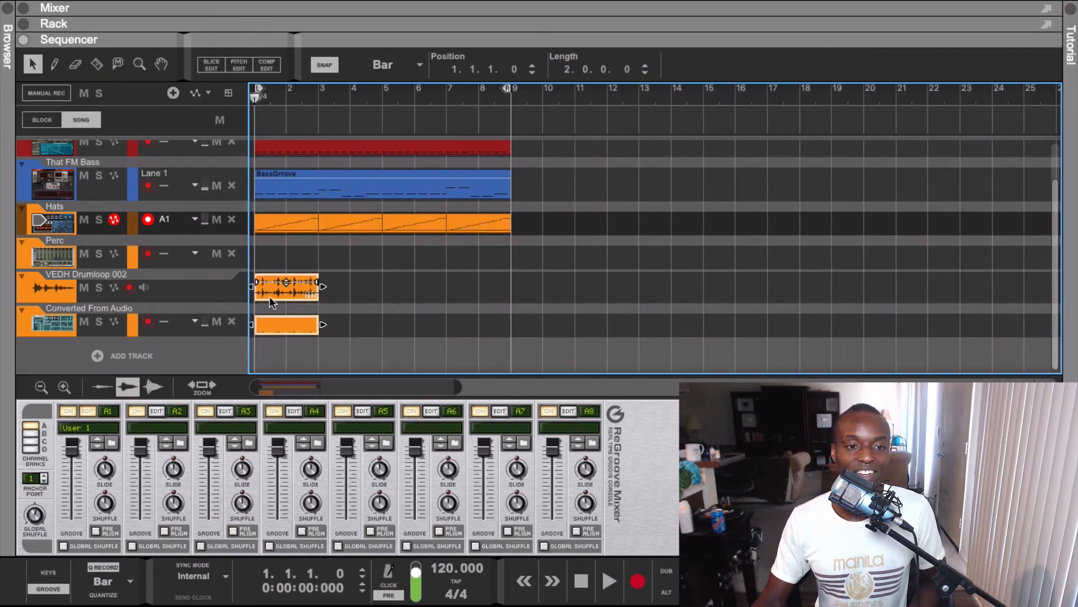
key(space)
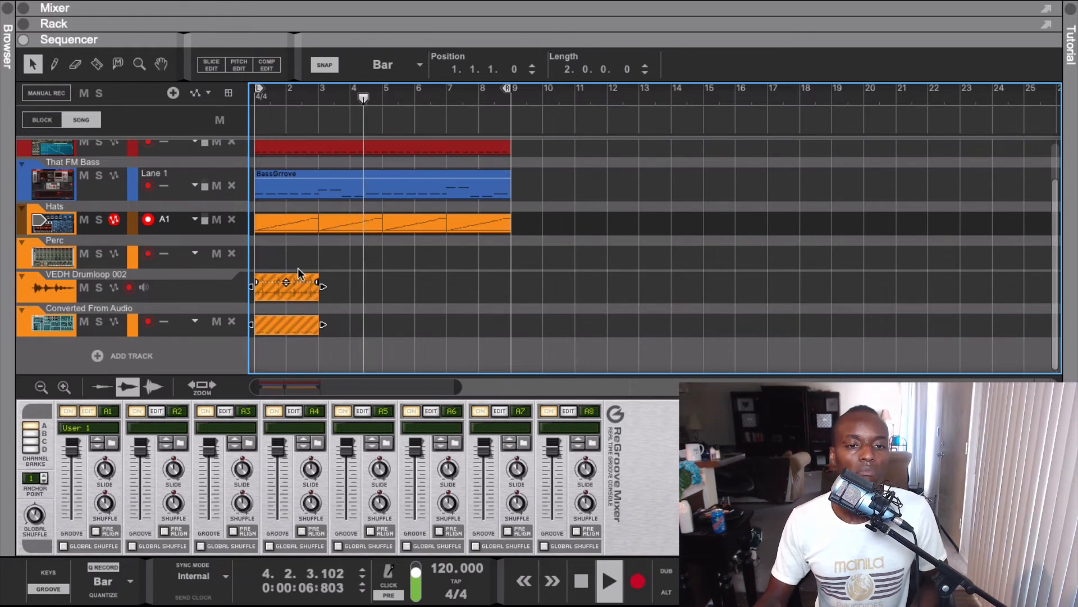
Unmute the drum loop clip and mute the first Hats clip during playback to compare the grooves, and stop
click(289, 289)
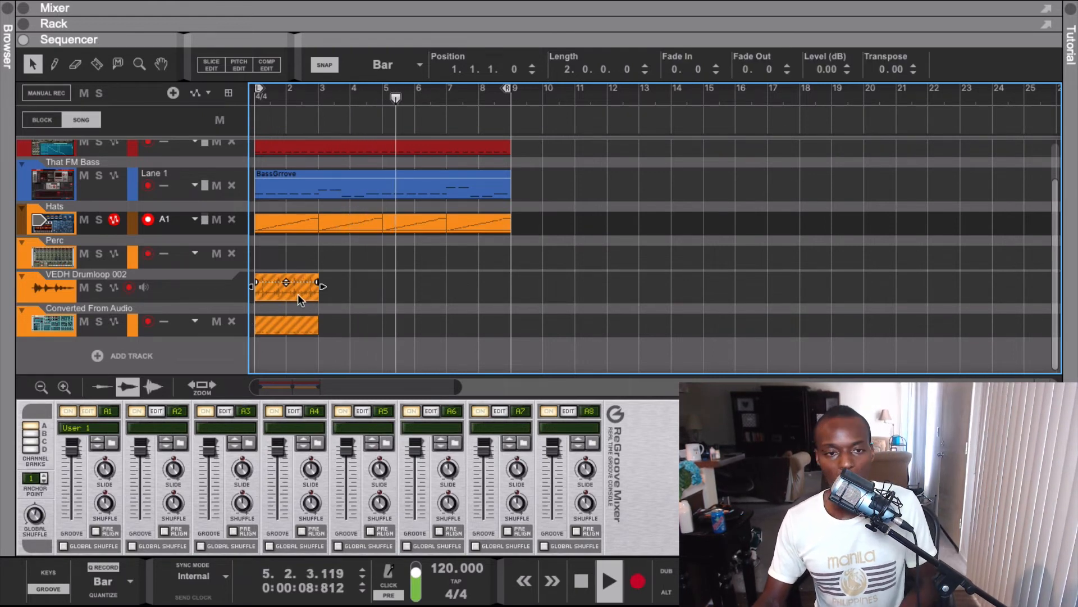
click(296, 218)
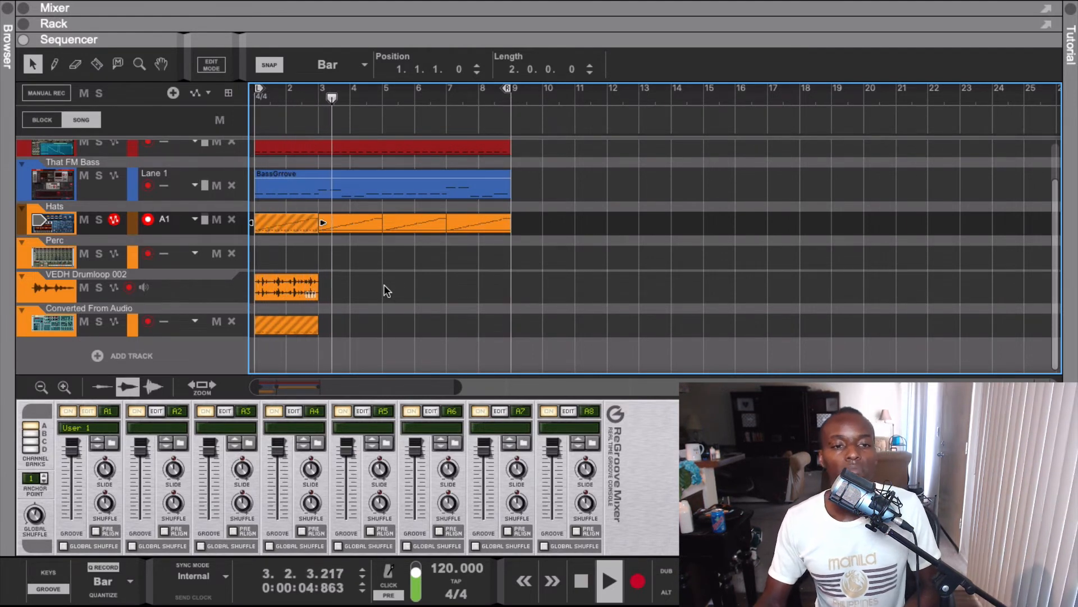
key(space)
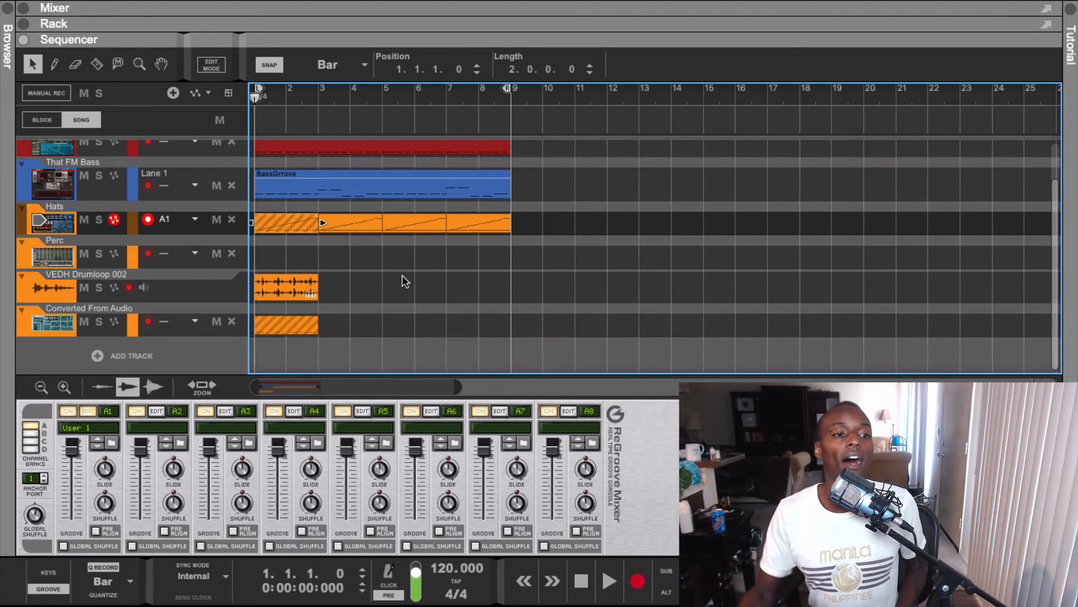
Mute the VEDH Drumloop 002 clip and unmute the first Hats clip
click(56, 301)
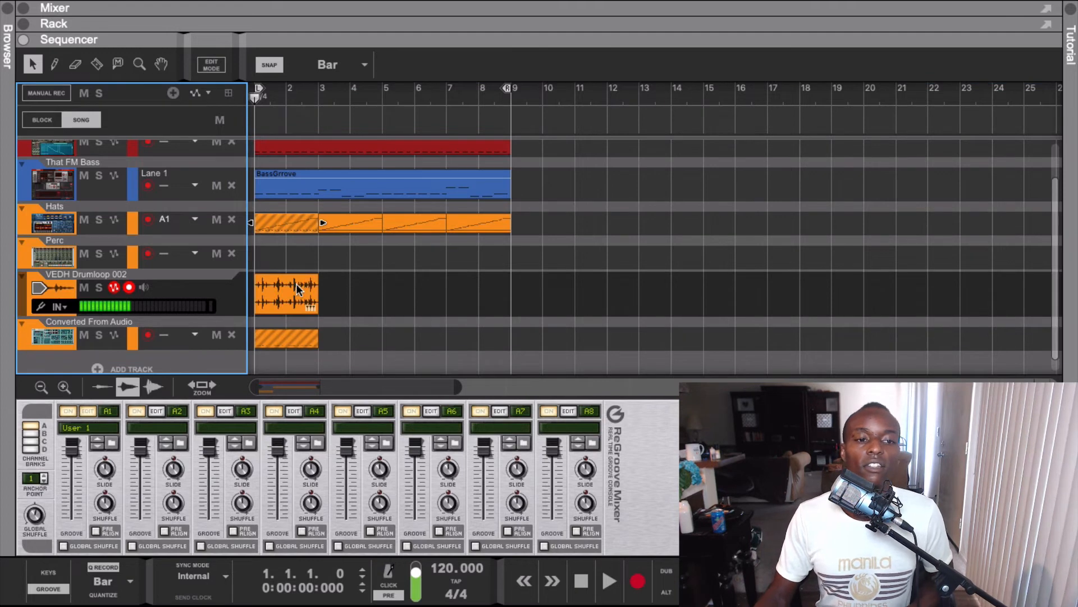
click(69, 226)
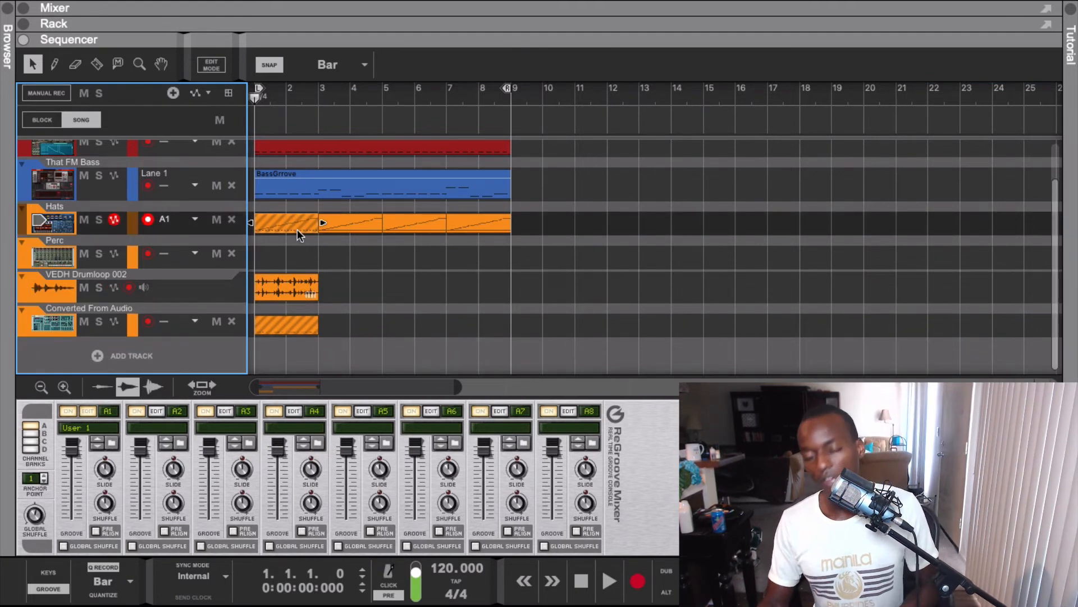
click(303, 292)
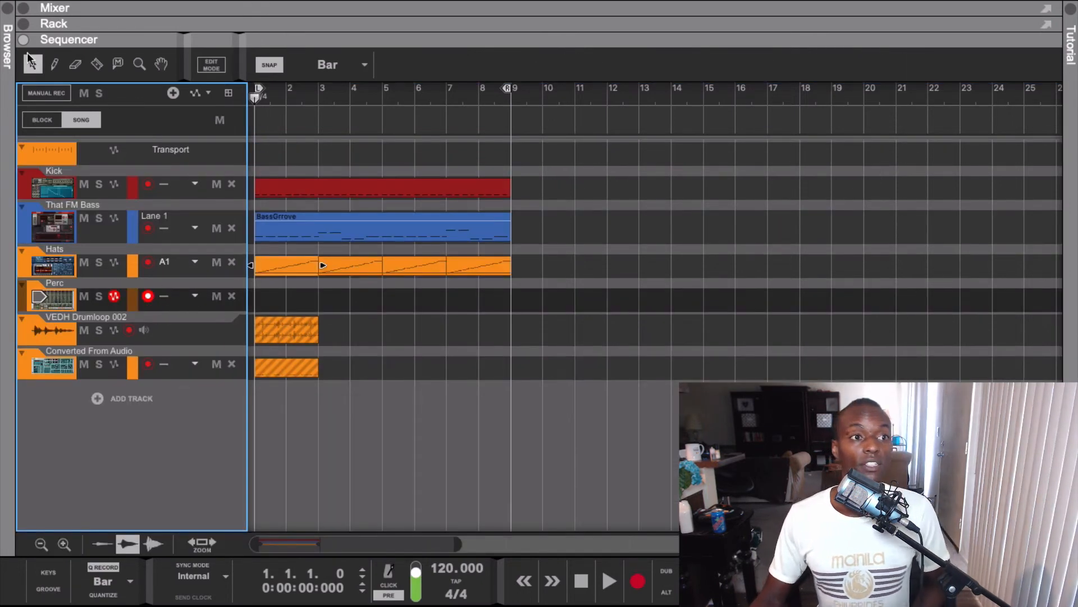
Reveal the rack above the sequencer, solo the Perc Redrum, and play its pattern
drag(82, 43, 118, 323)
scroll(228, 185, up, 1)
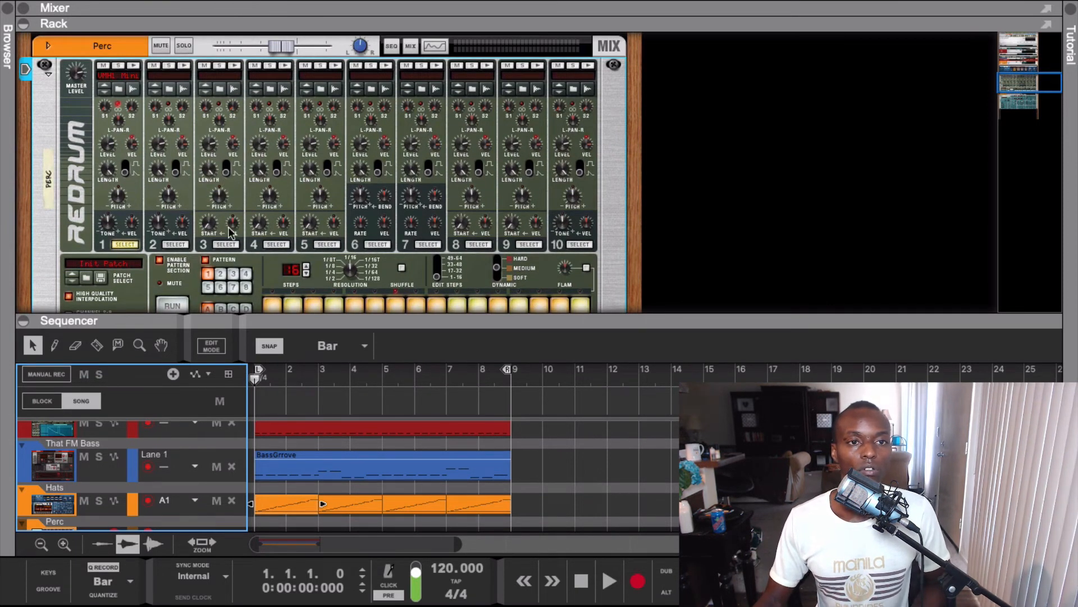
scroll(230, 232, up, 4)
key(space)
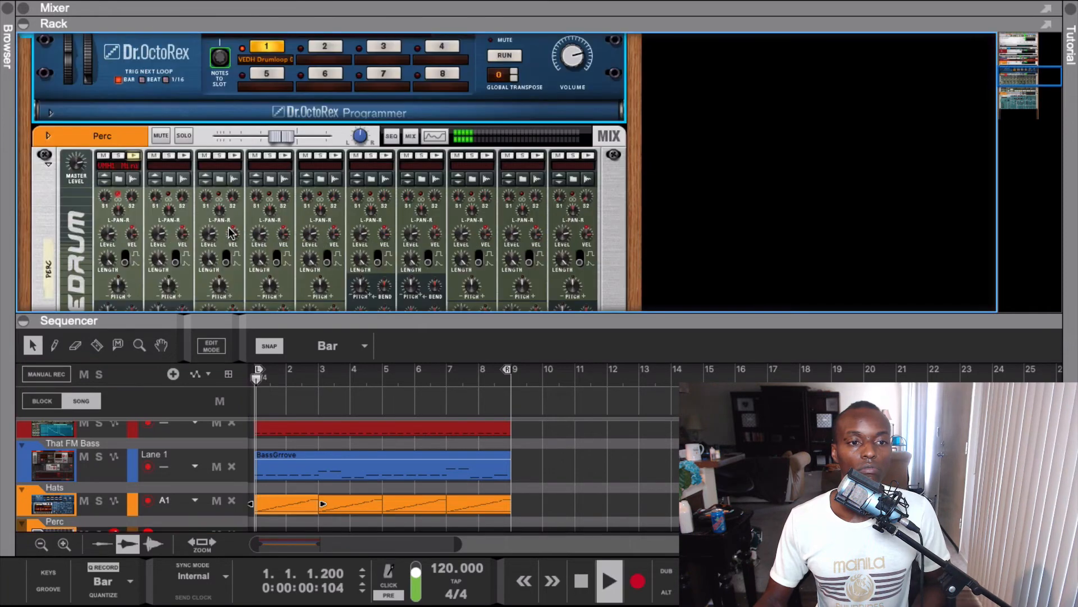
key(space)
click(184, 136)
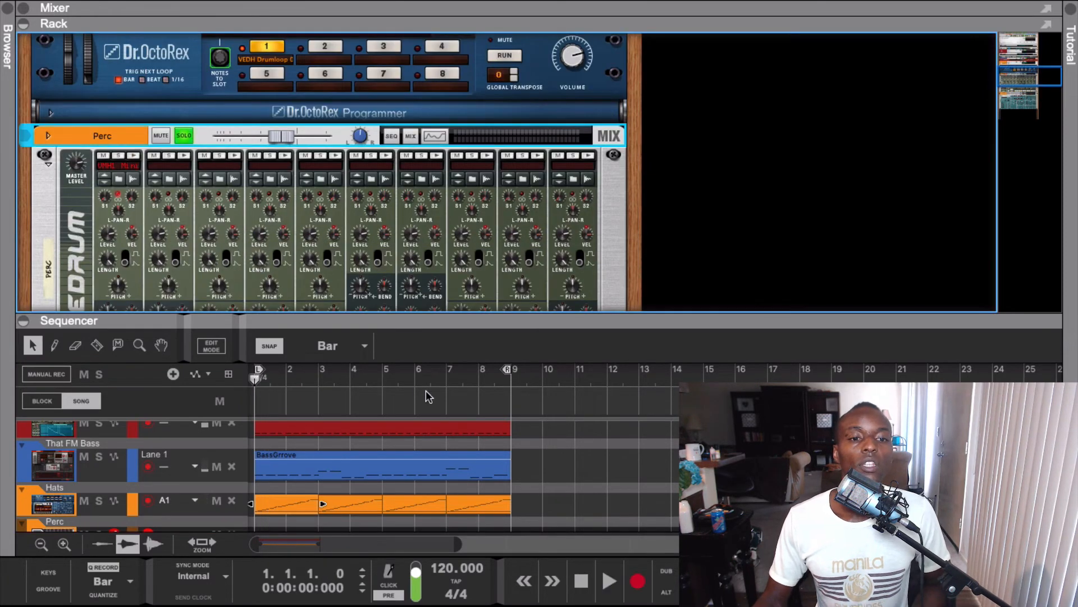
key(space)
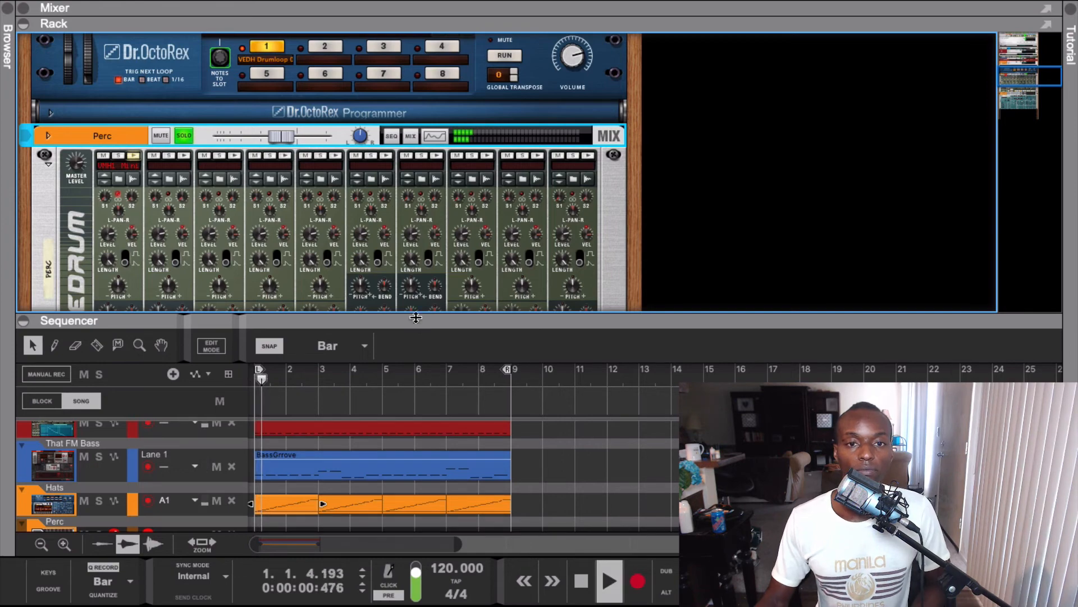
Enable Shuffle for the Perc Redrum pattern and adjust the ReGroove Mixer's Global Shuffle amount while it plays
scroll(368, 187, down, 1)
scroll(368, 187, down, 4)
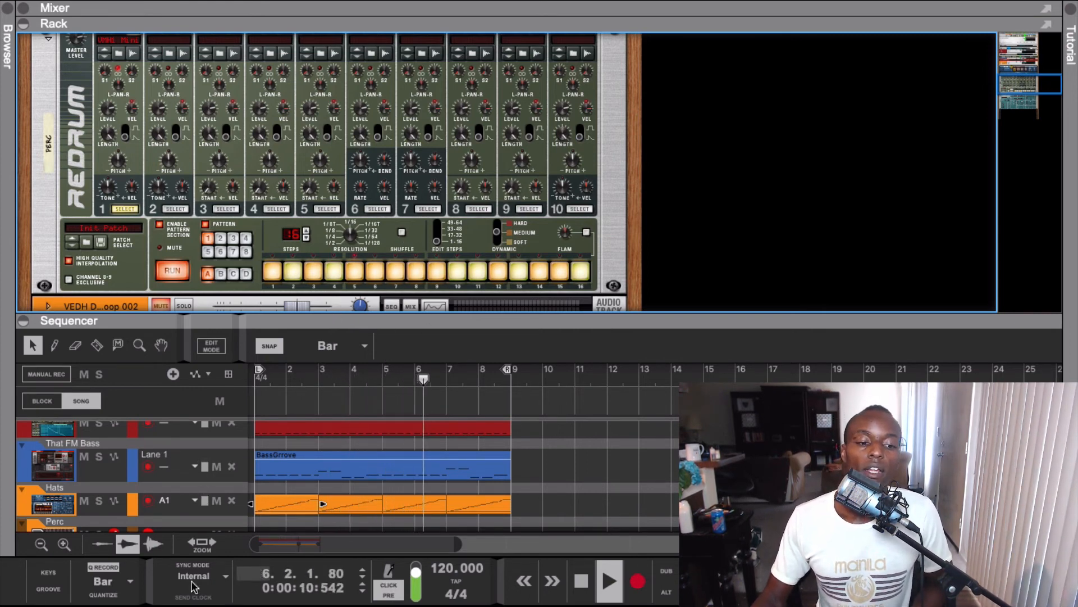
click(56, 590)
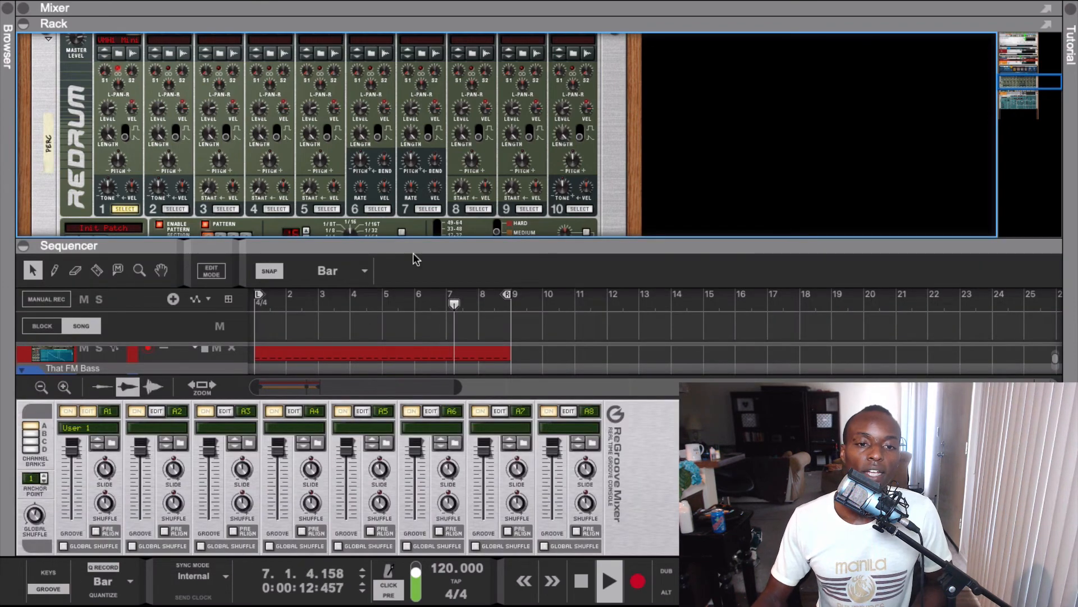
scroll(423, 179, down, 3)
click(402, 136)
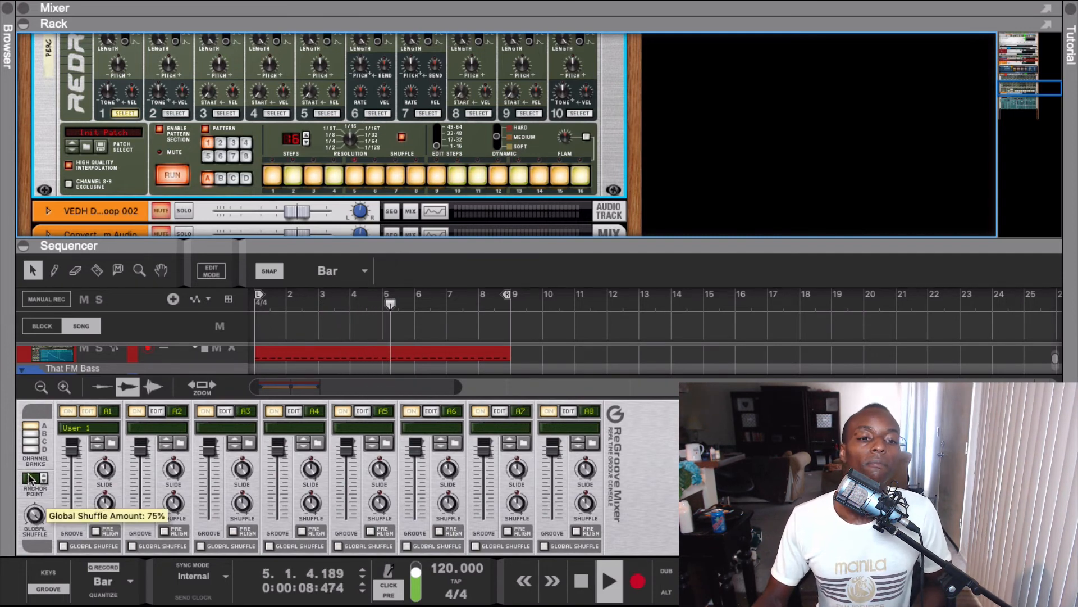
drag(33, 525, 30, 553)
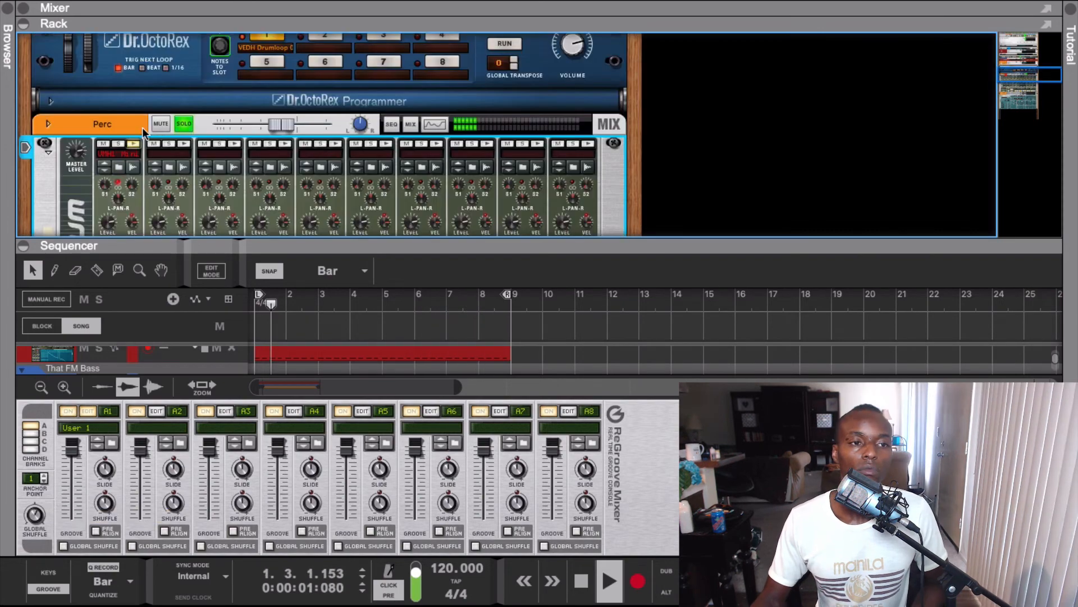
Unsolo the Perc Redrum to hear it in the mix, enlarge the sequencer over the rack and ReGroove Mixer, and stop playback
click(185, 125)
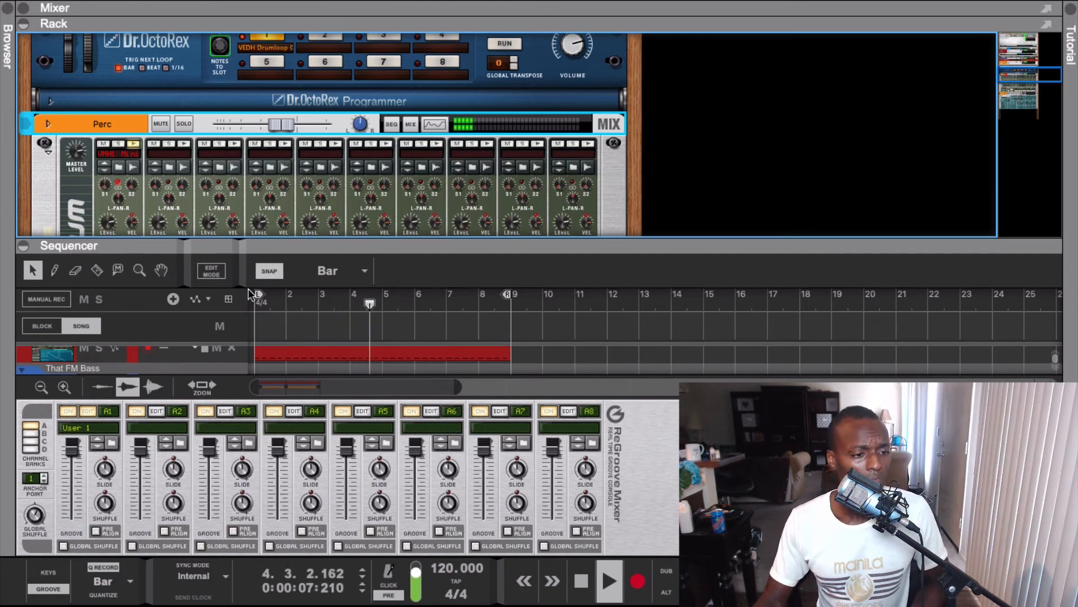
click(48, 588)
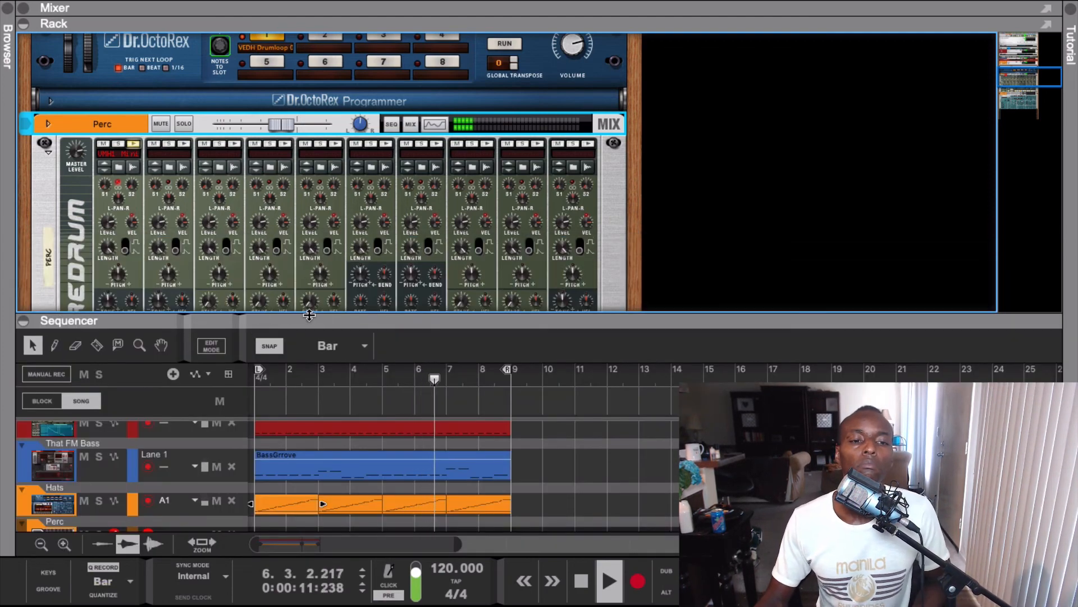
drag(309, 314, 314, 6)
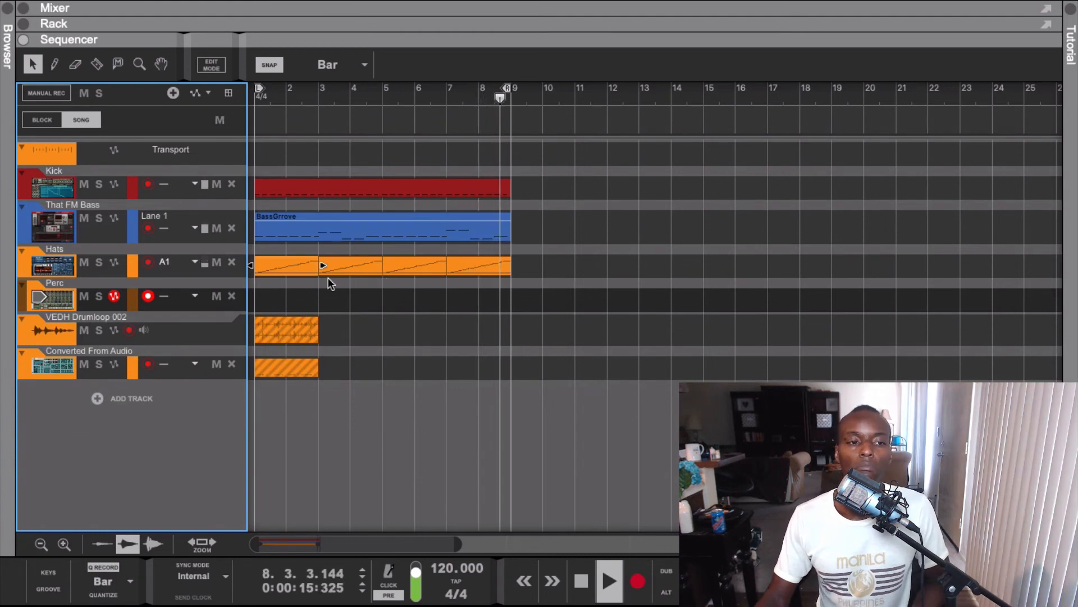
key(space)
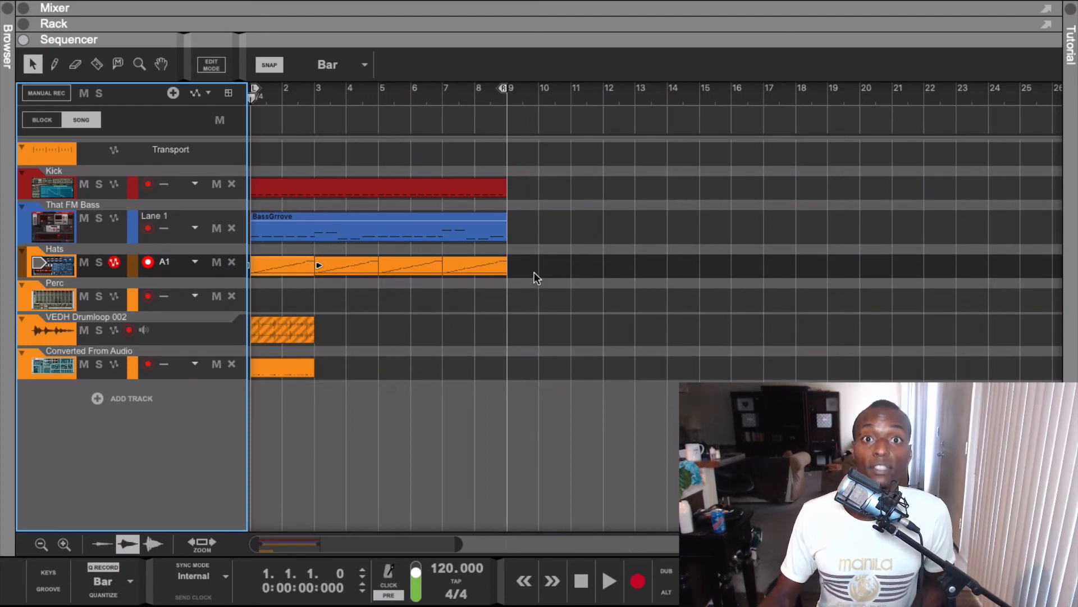
Select all the Hats clips and look at the Commit to Groove option for the Hats lane without applying it
drag(534, 272, 275, 265)
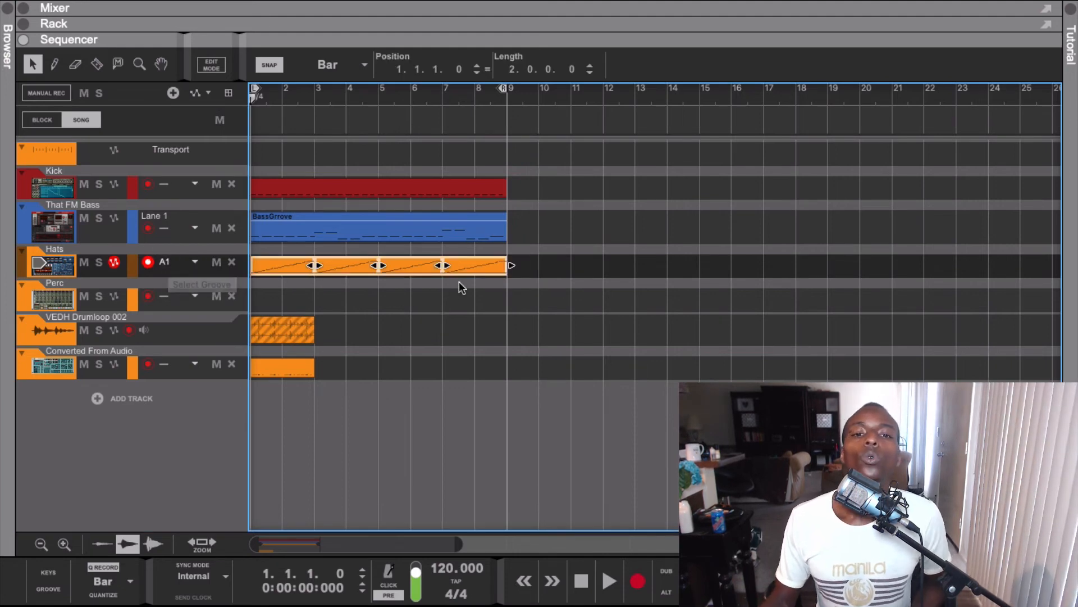
click(197, 261)
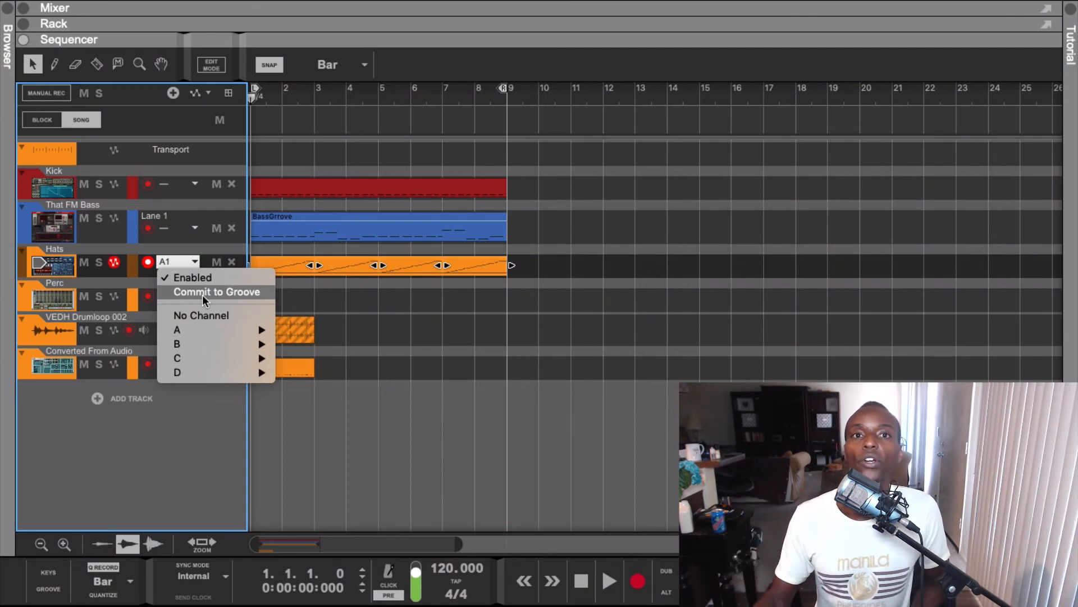
click(335, 294)
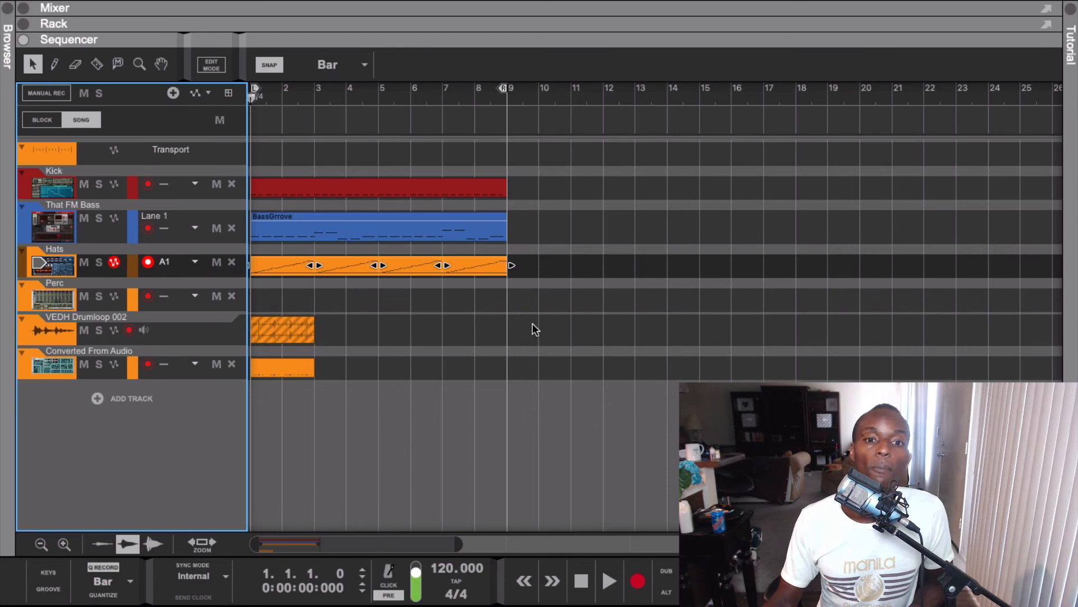
Open the A1 groove settings alongside the ReGroove Mixer and set Velocity Impact and Timing Impact to 102 %
key(F8)
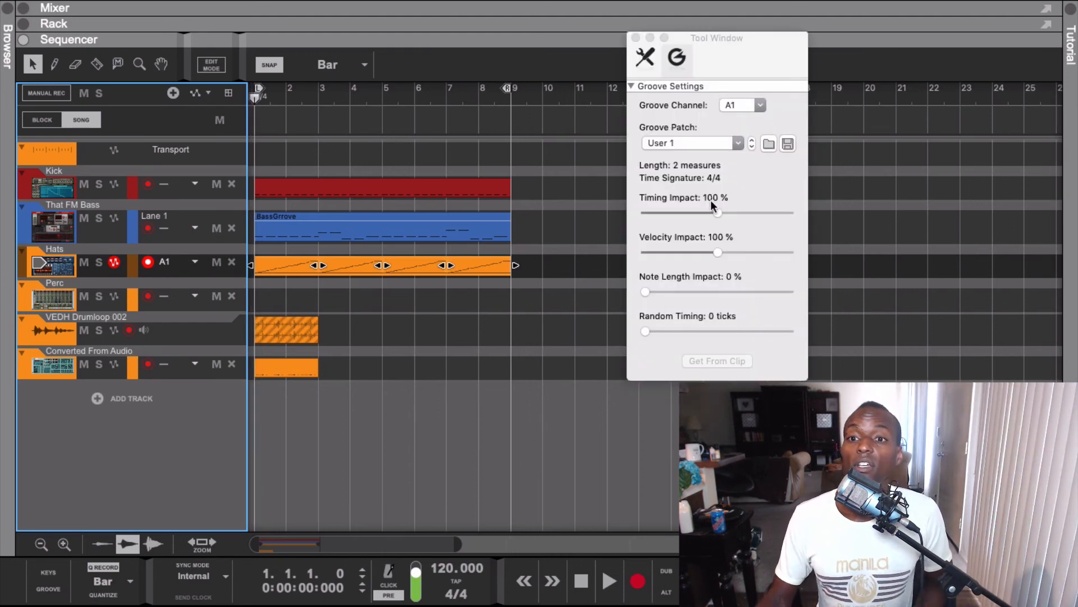
click(49, 588)
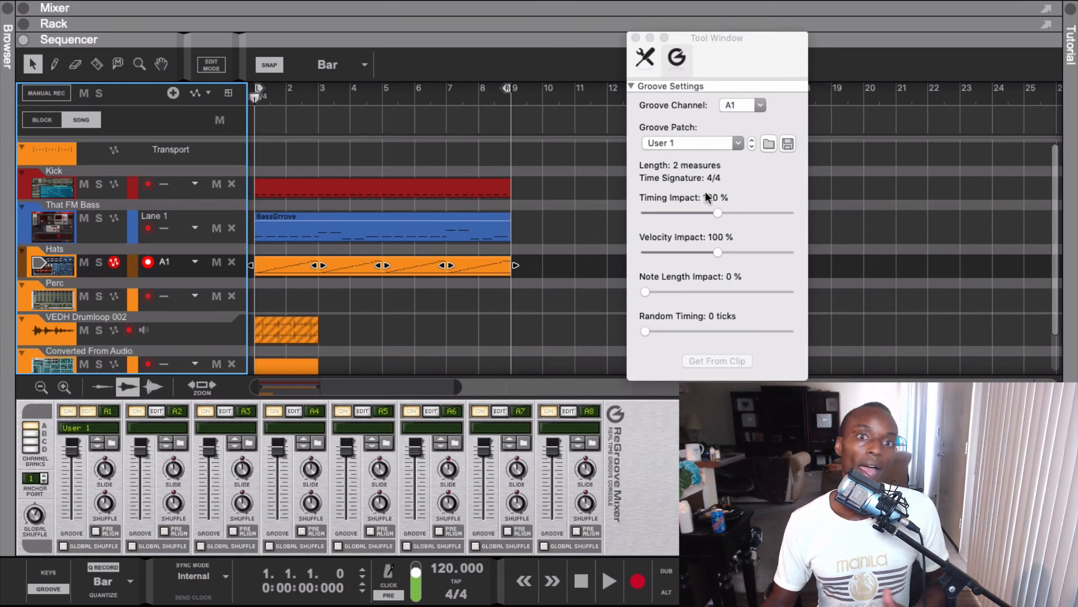
key(super+a)
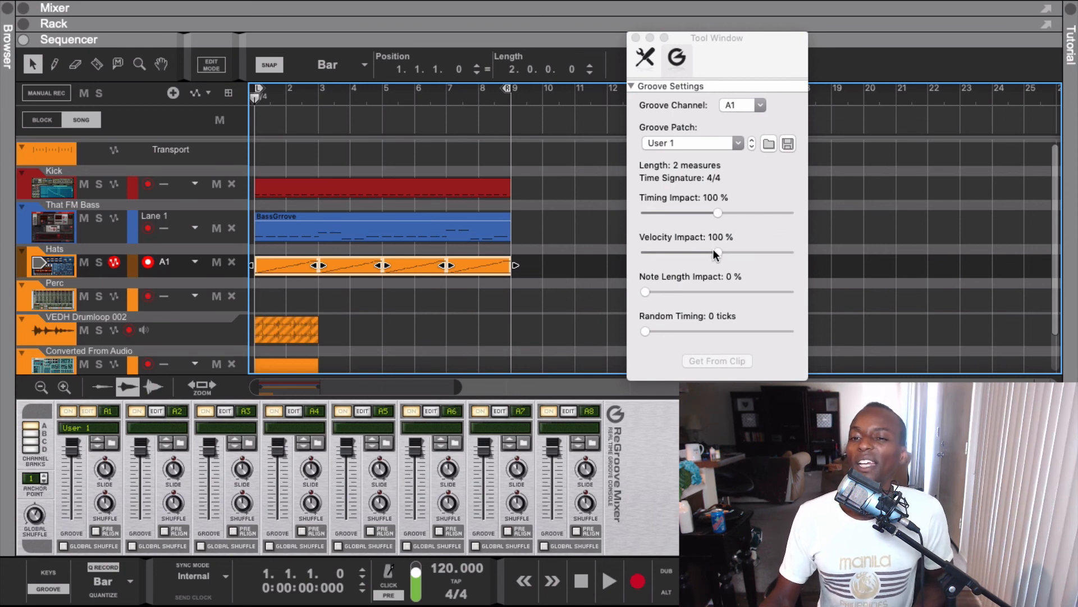
mouse_move(714, 253)
mouse_down()
mouse_move(750, 252)
mouse_move(733, 259)
mouse_up()
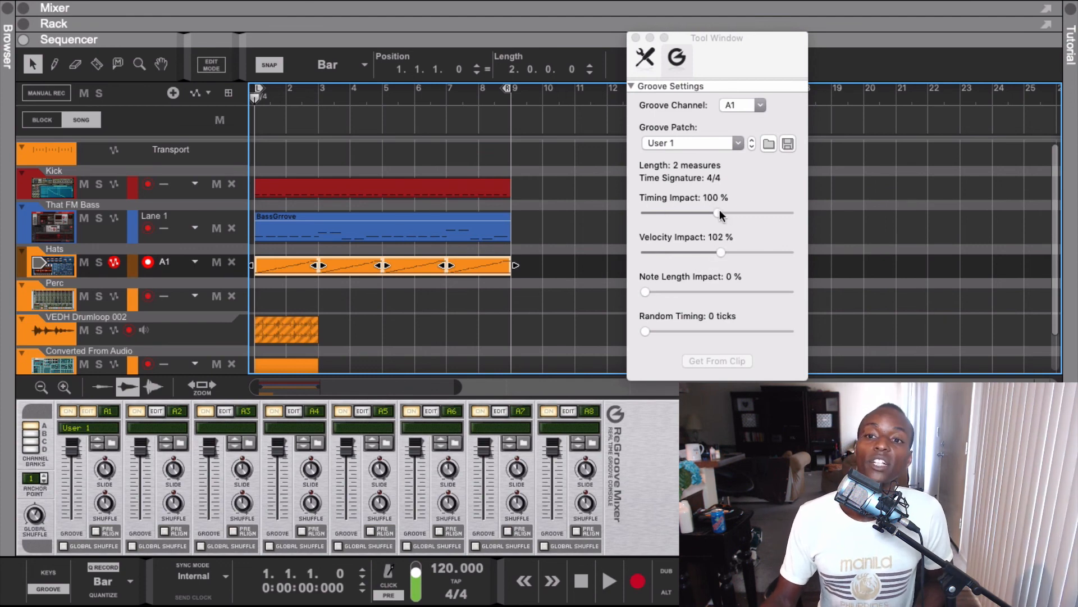
drag(705, 213, 724, 213)
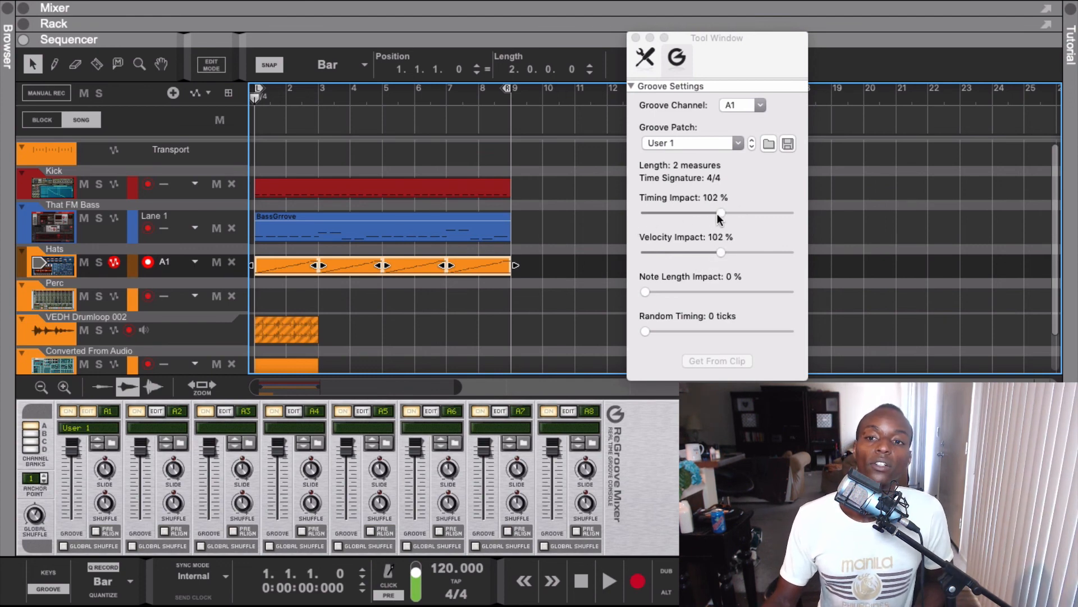